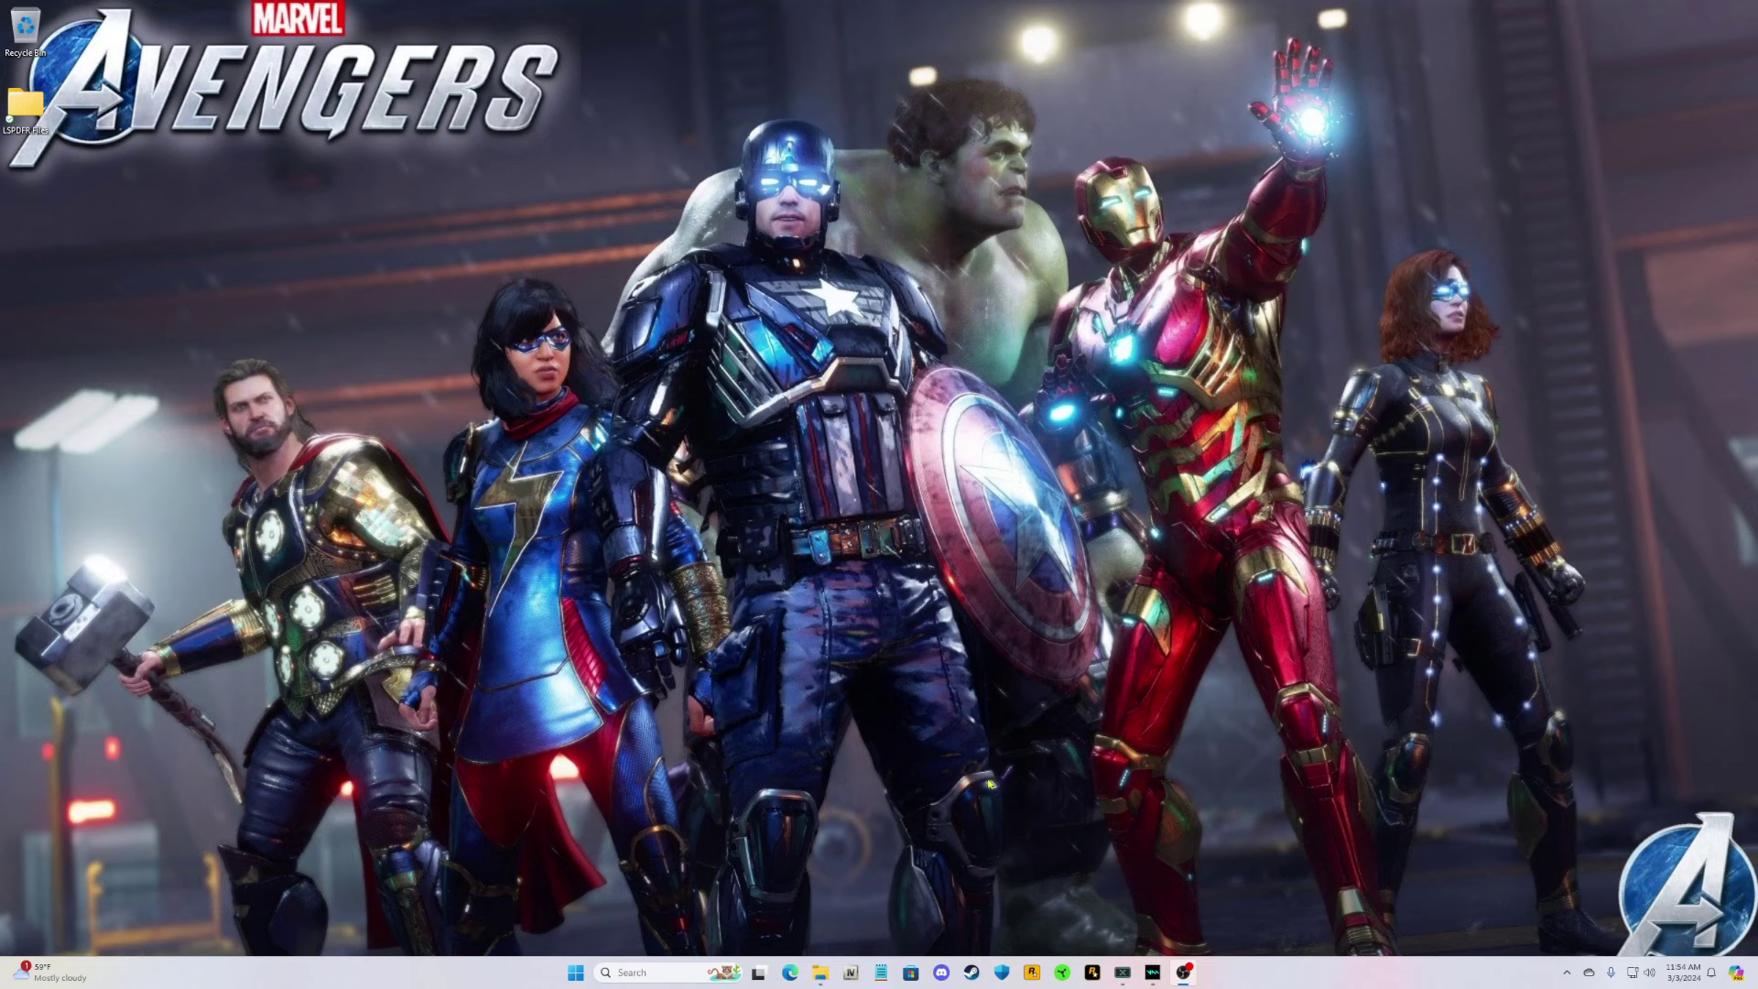
Restore the Epic Games GTAV folder window and move it to the upper left.
mouse_move(823, 971)
left_click(886, 898)
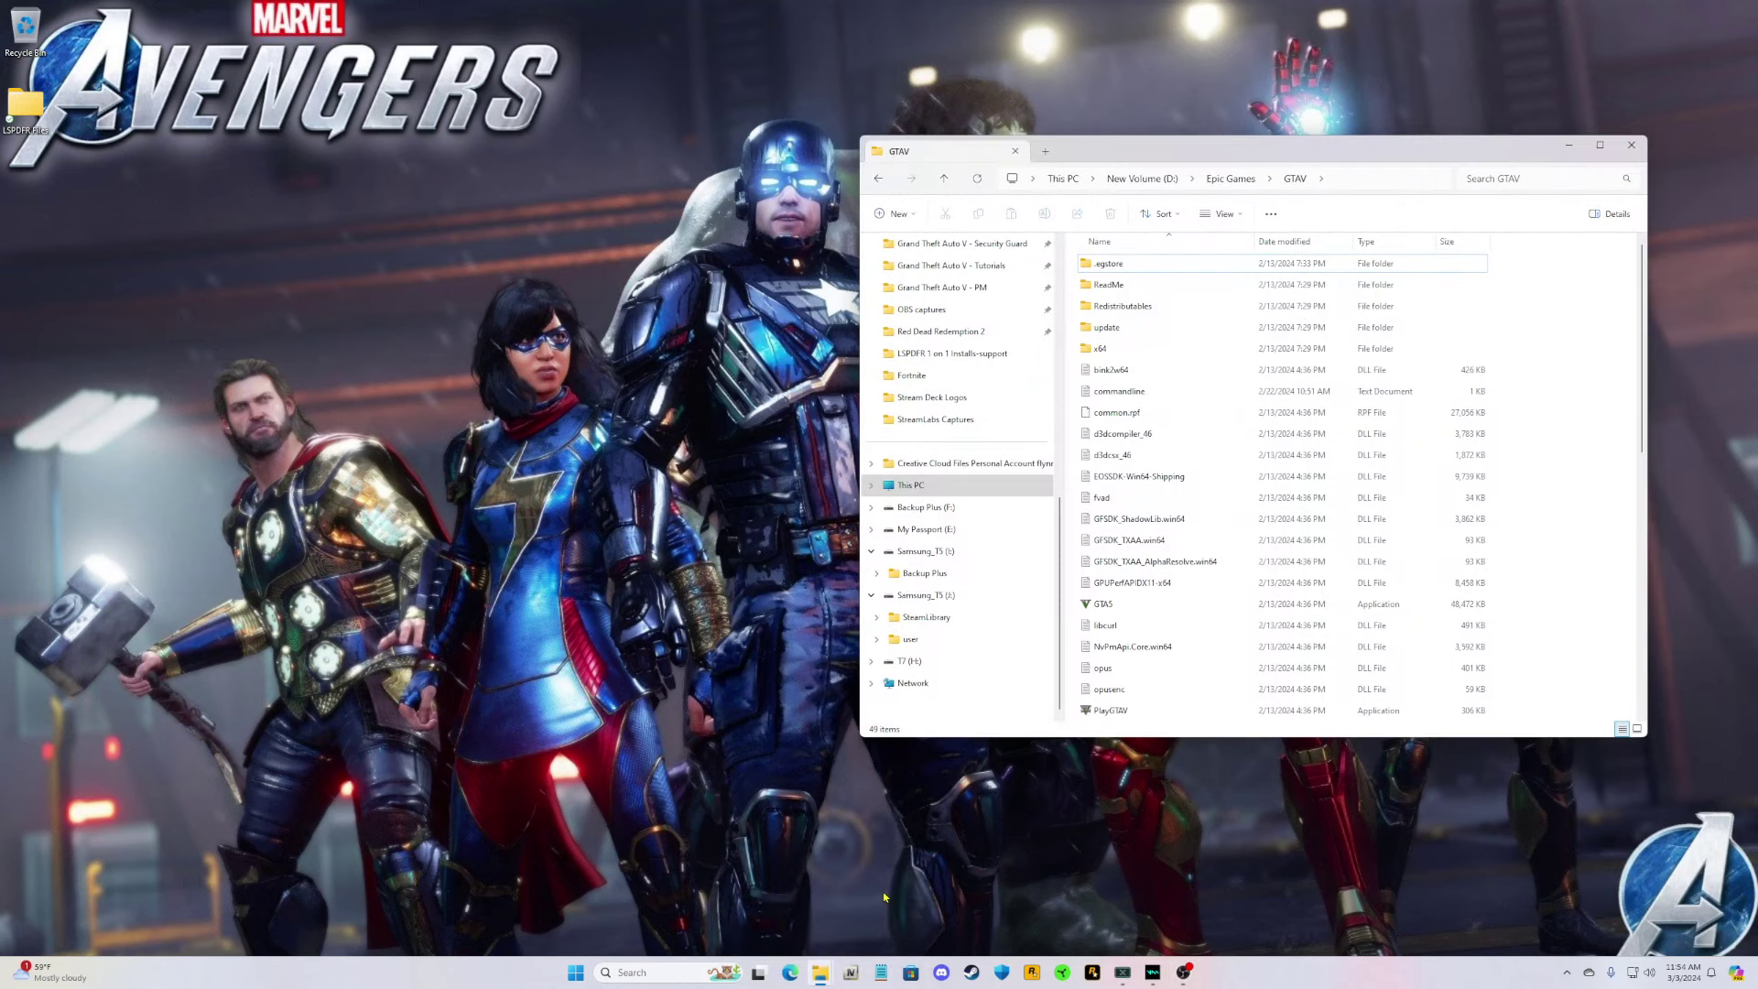
left_click_drag(1362, 153, 763, 205)
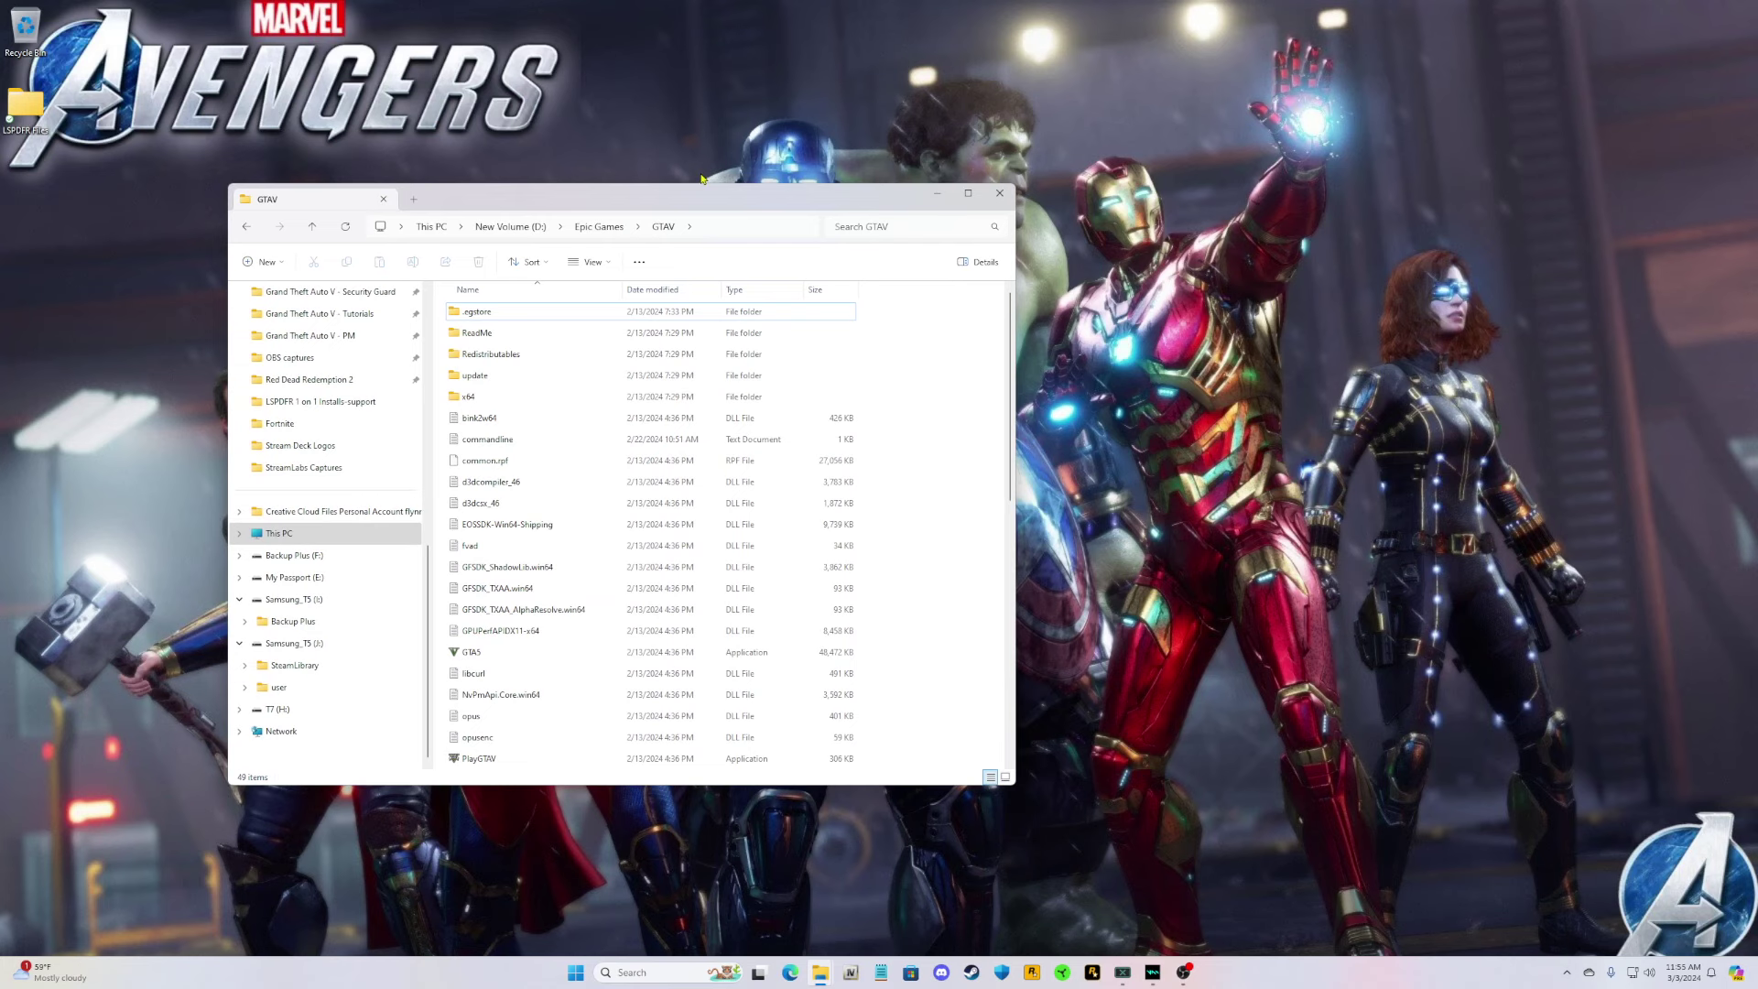
left_click_drag(696, 201, 536, 140)
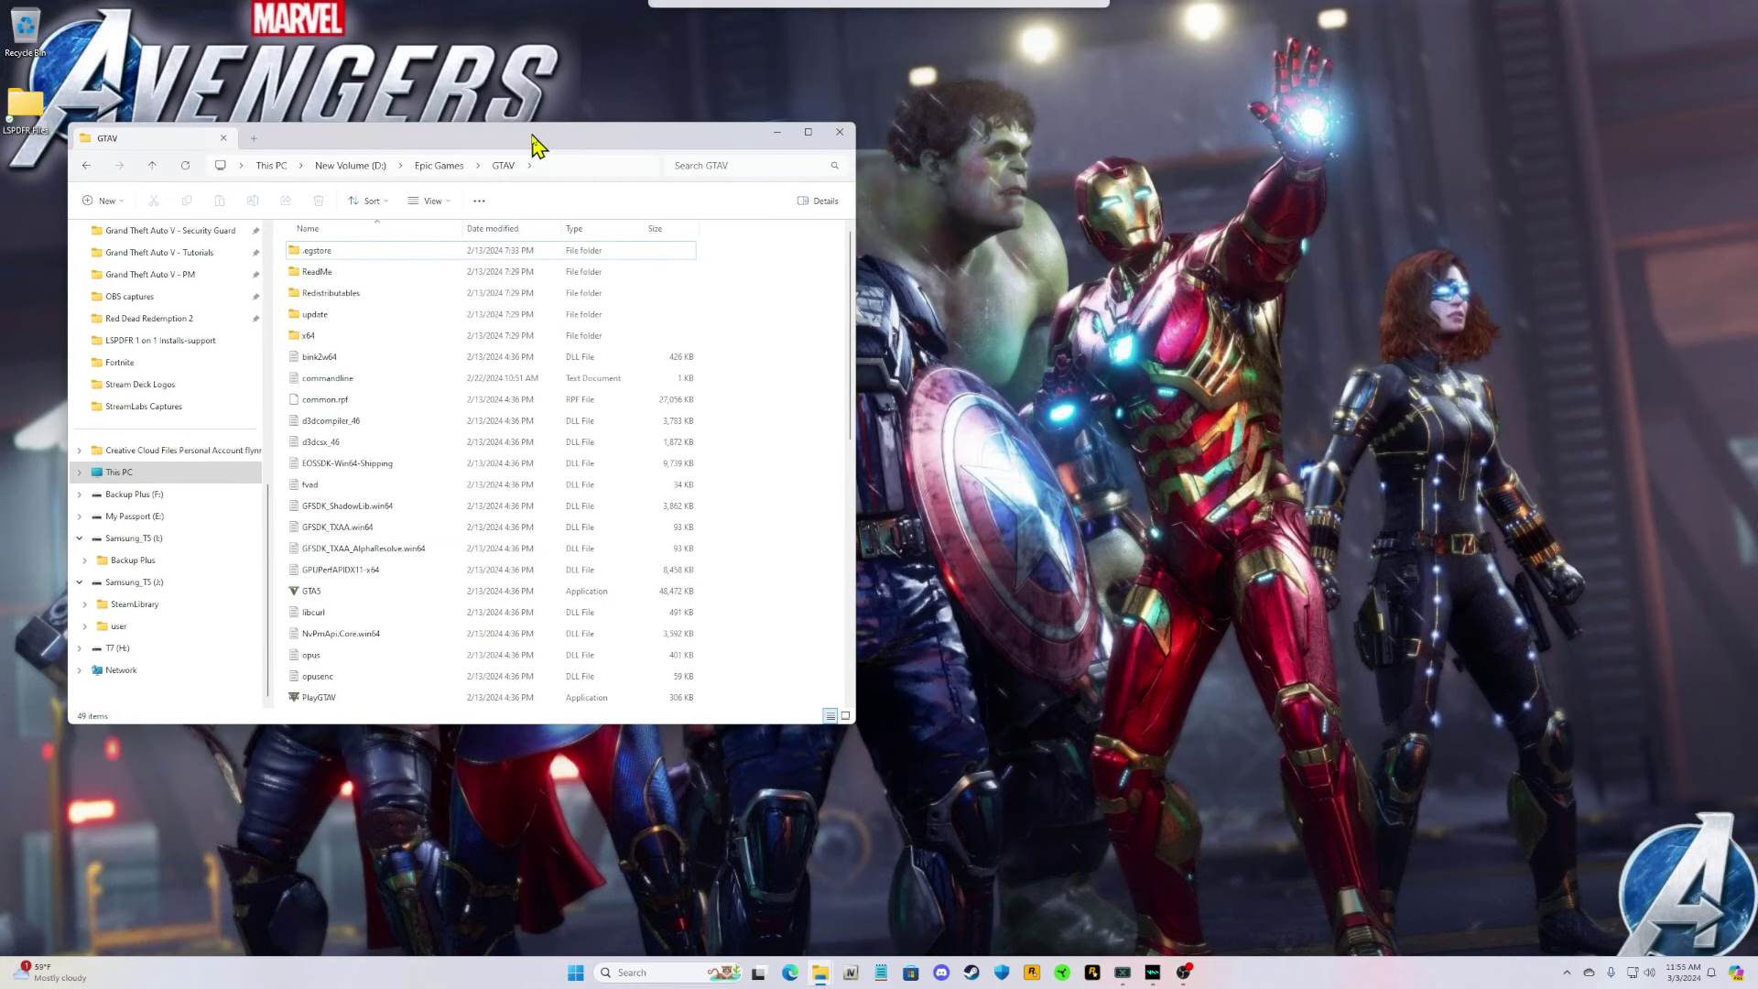
Create a desktop folder named 'Backup Epics' and place it in the top-right corner.
right_click(1243, 460)
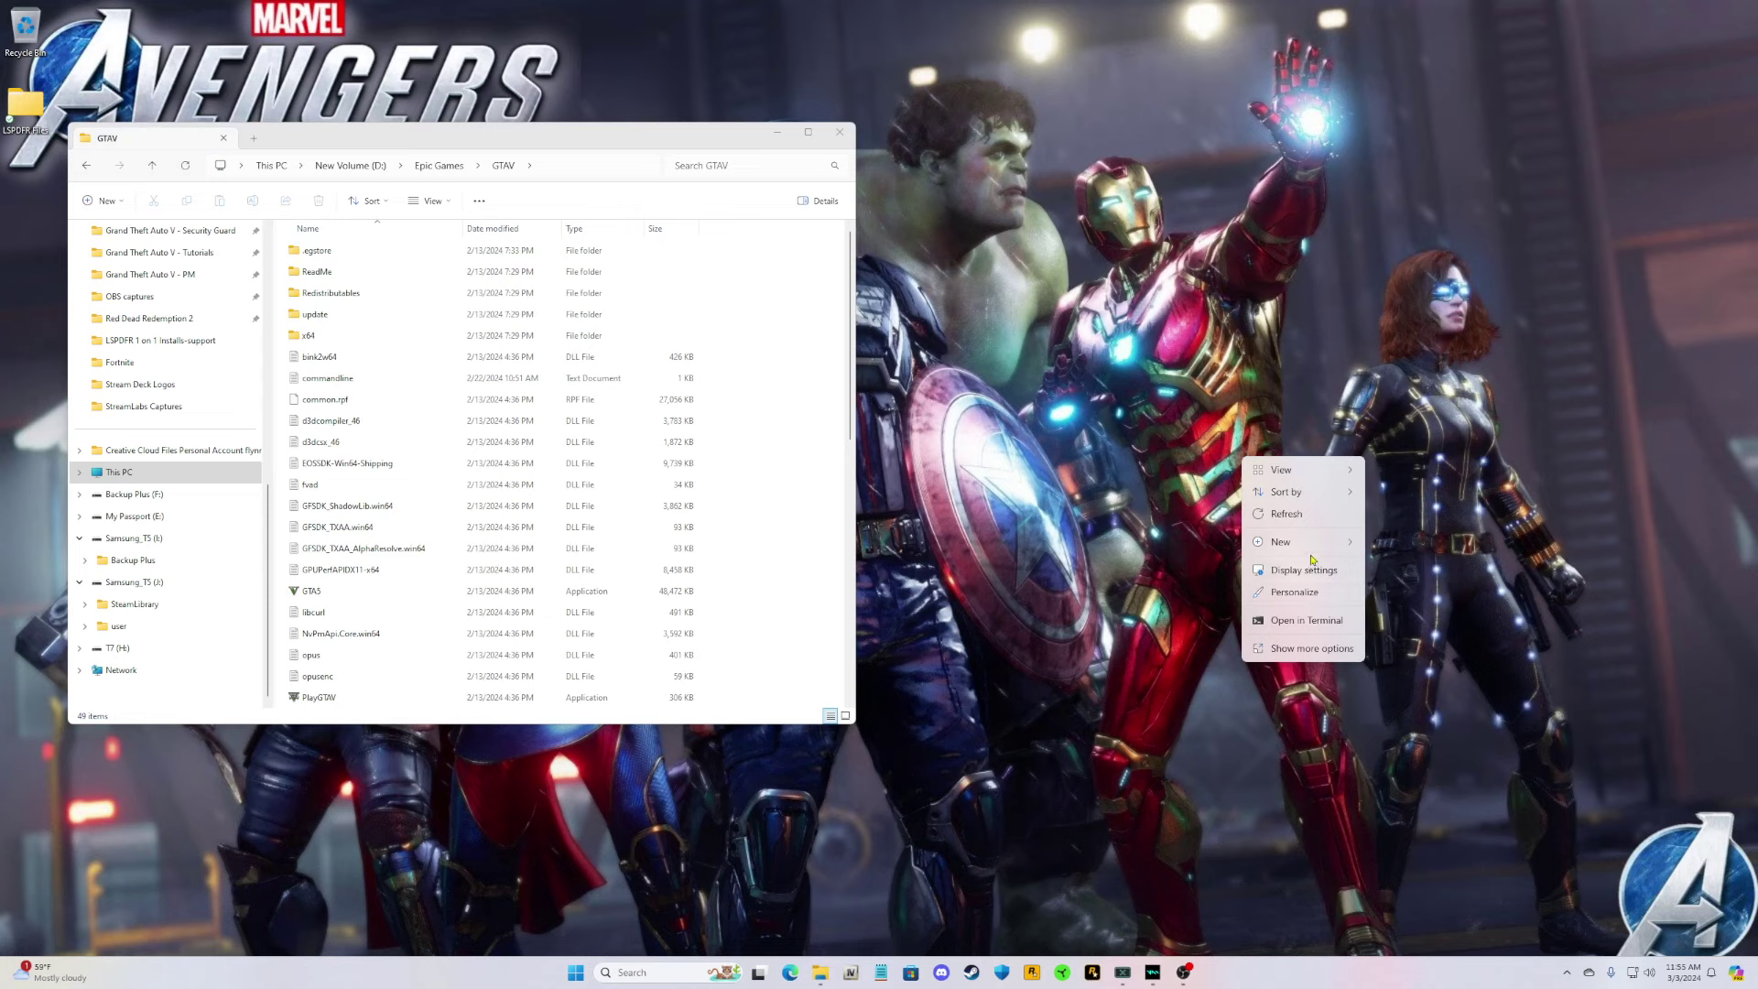
mouse_move(1323, 545)
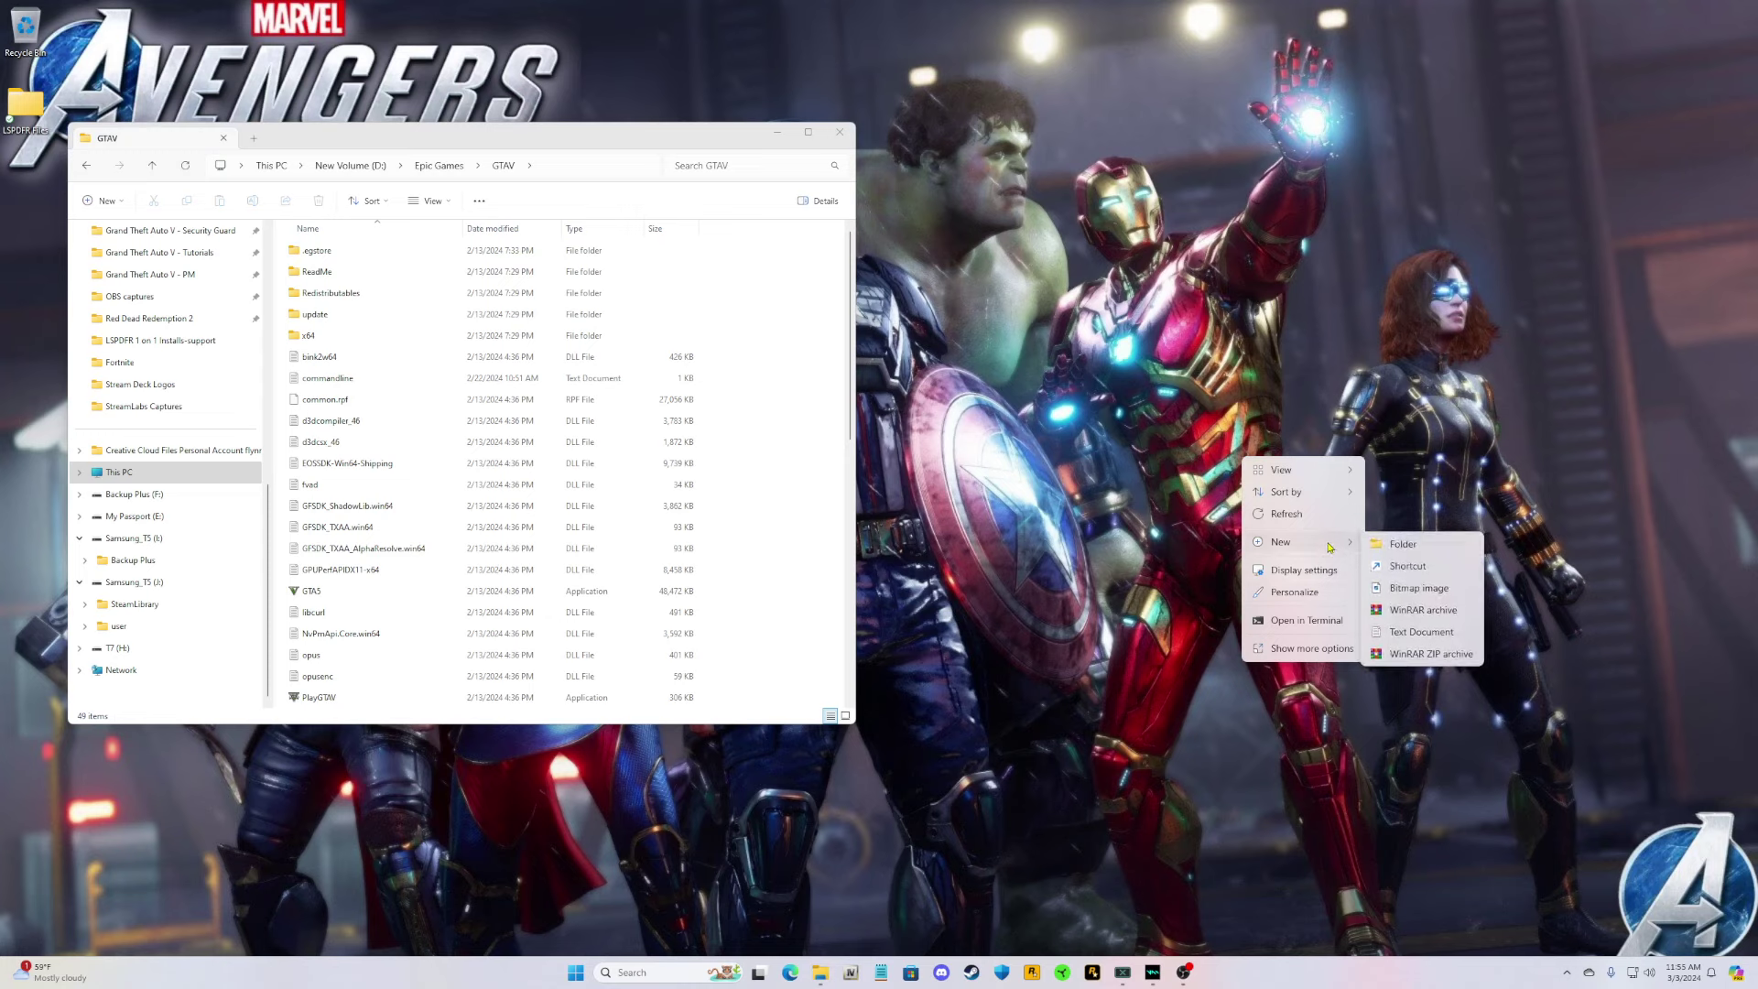
left_click(1377, 549)
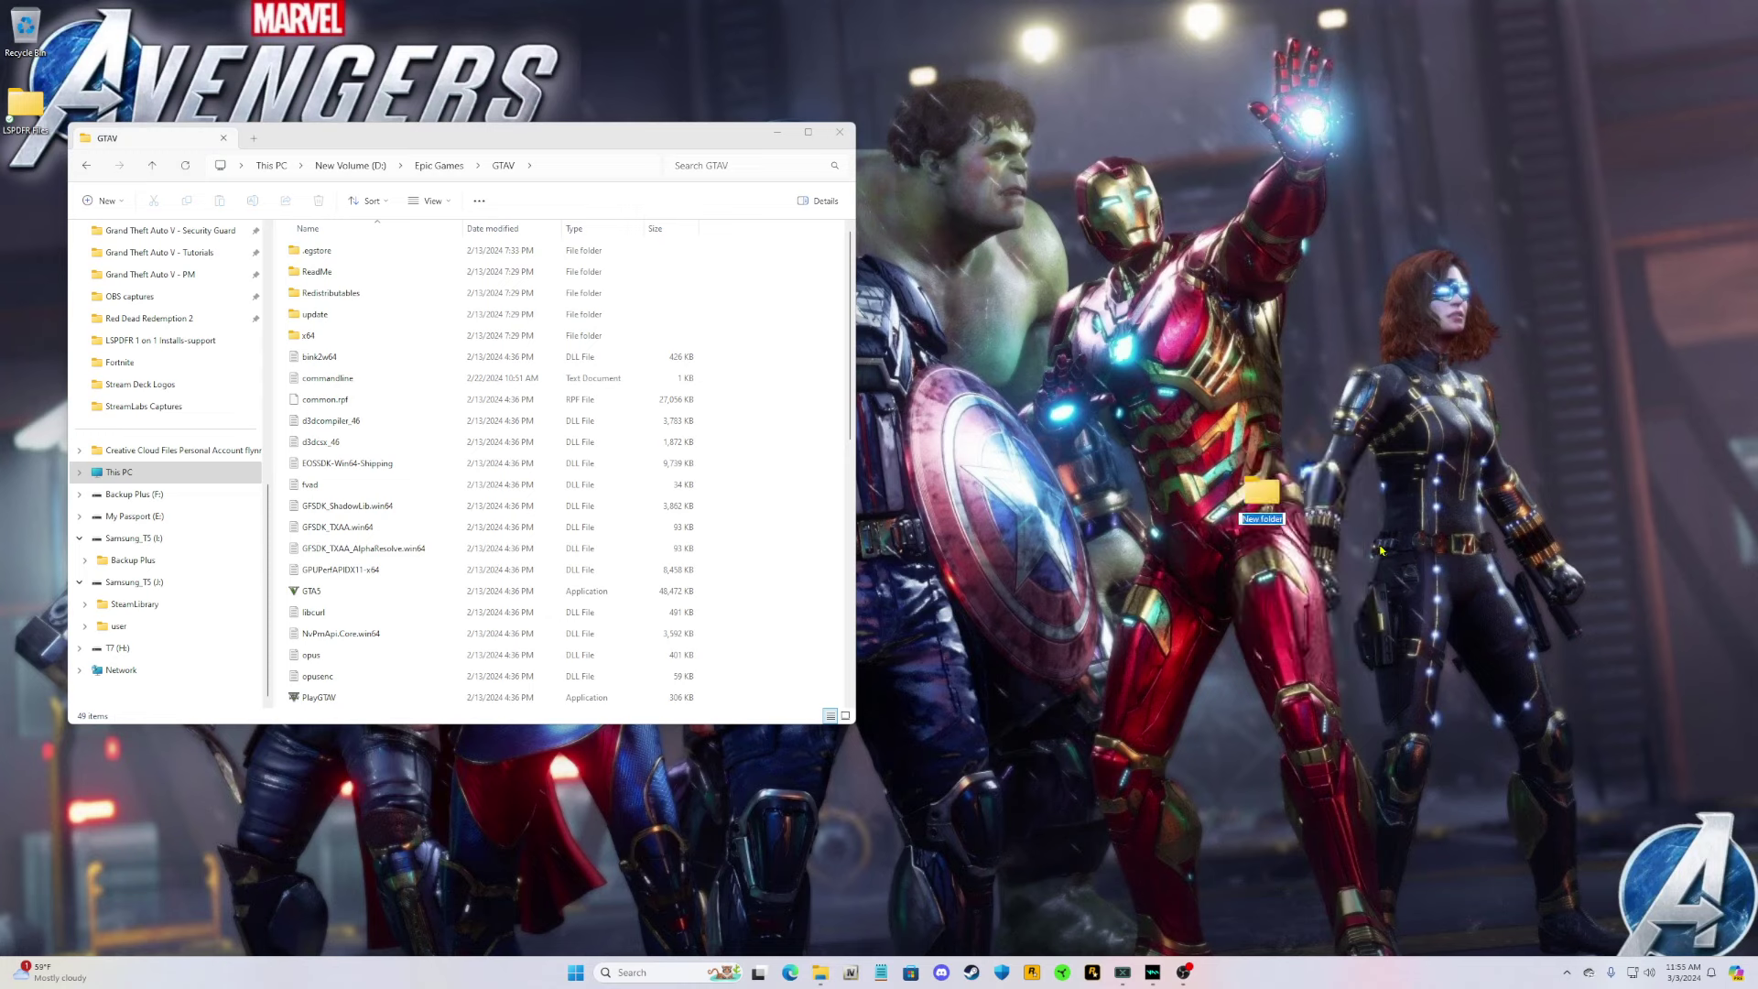
type("Backup Epicsd")
key("BackSpace")
left_click(1381, 550)
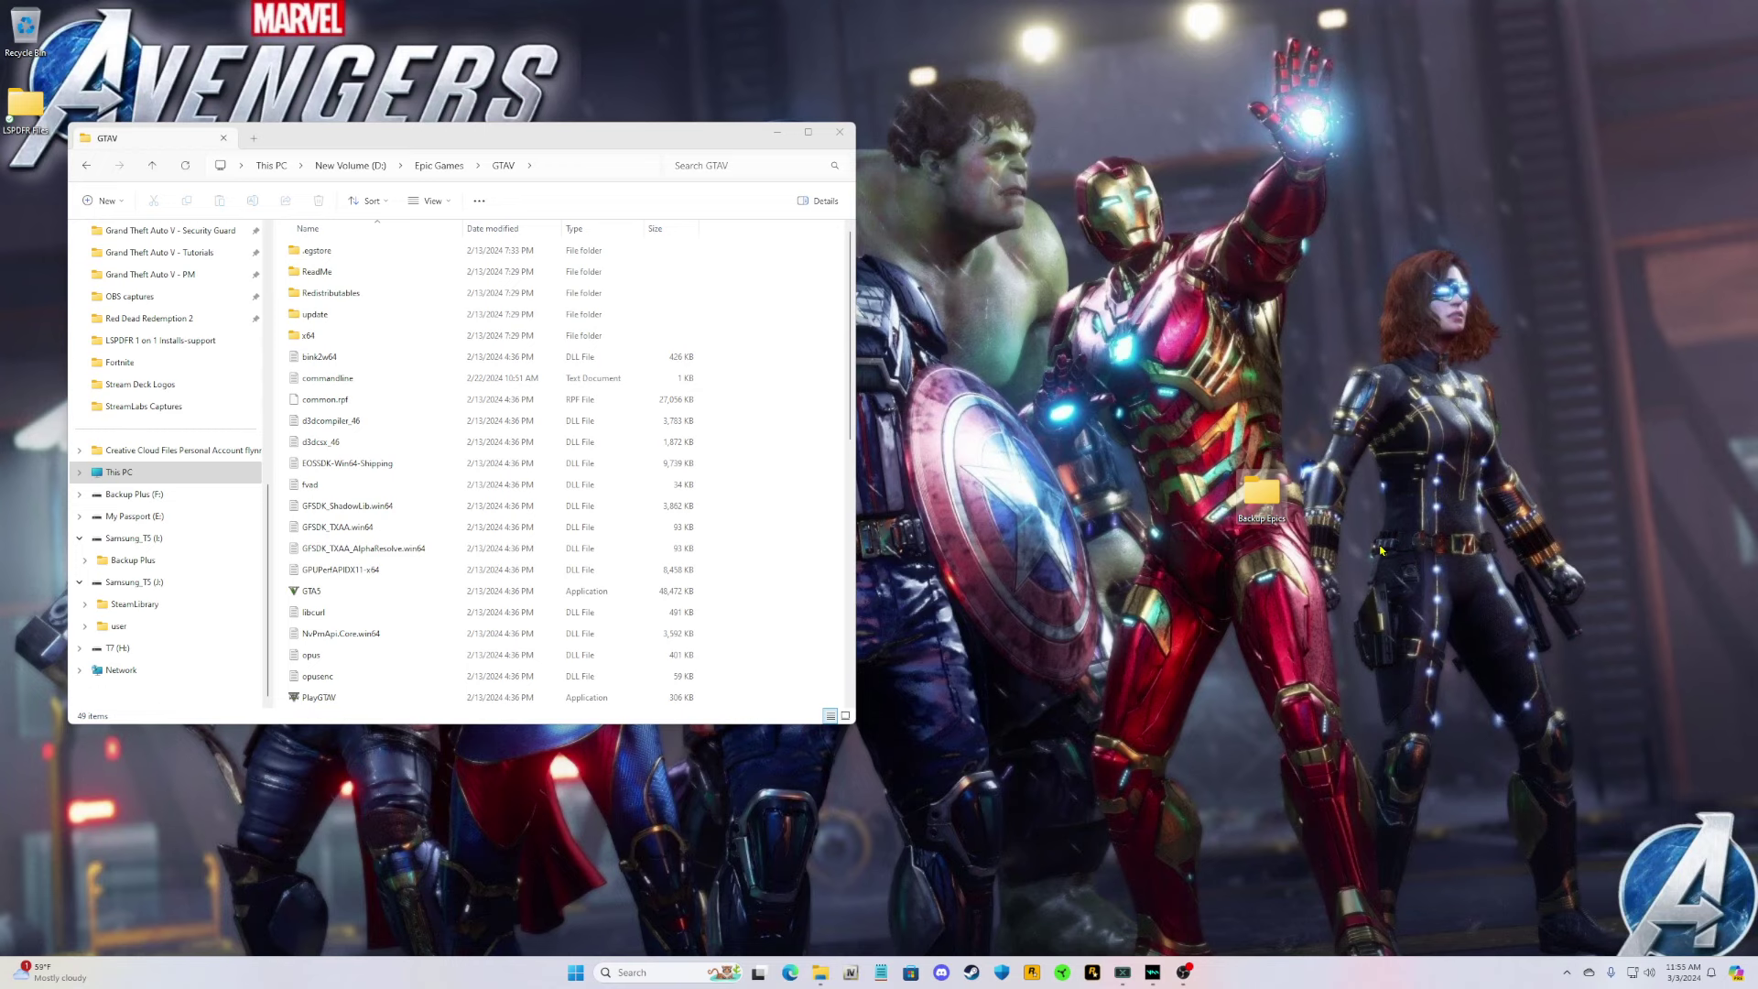
left_click_drag(1288, 478, 1732, 26)
Open Backup Epics and arrange it beside the GTAV folder window.
double_click(1721, 28)
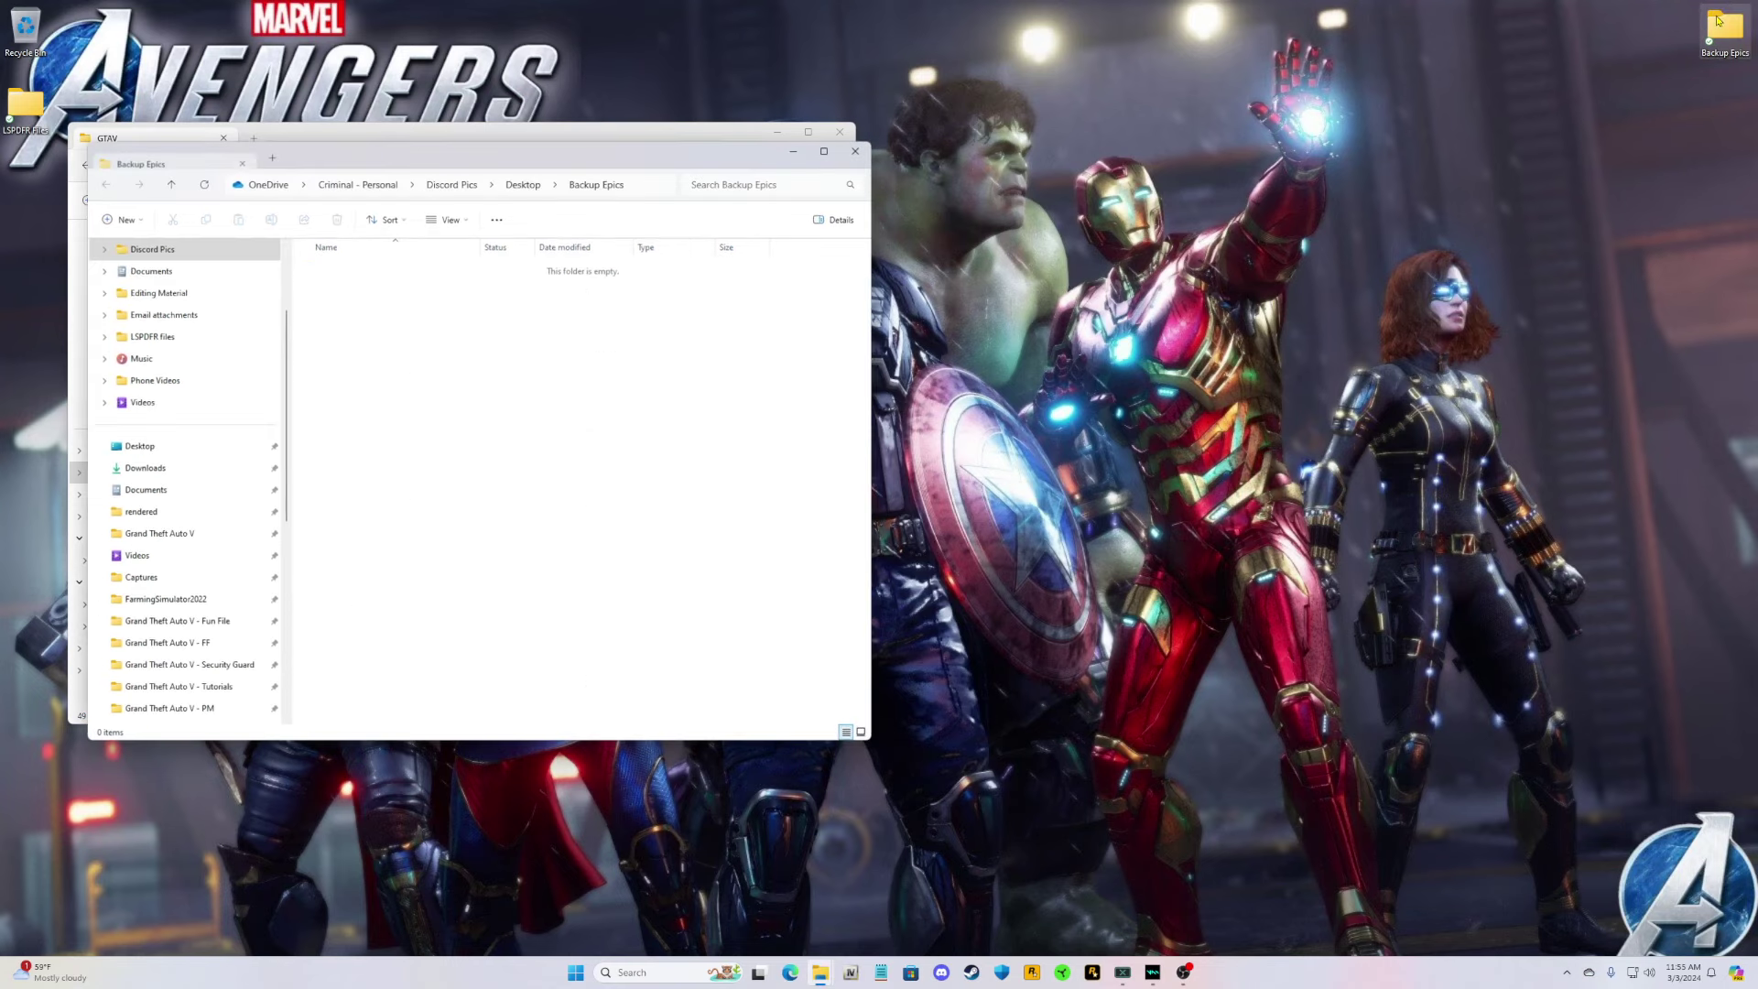
left_click_drag(499, 166, 1346, 156)
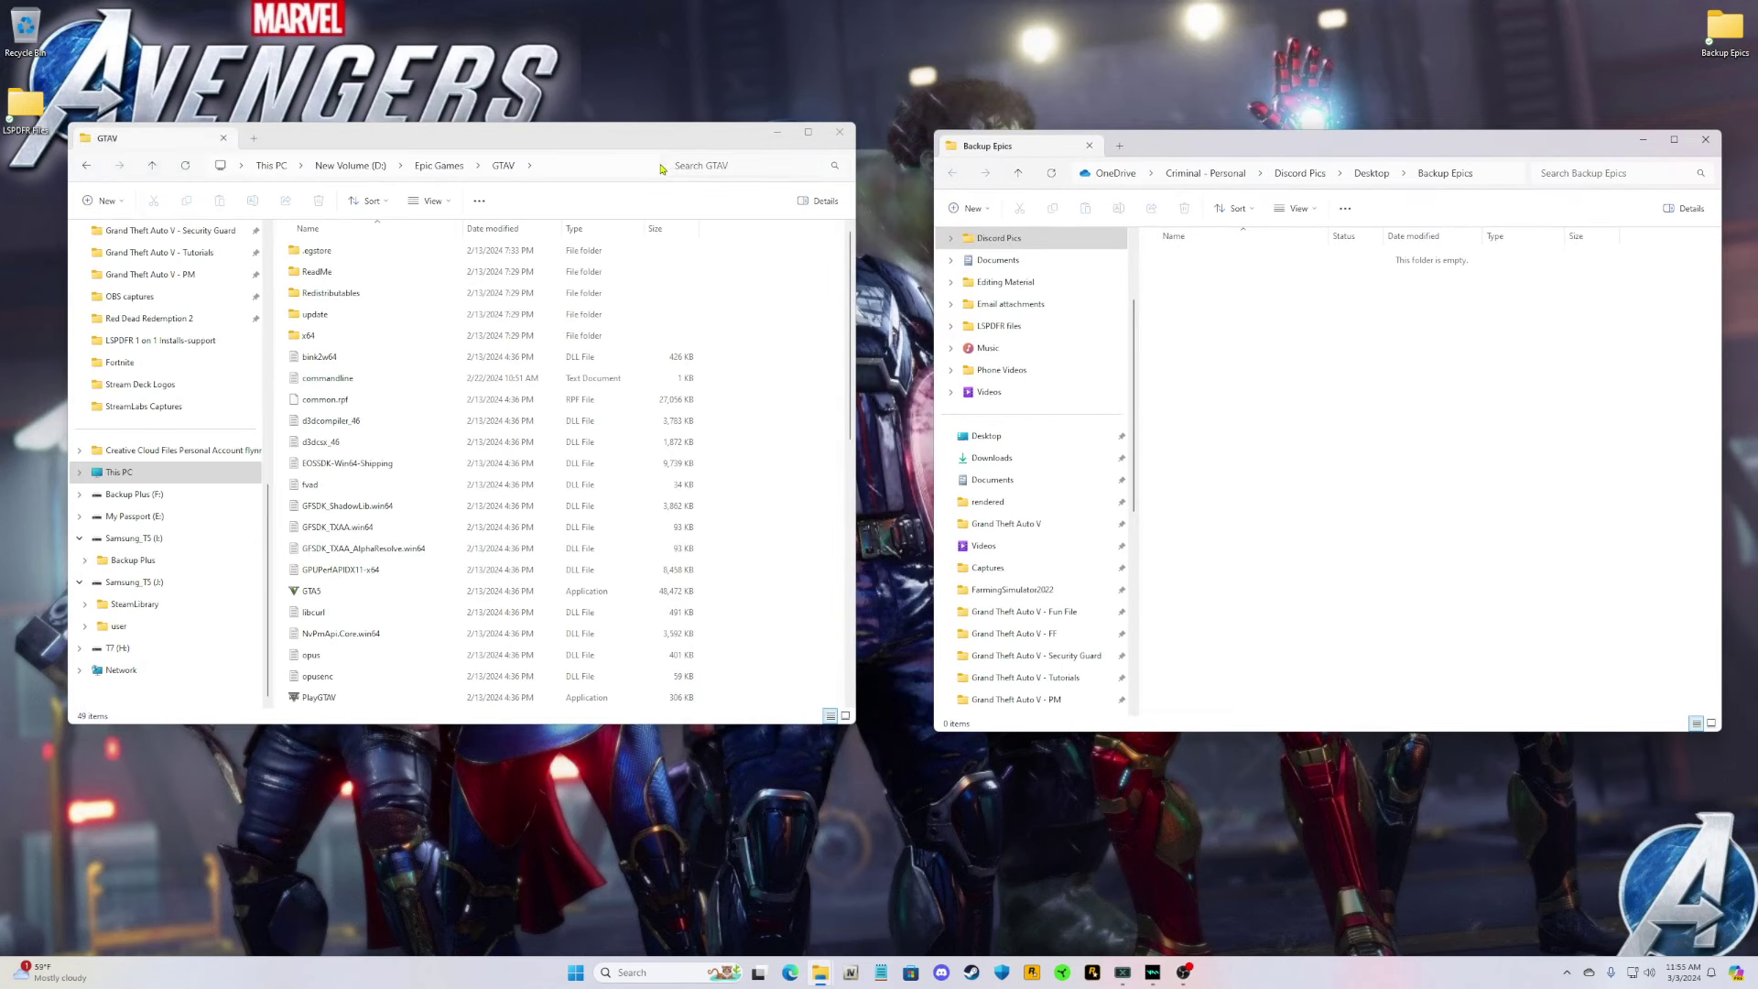
left_click(607, 140)
left_click_drag(608, 140, 599, 125)
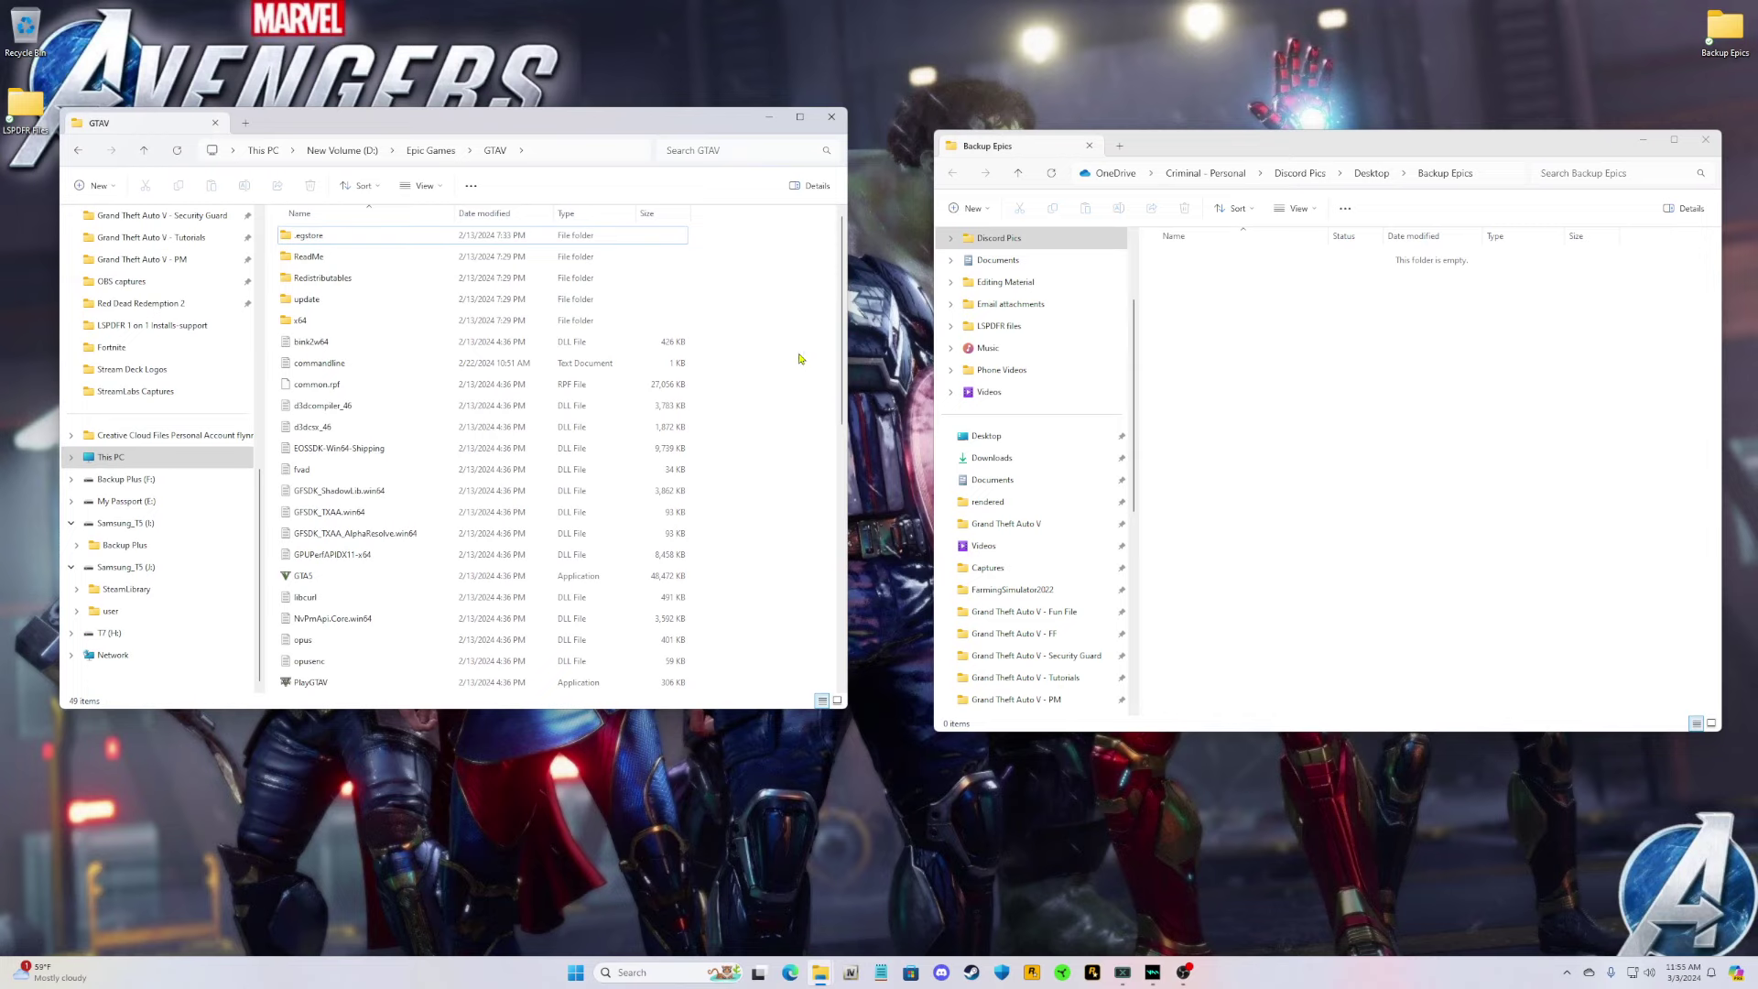
left_click_drag(842, 304, 844, 392)
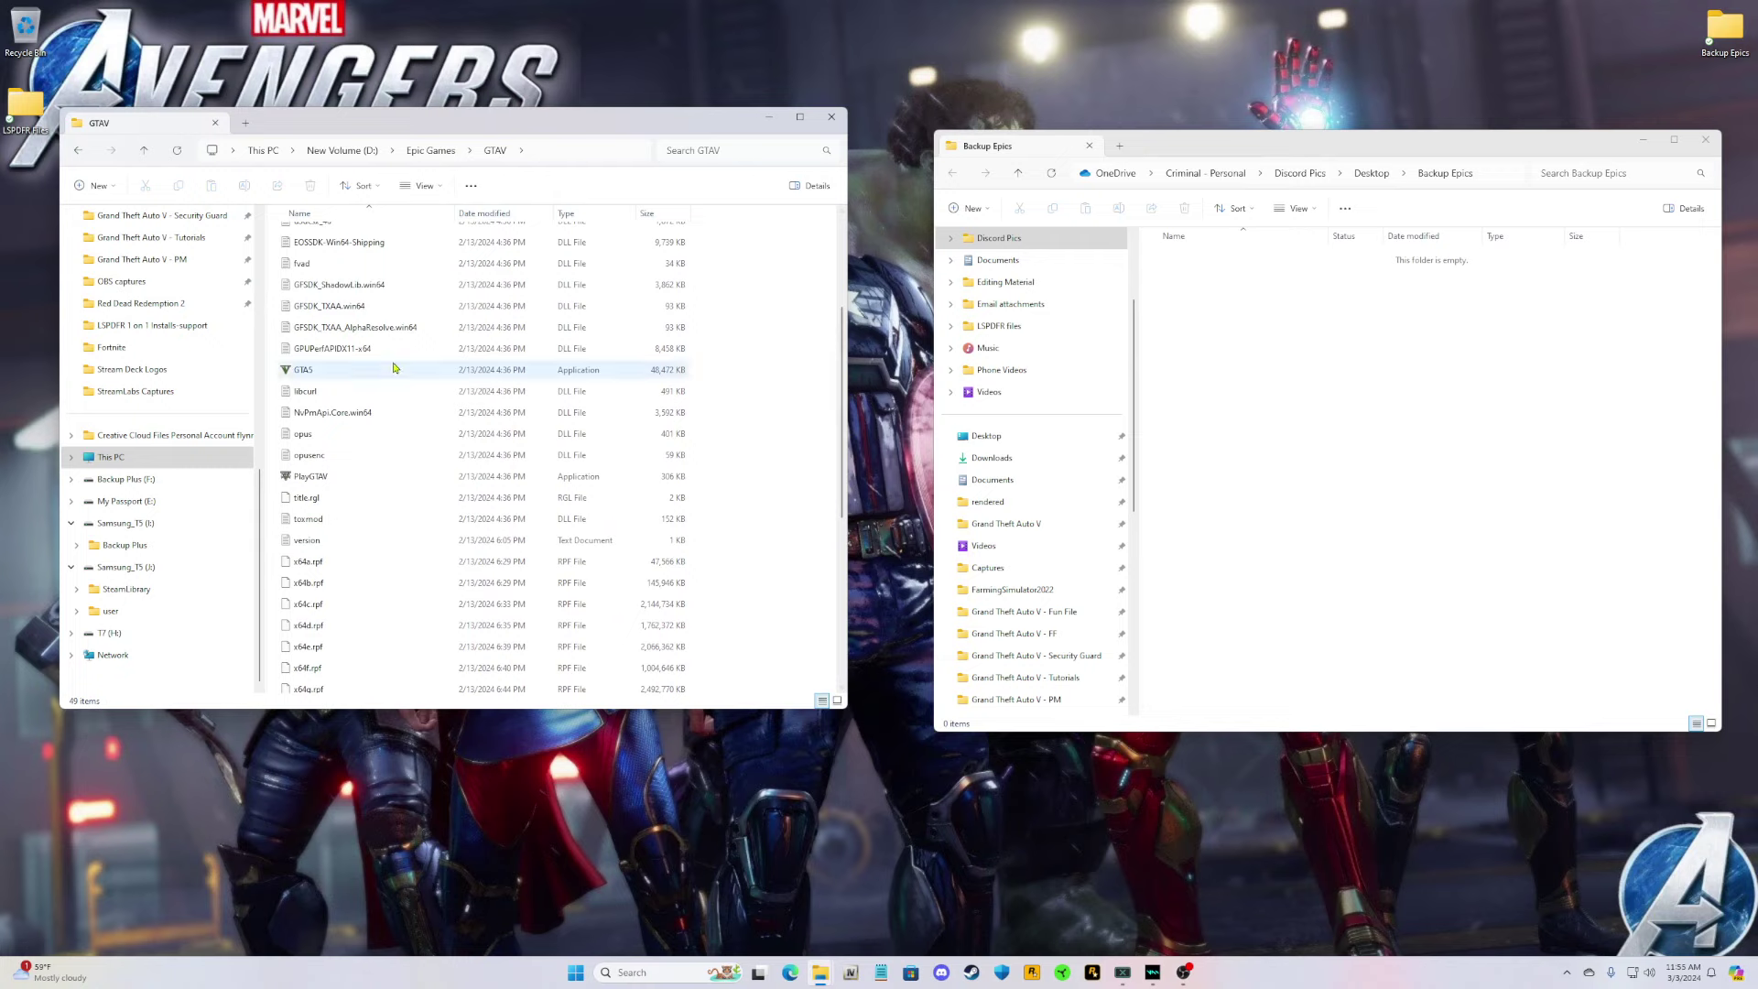
Copy GTA5 and PlayGTAV into Backup Epics, then close both folder windows.
left_click(362, 371)
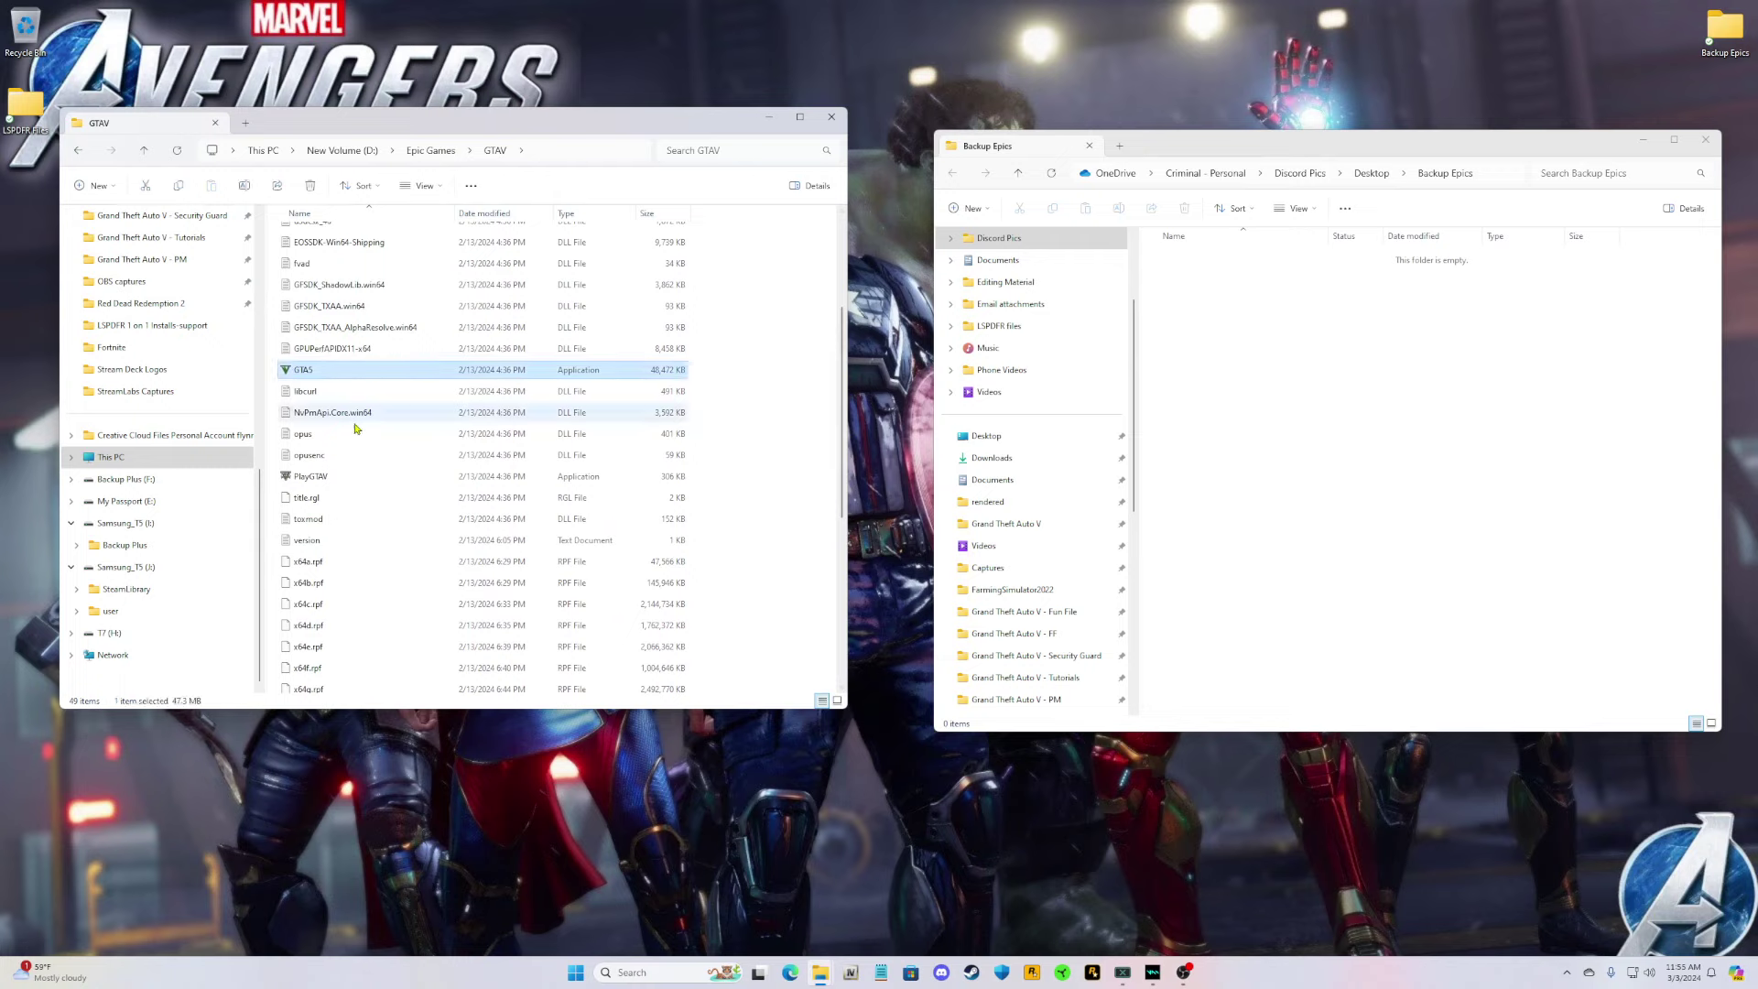
left_click(347, 477, "ctrl")
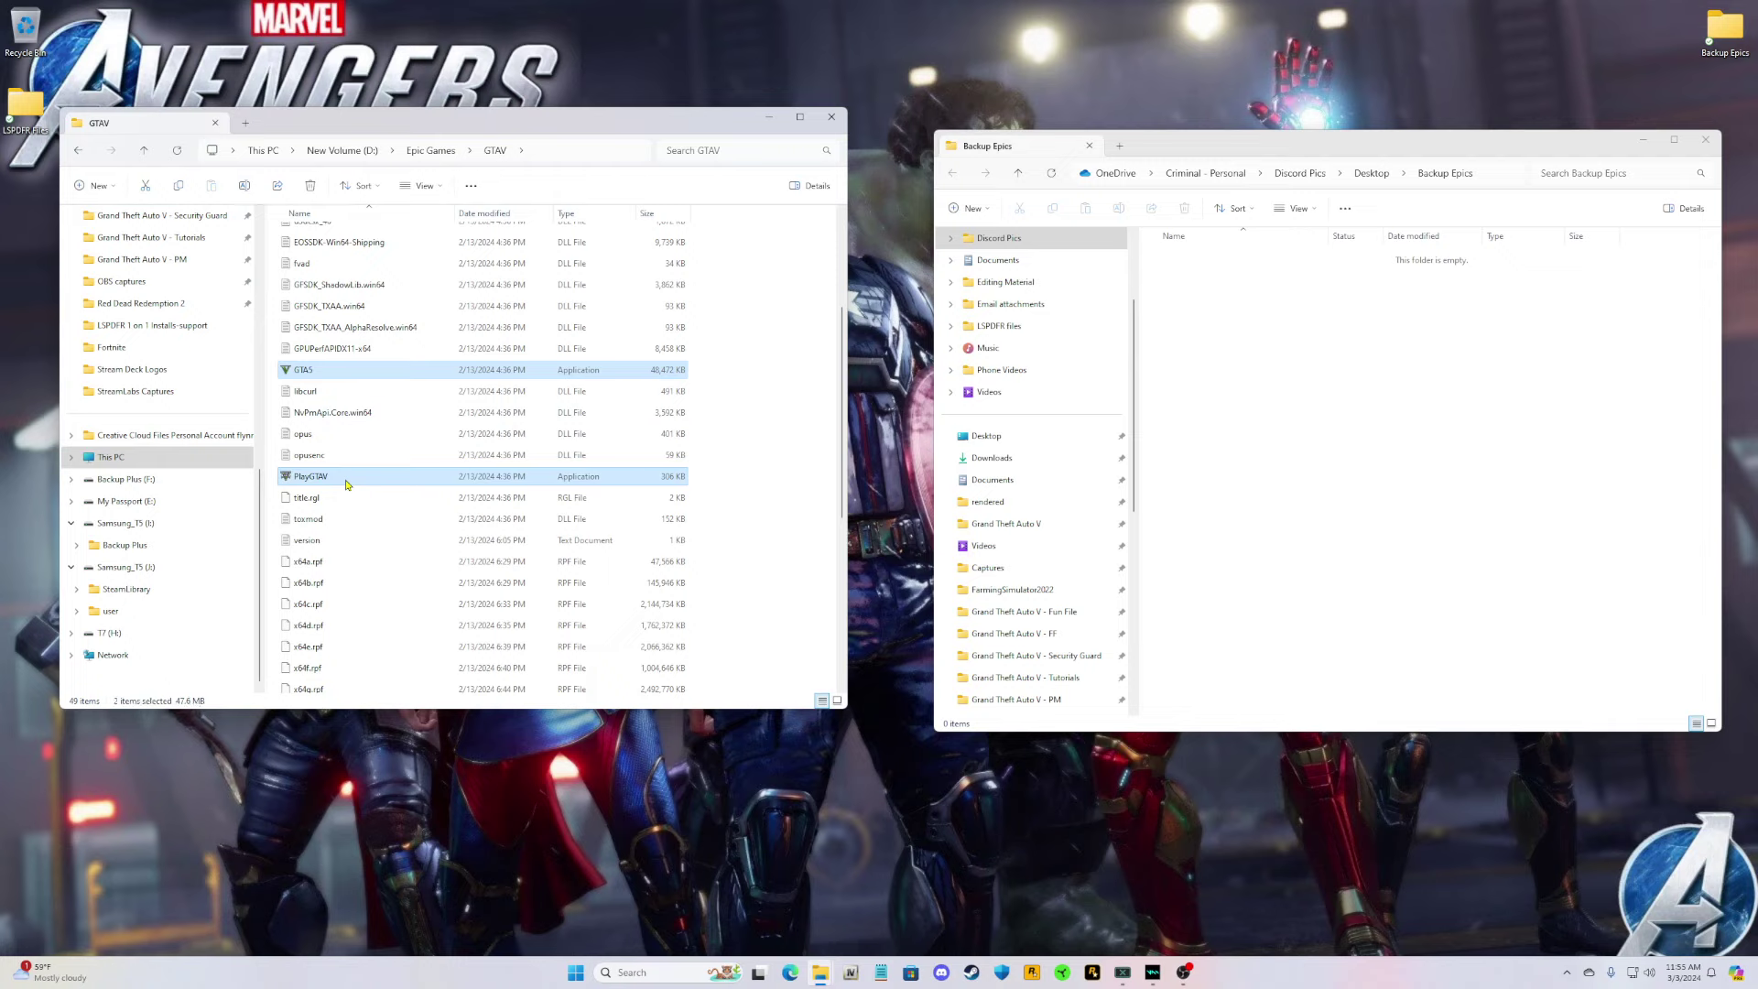
right_click(347, 484)
left_click(394, 501)
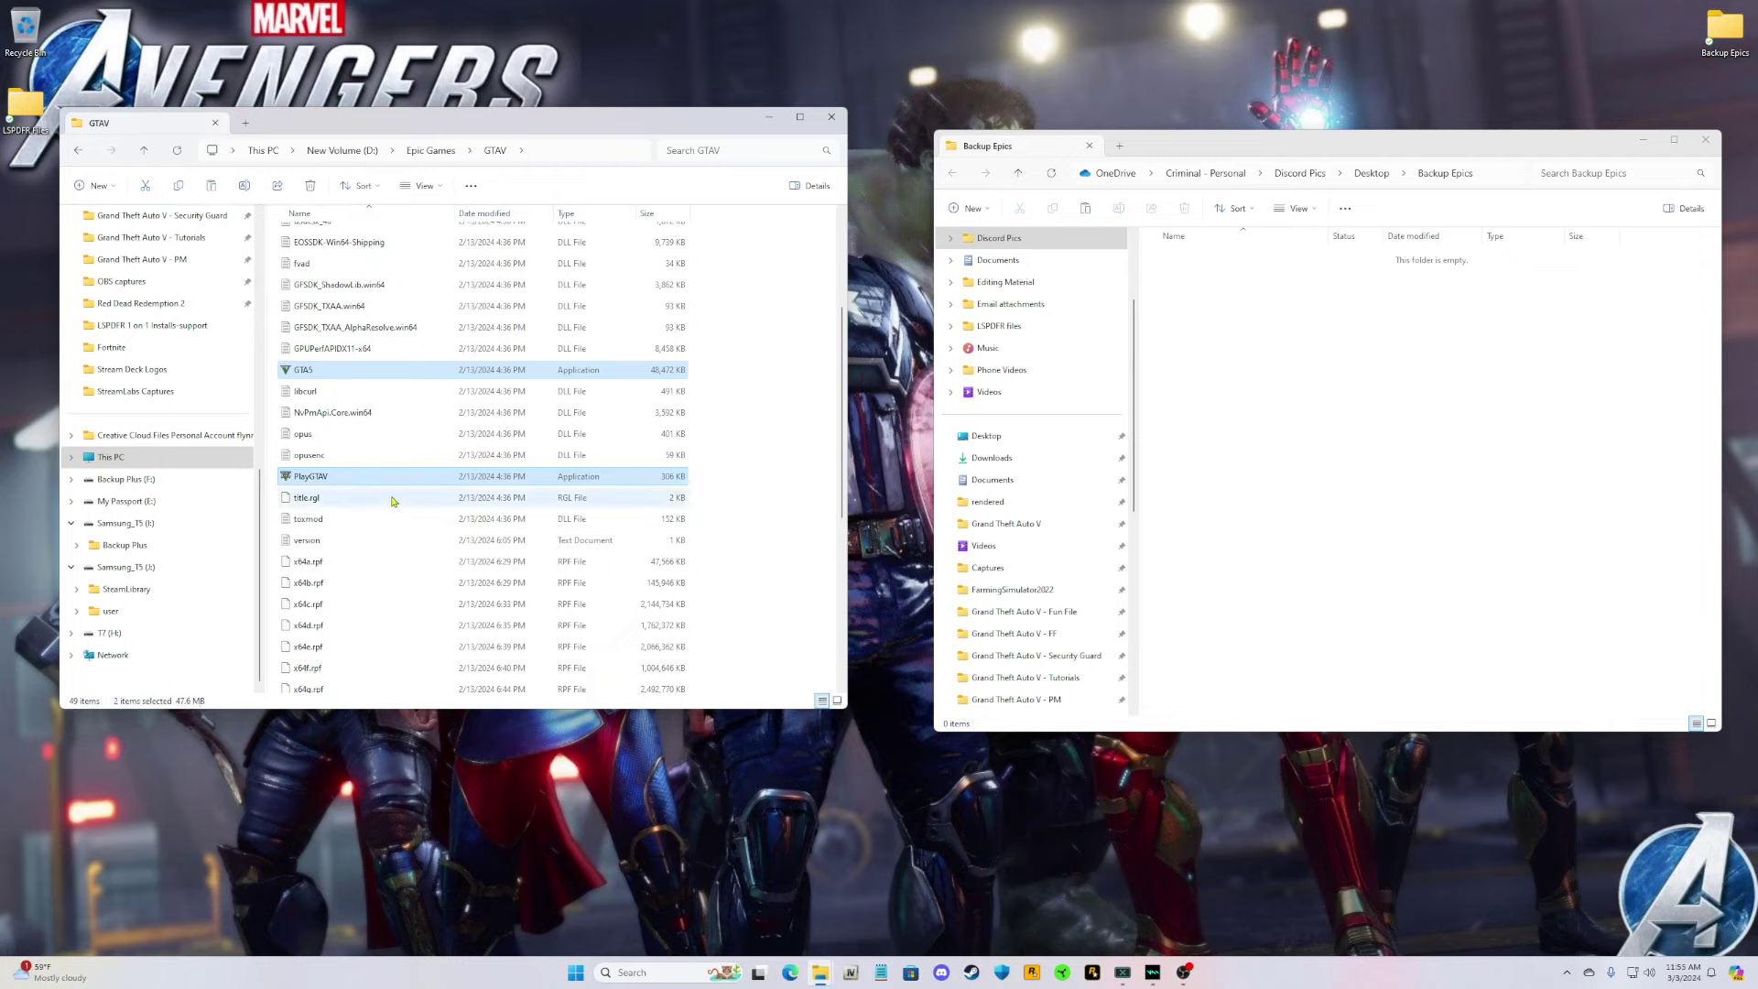
left_click(719, 415)
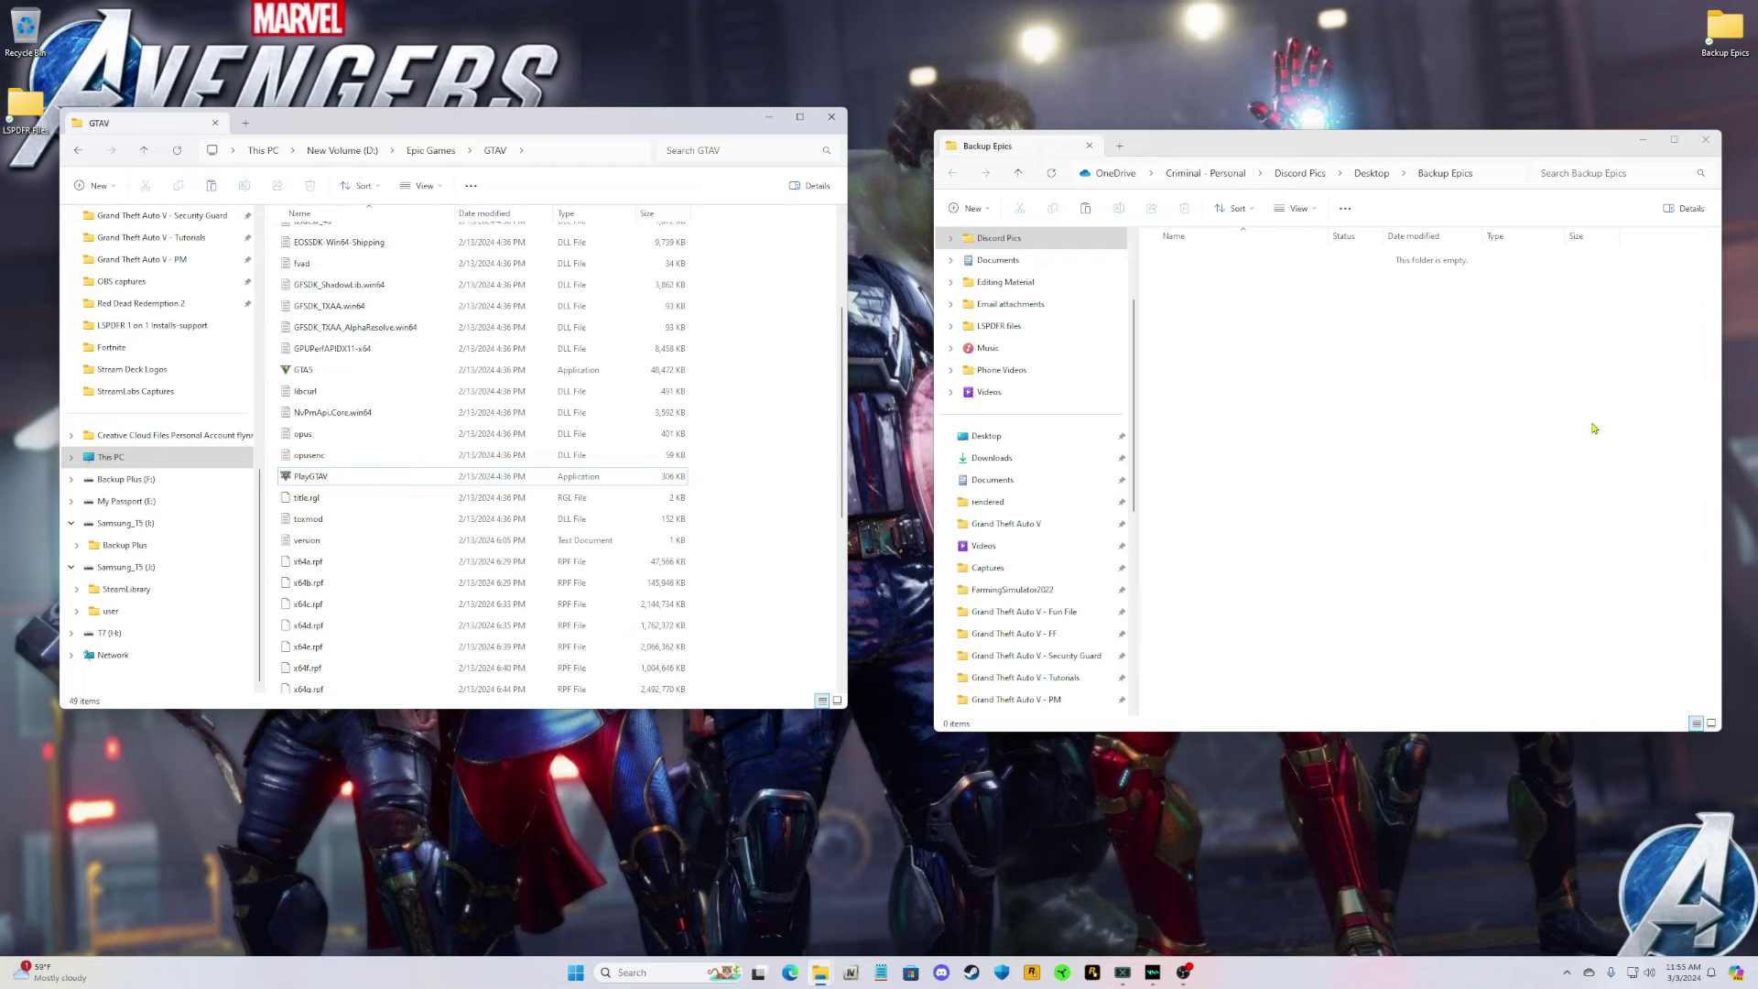
right_click(1370, 412)
left_click(1373, 416)
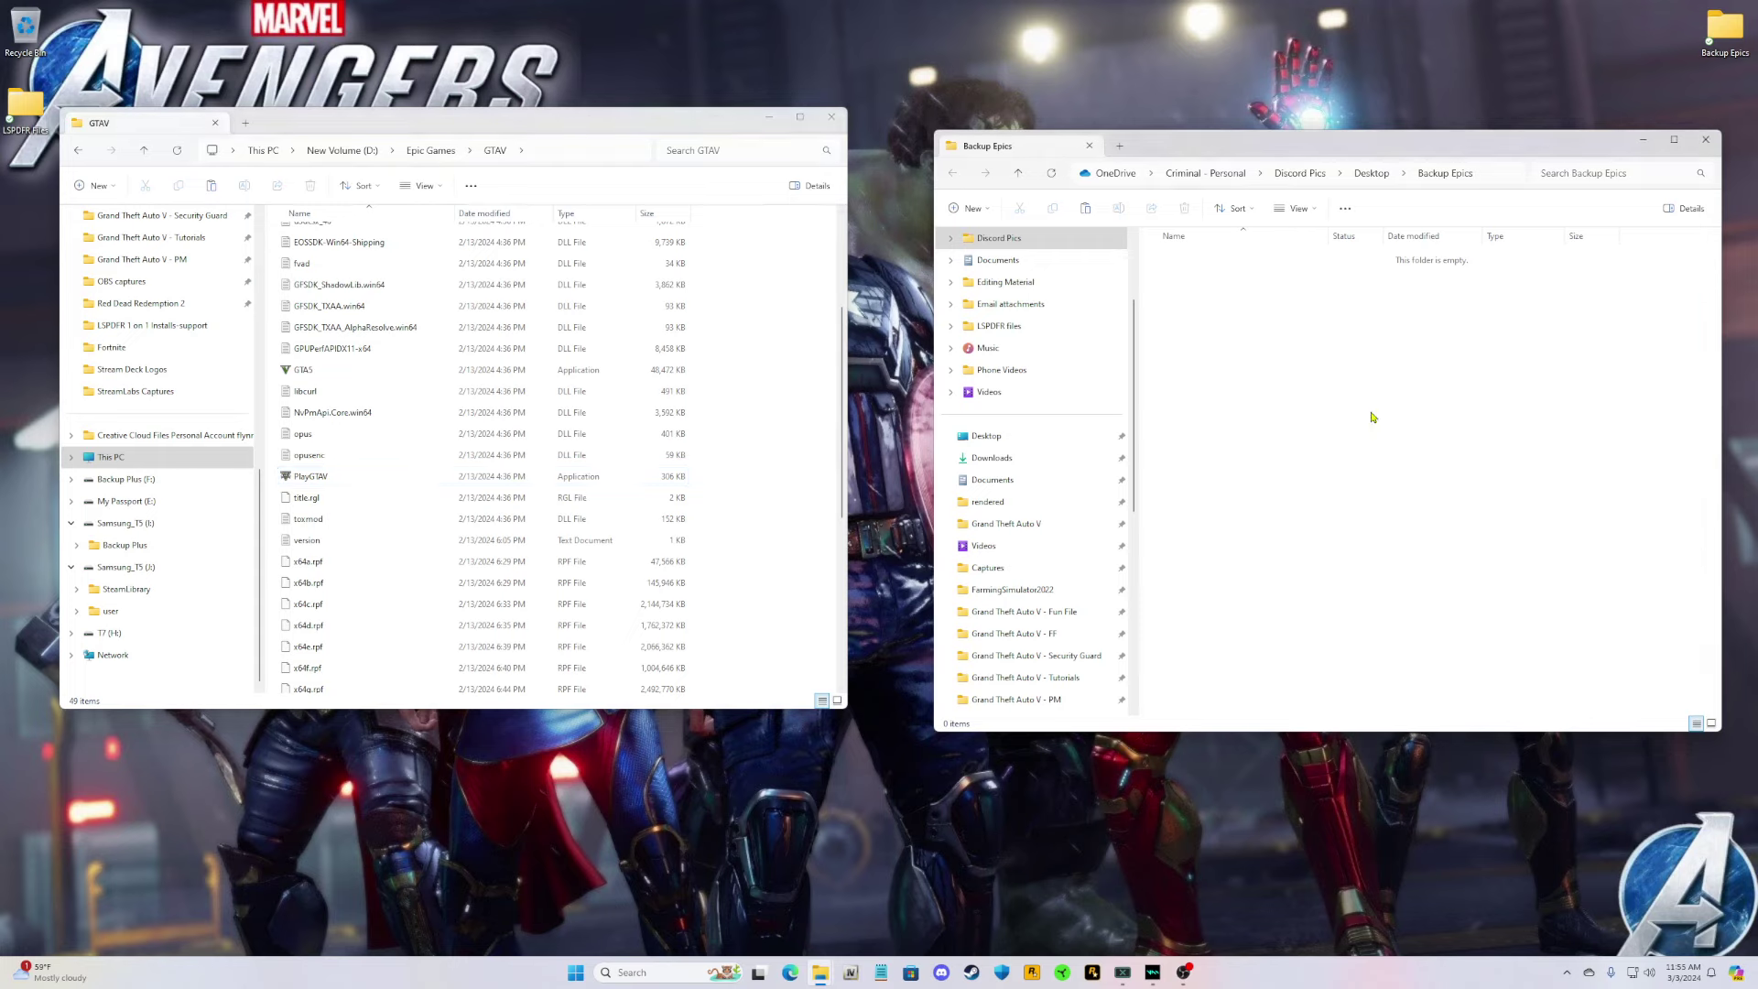
left_click(1549, 367)
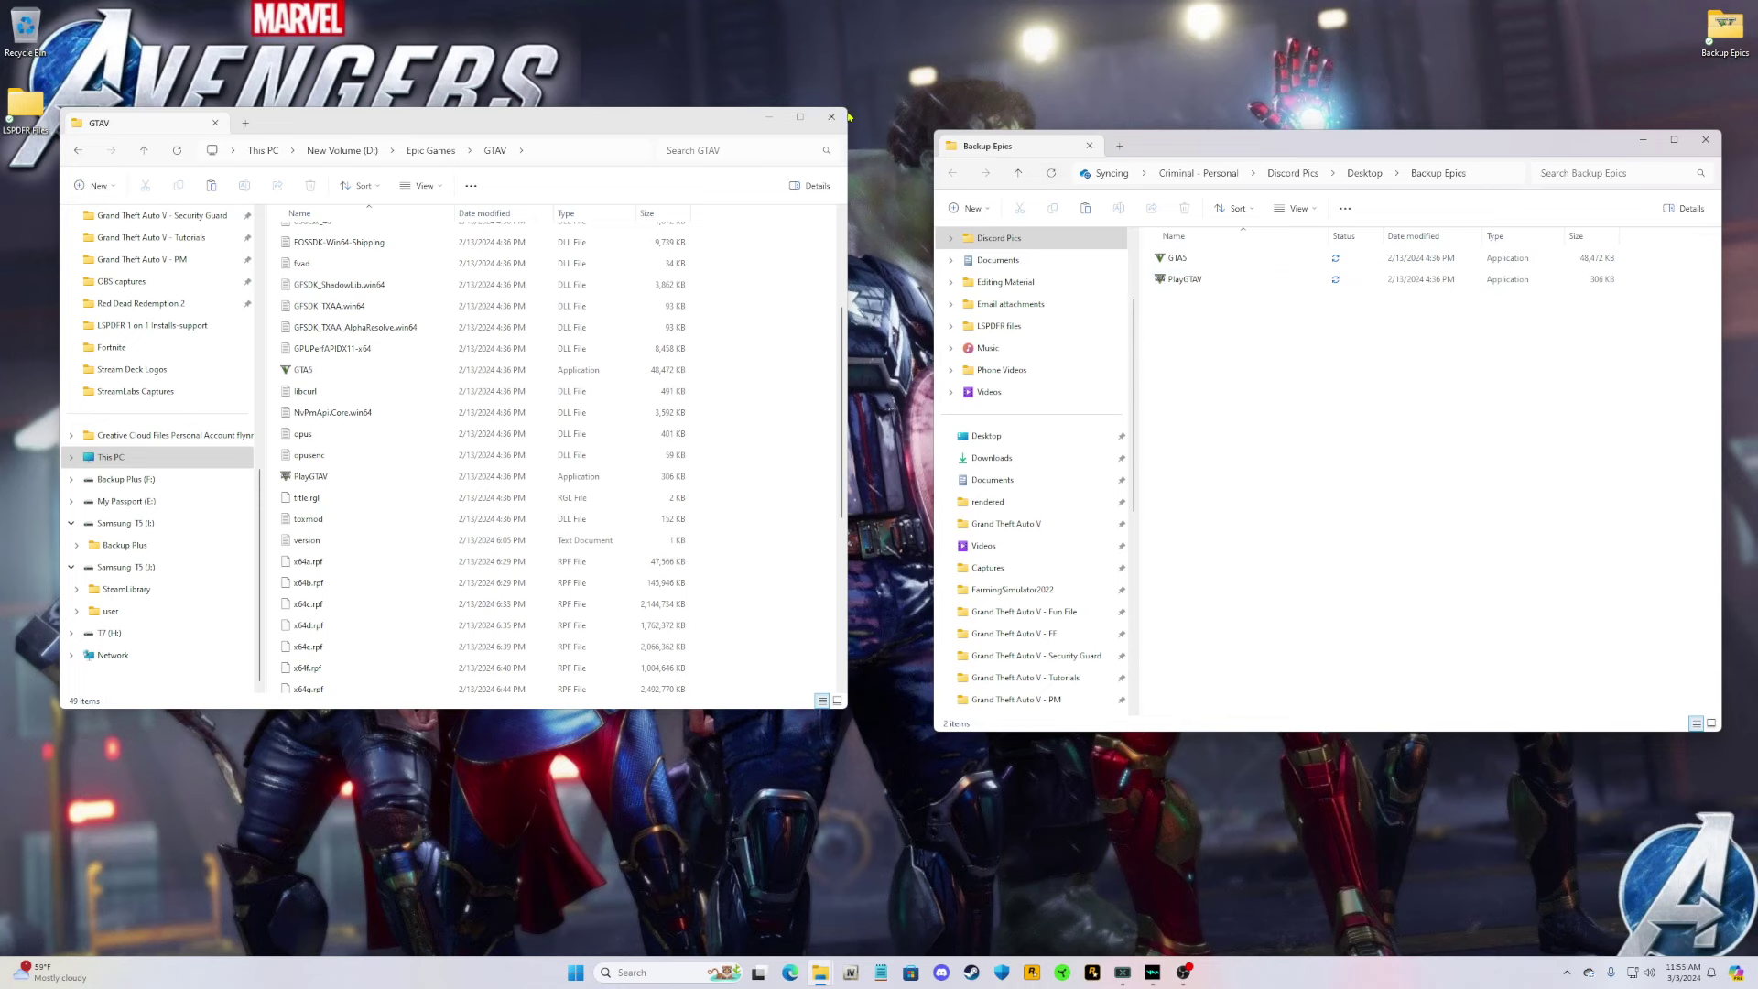
left_click(832, 117)
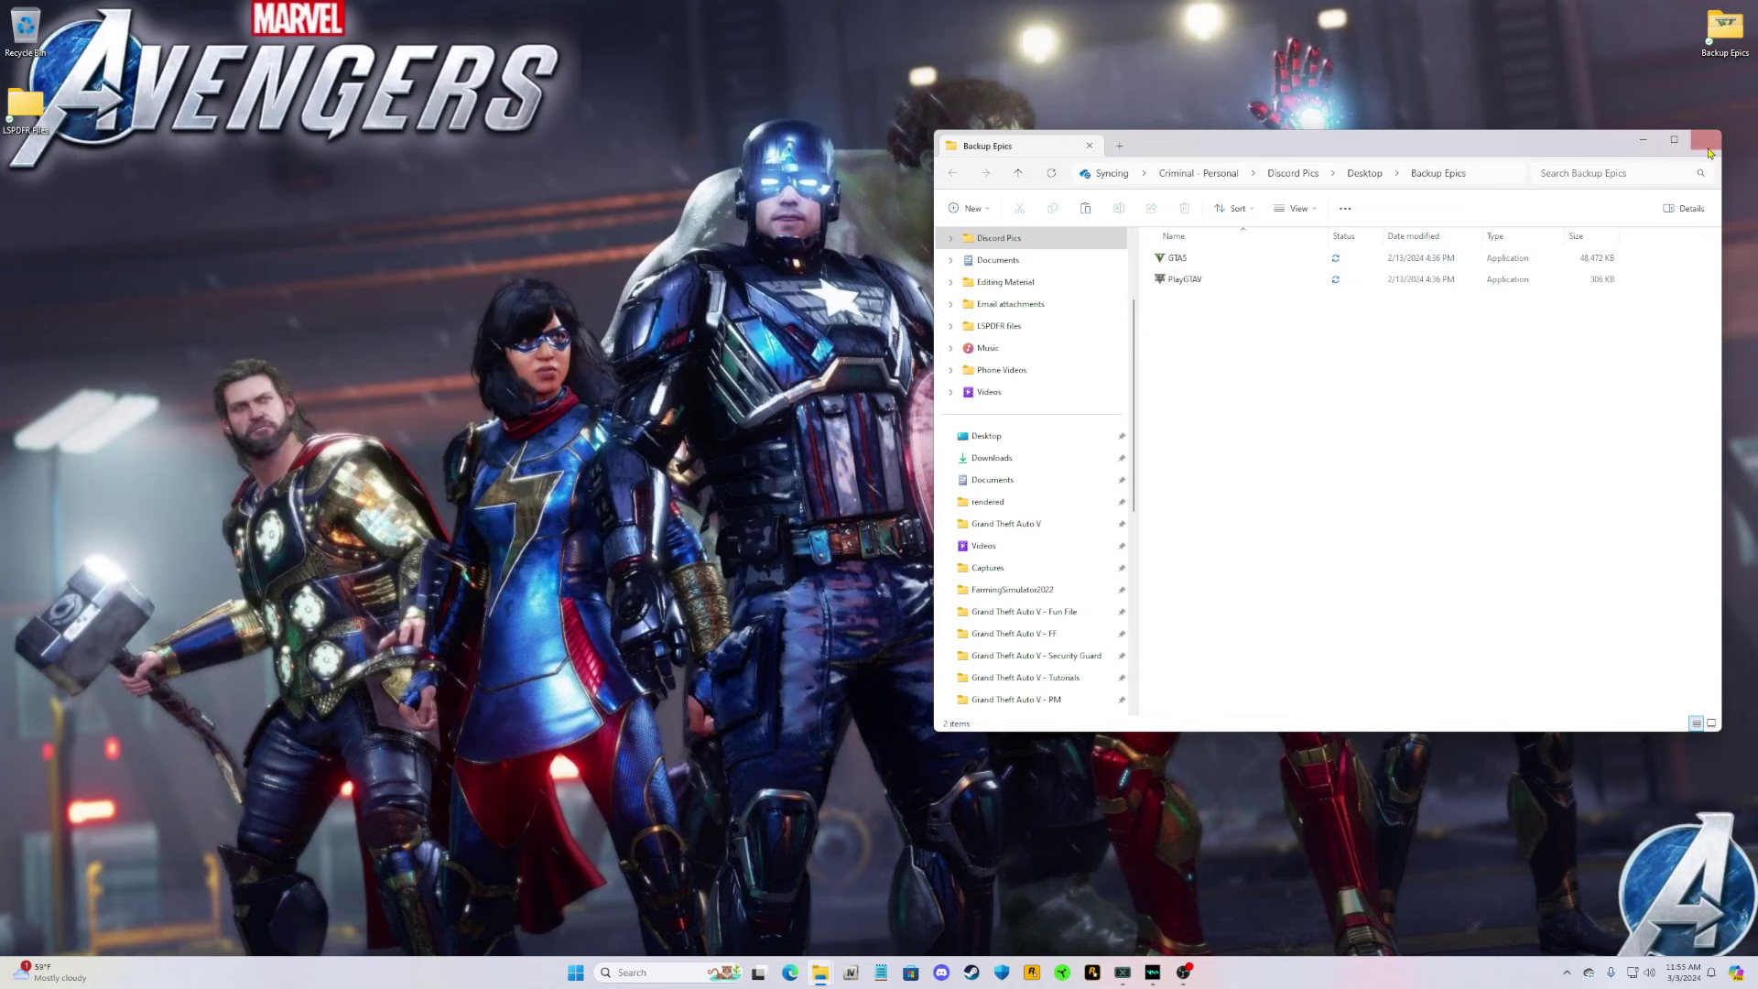
left_click(1710, 152)
Restore the Steam Grand Theft Auto V folder window and nudge it up.
mouse_move(821, 972)
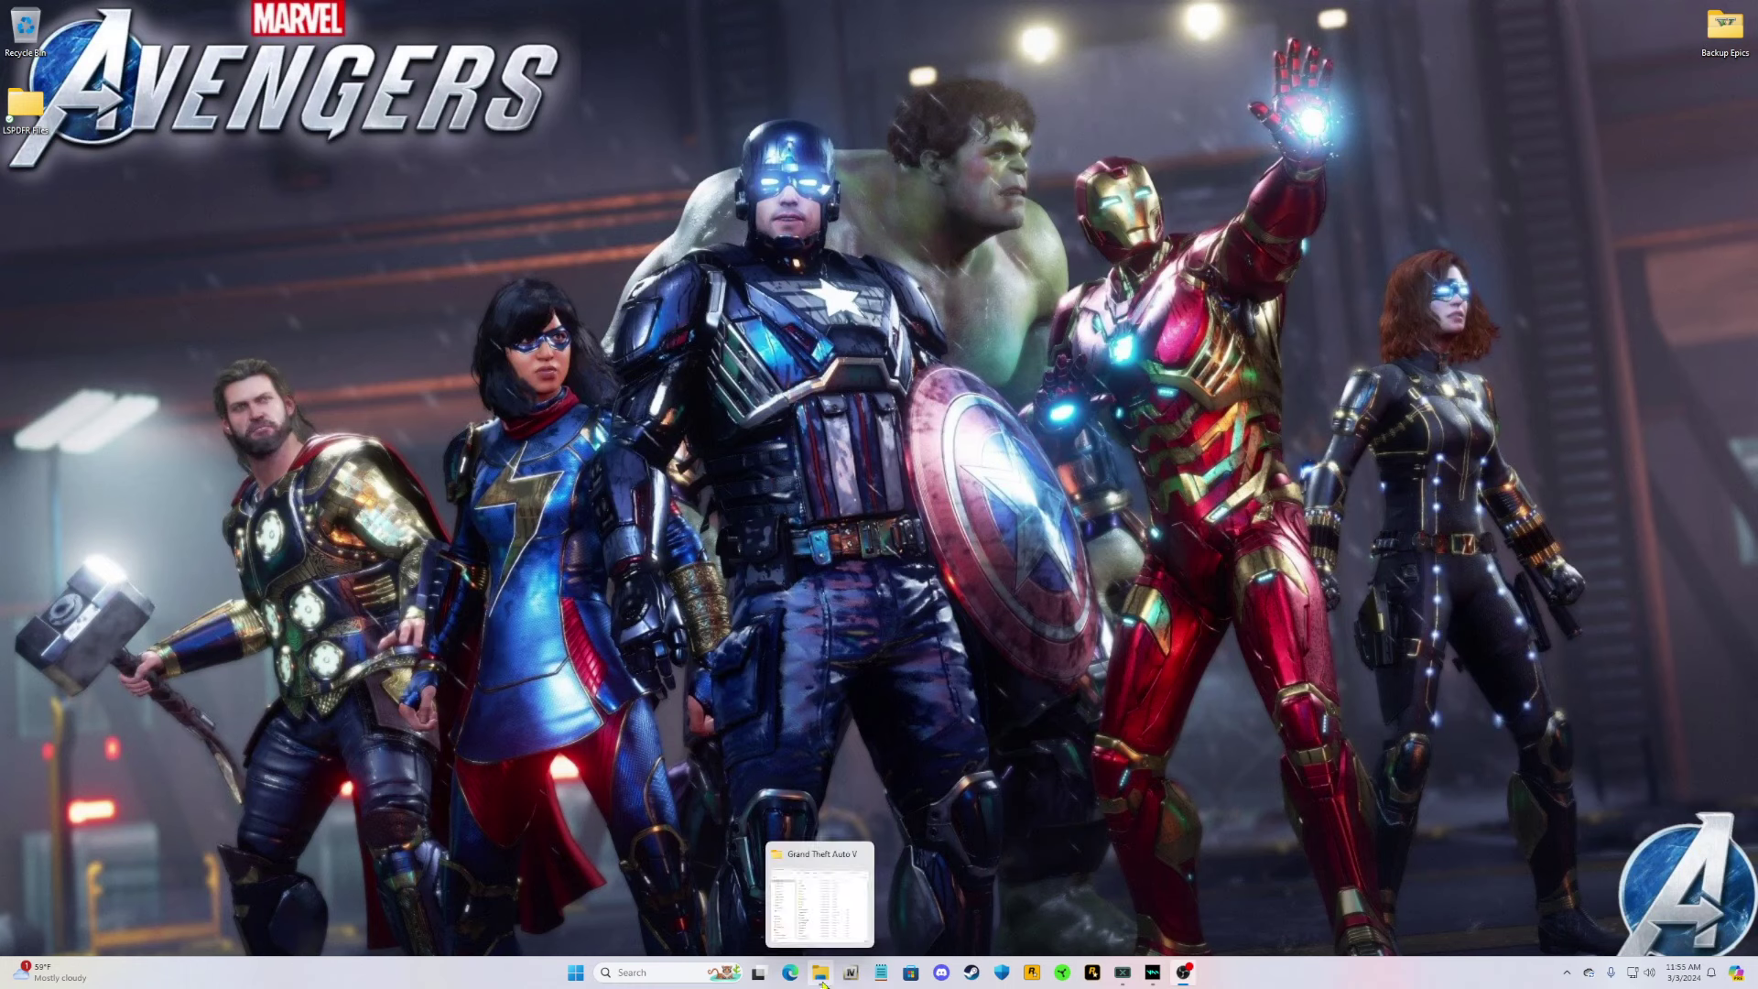
left_click(831, 904)
left_click_drag(505, 157, 522, 129)
Create a desktop folder named 'Backup Steam' and open it.
right_click(1122, 468)
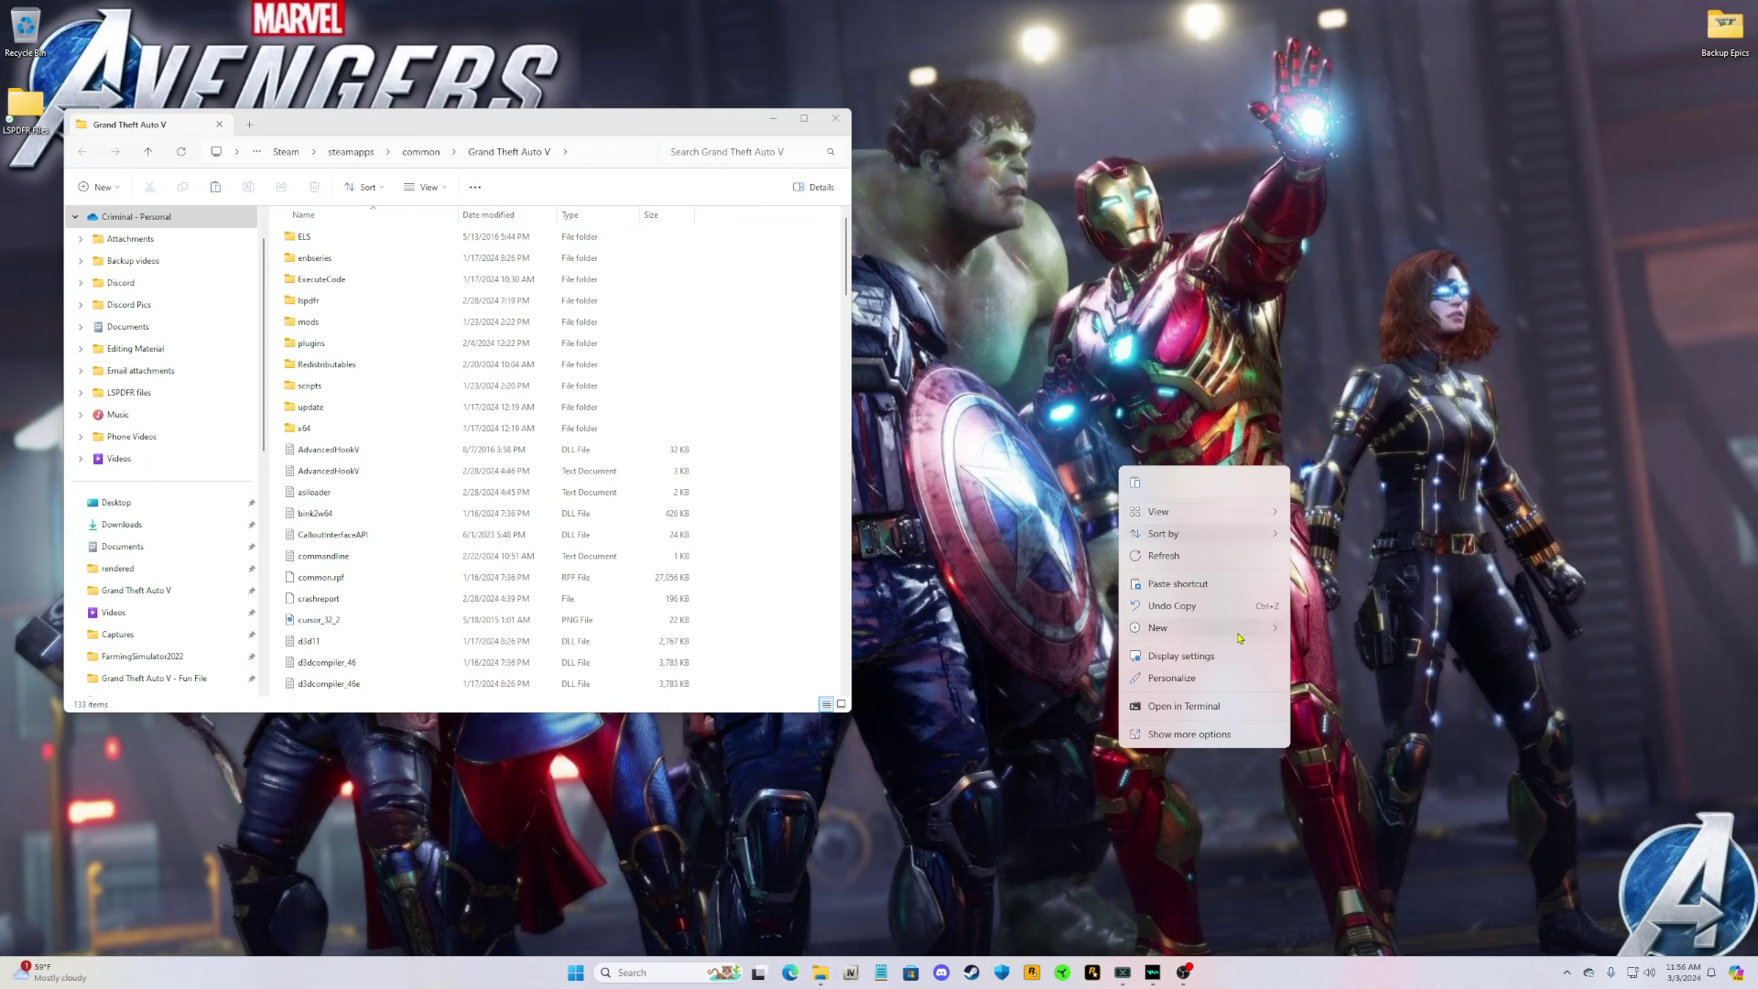
mouse_move(1218, 628)
left_click(1306, 633)
type("b")
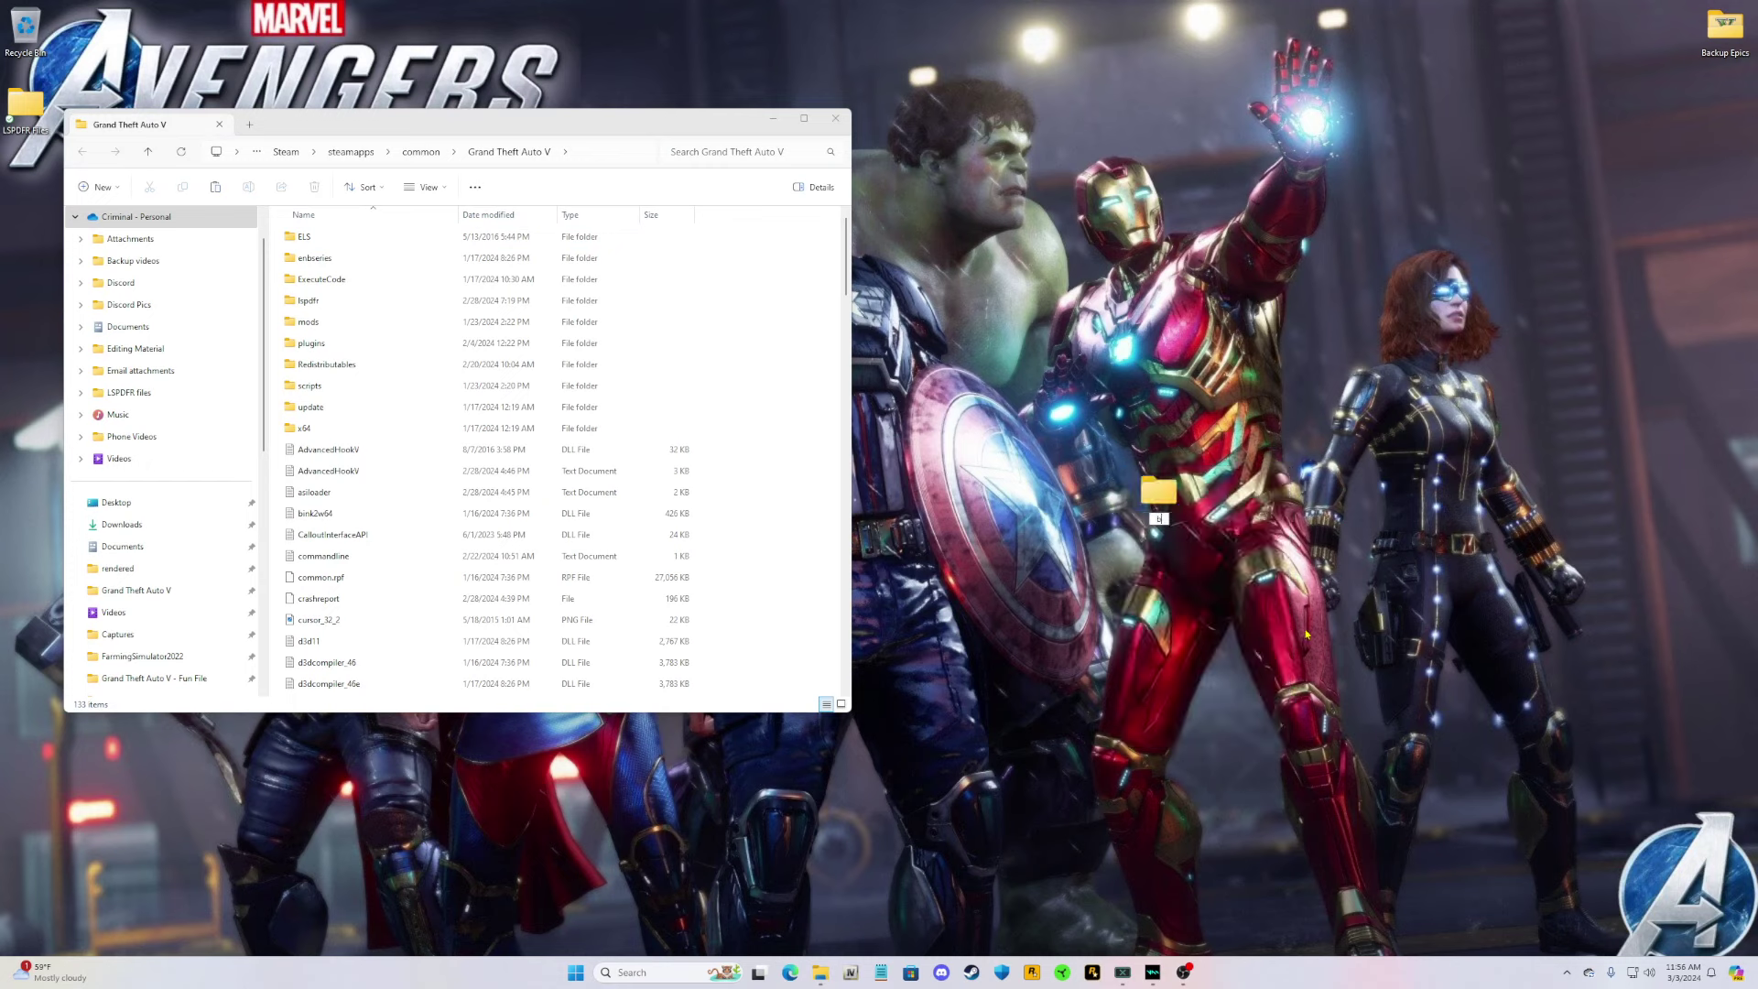
type("ackup Steam")
key("Home")
key("Delete")
type("B")
key("Return")
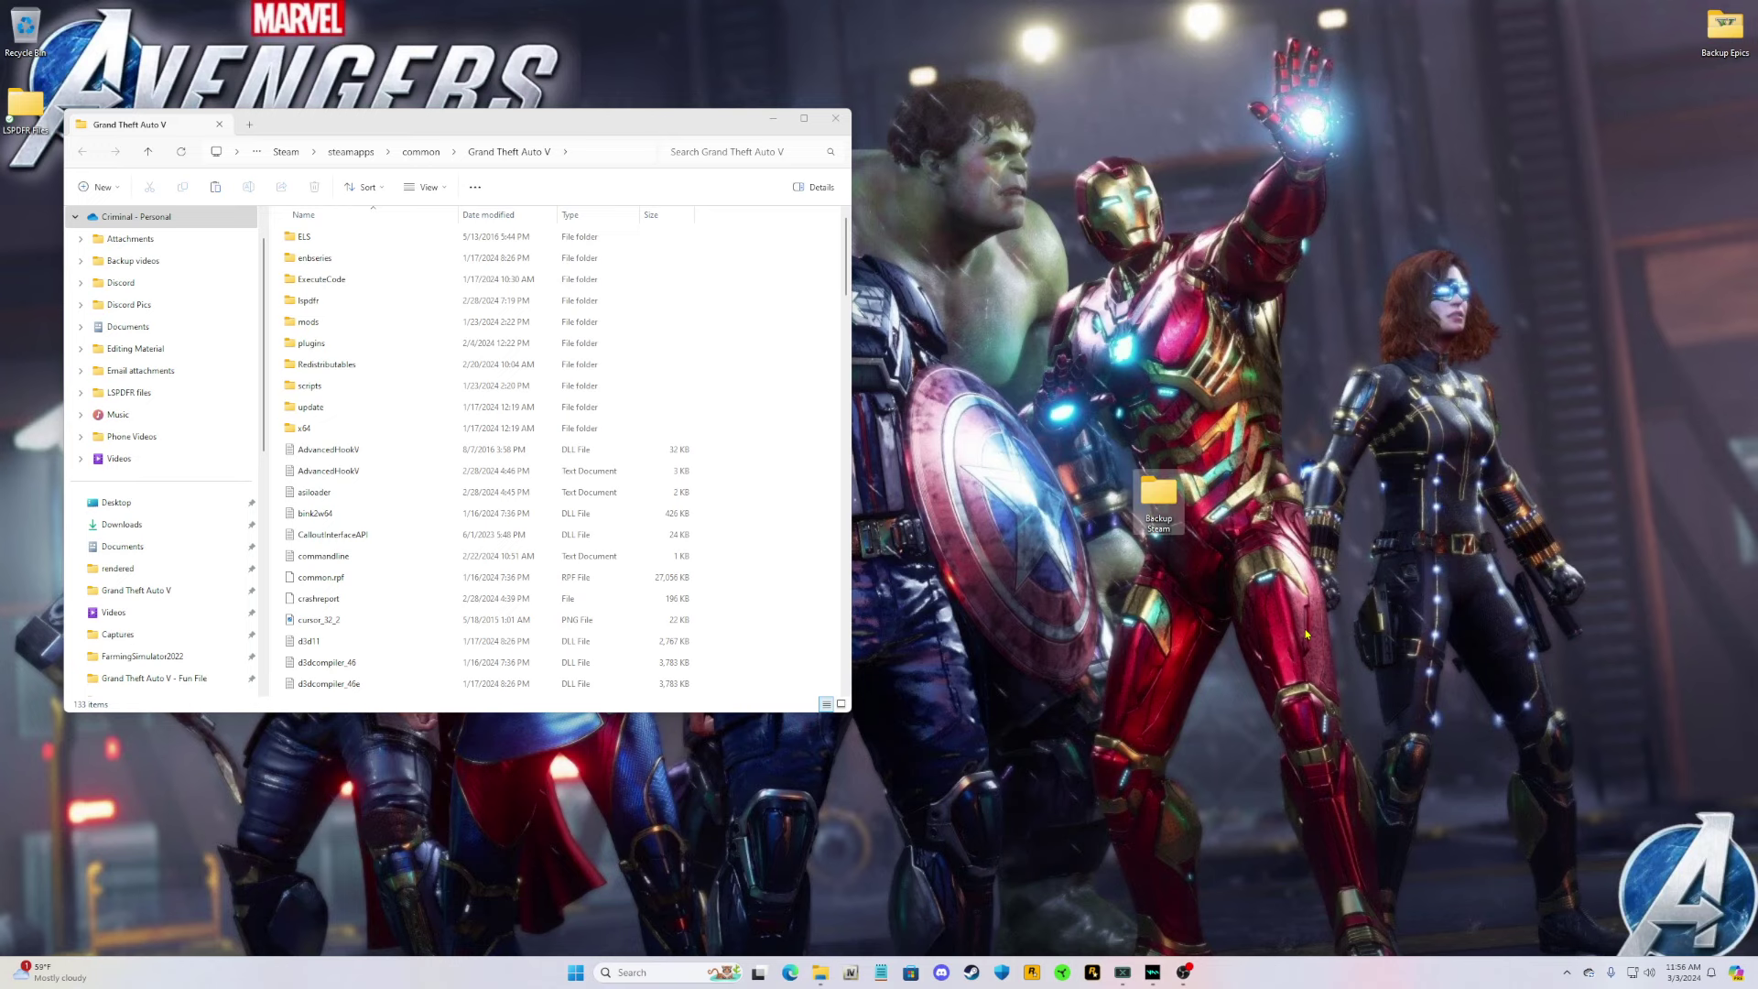
double_click(1159, 499)
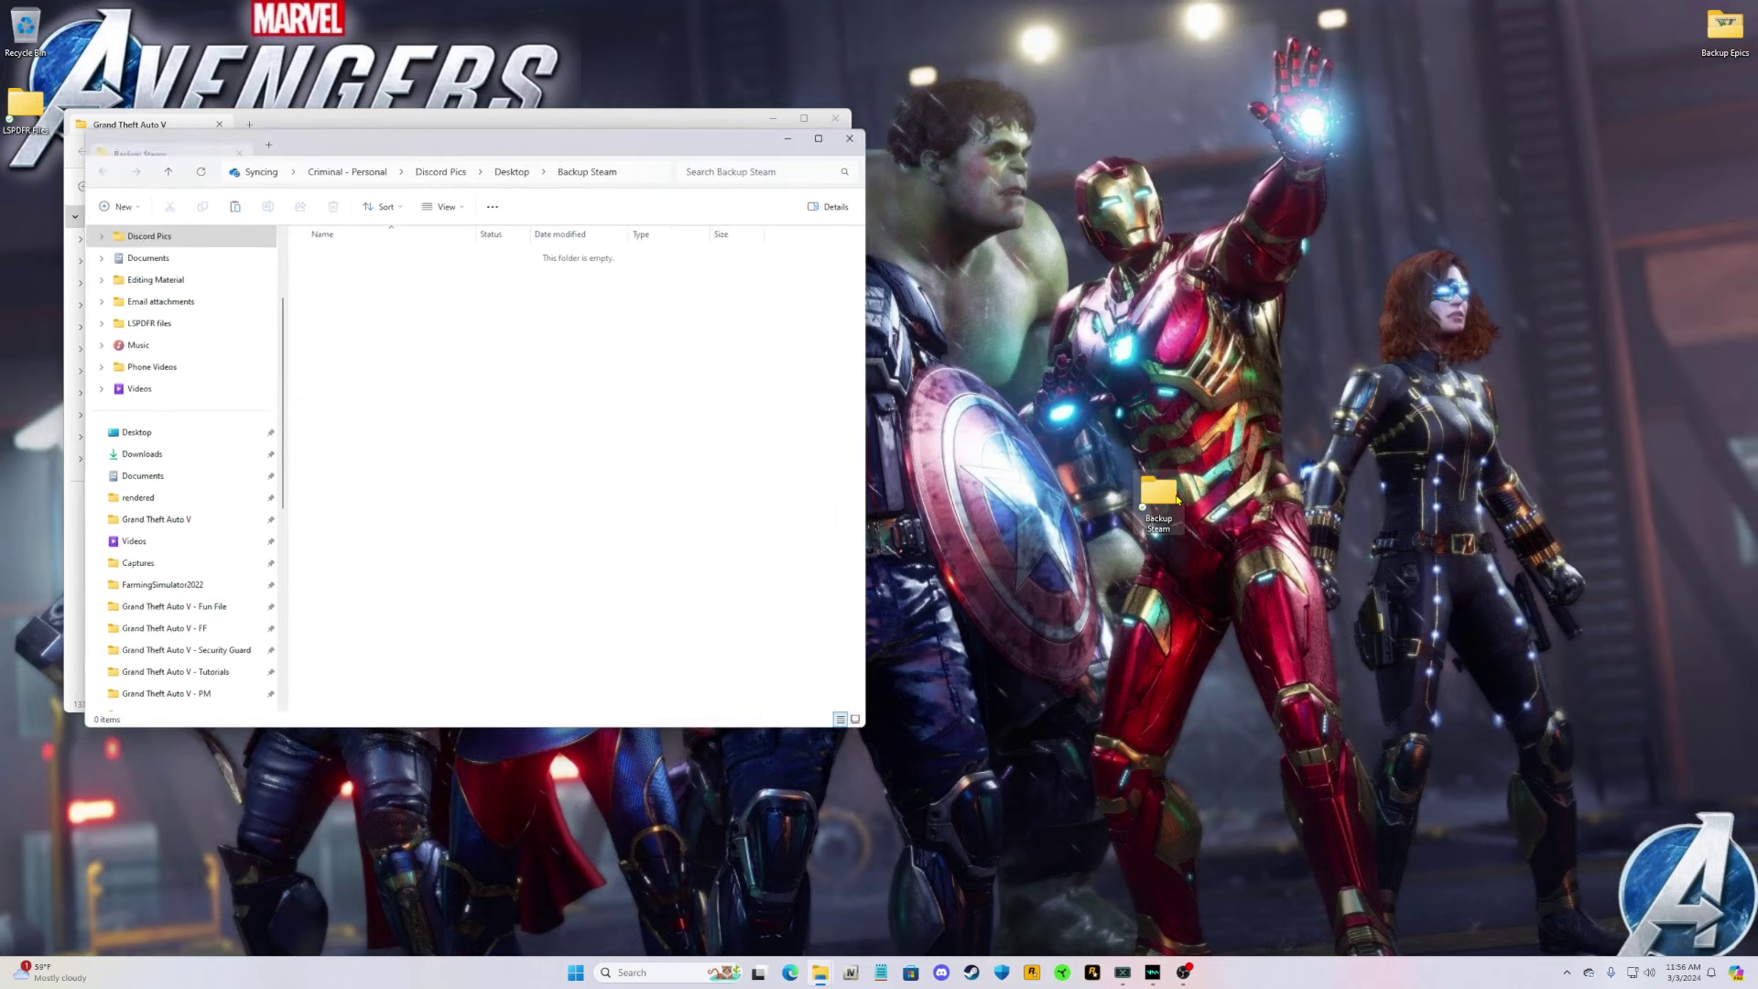
Place Backup Steam beside the game folder and select GTA5, GTAVLanguageSelect, GTAVLauncher and PlayGTAV.
left_click_drag(559, 141, 1414, 135)
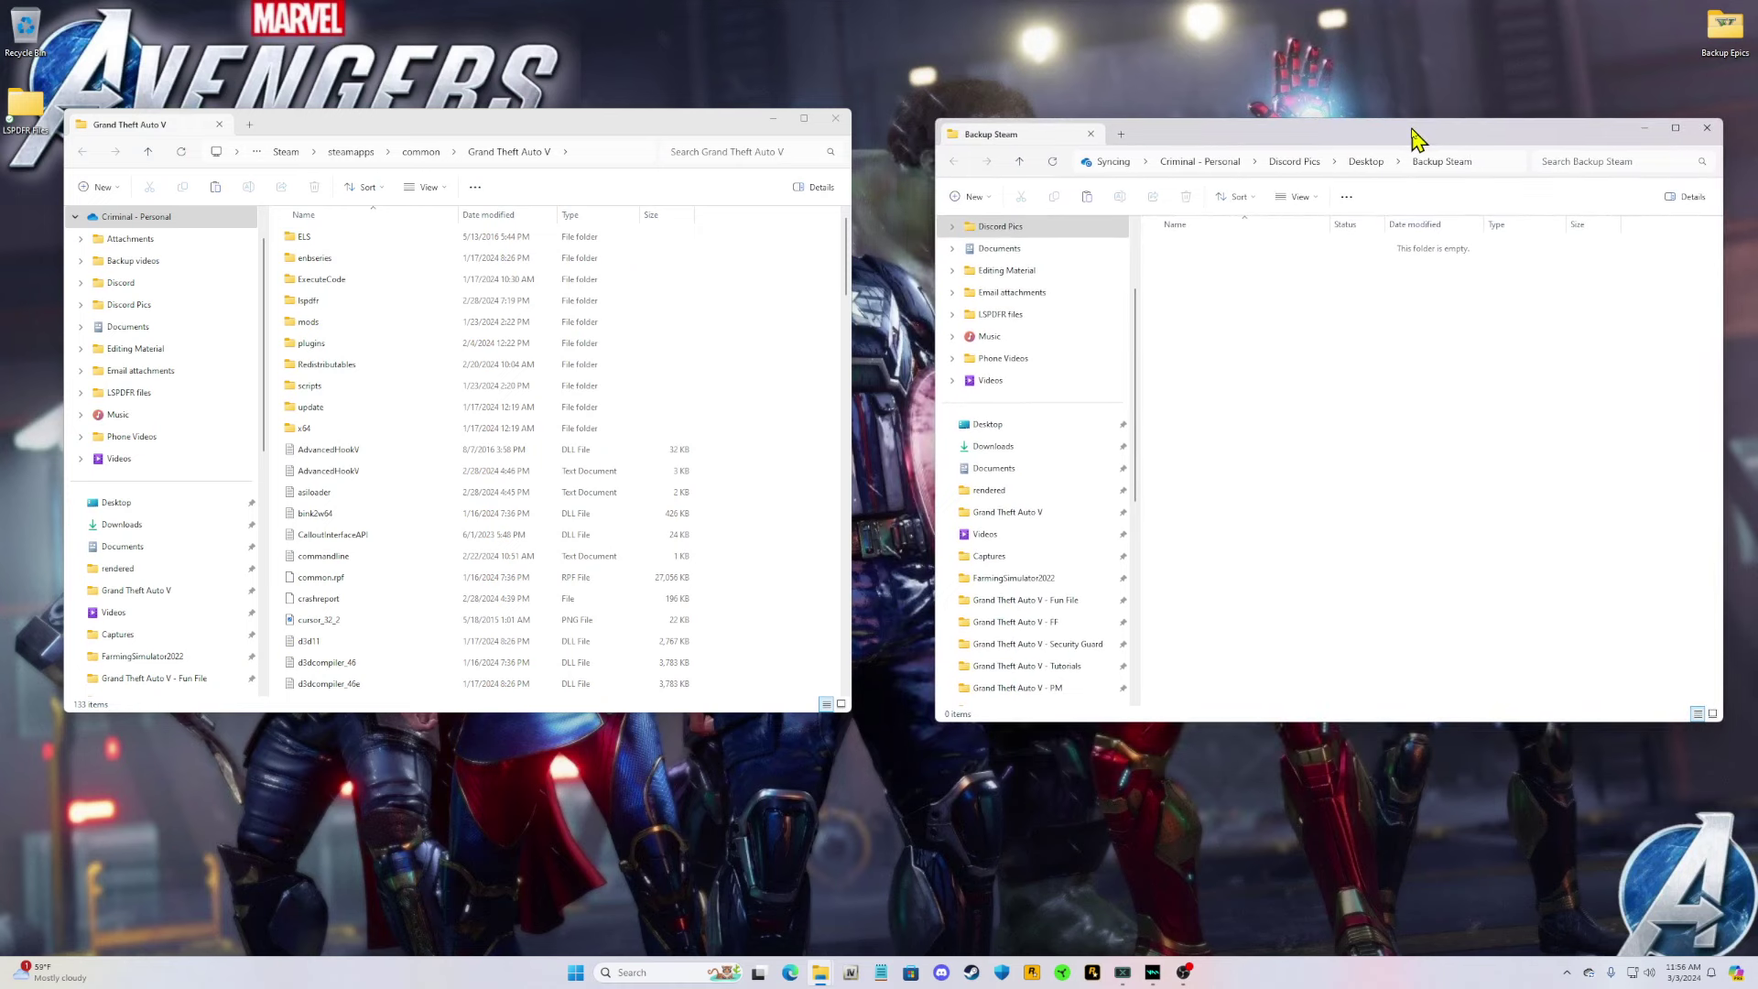
left_click(781, 317)
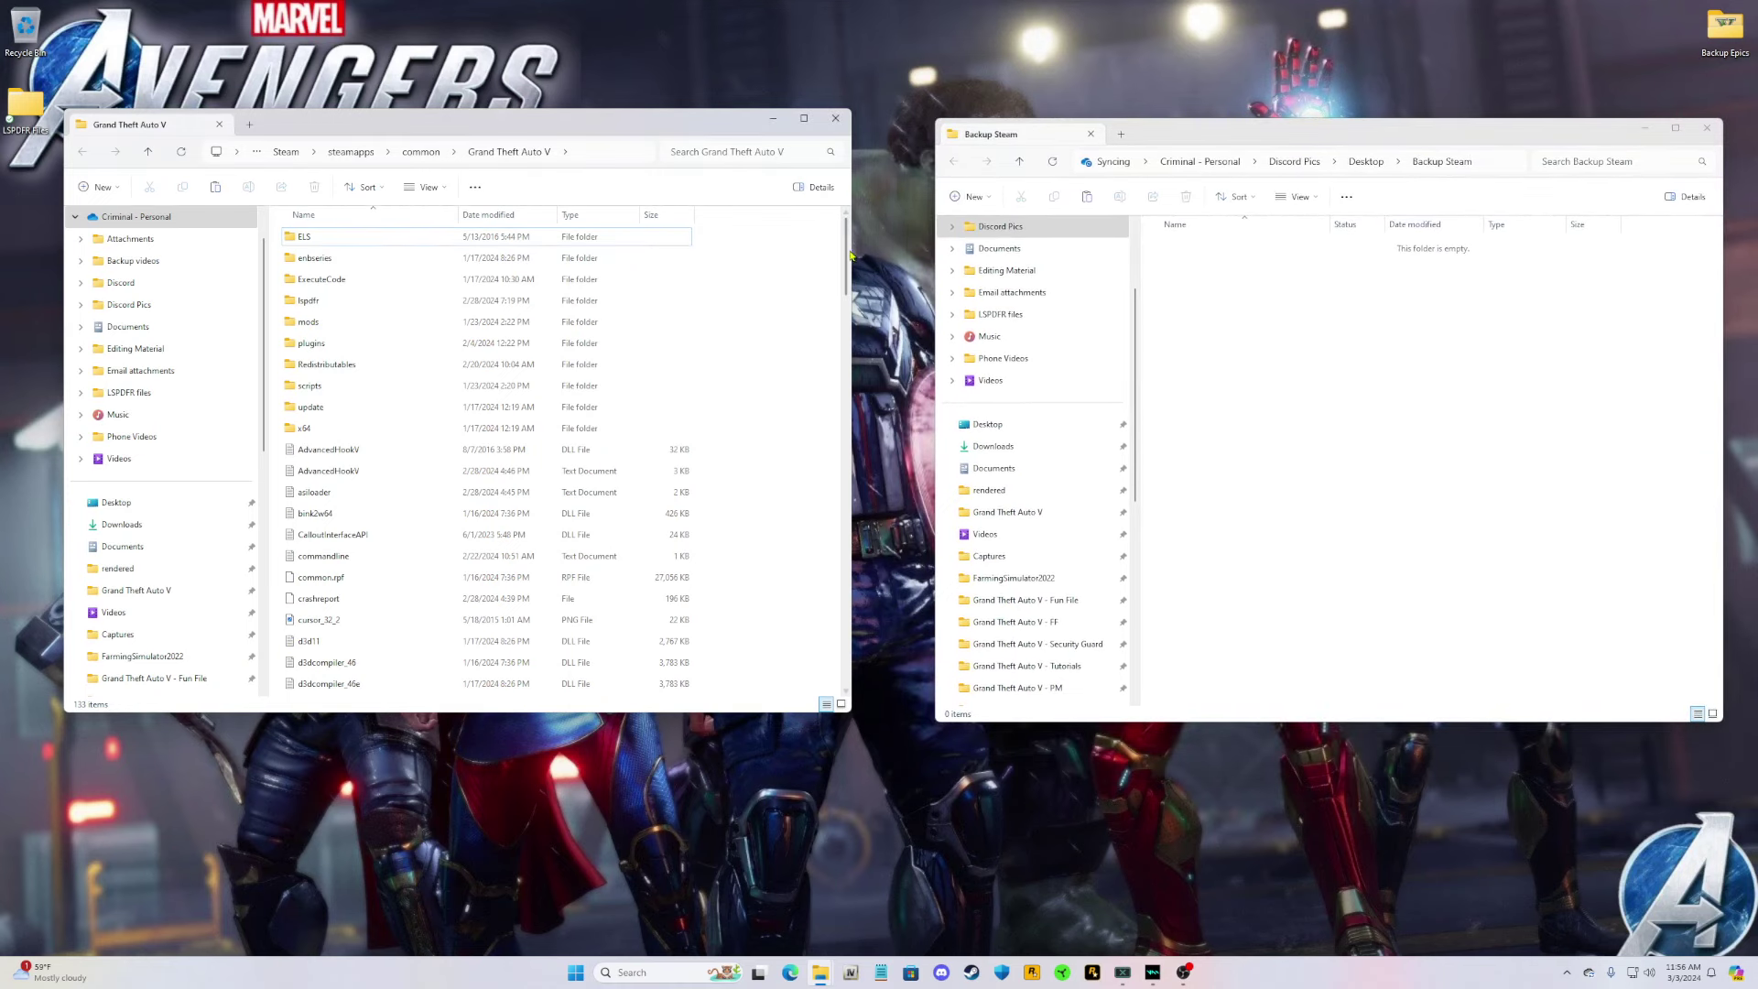
left_click_drag(841, 255, 853, 379)
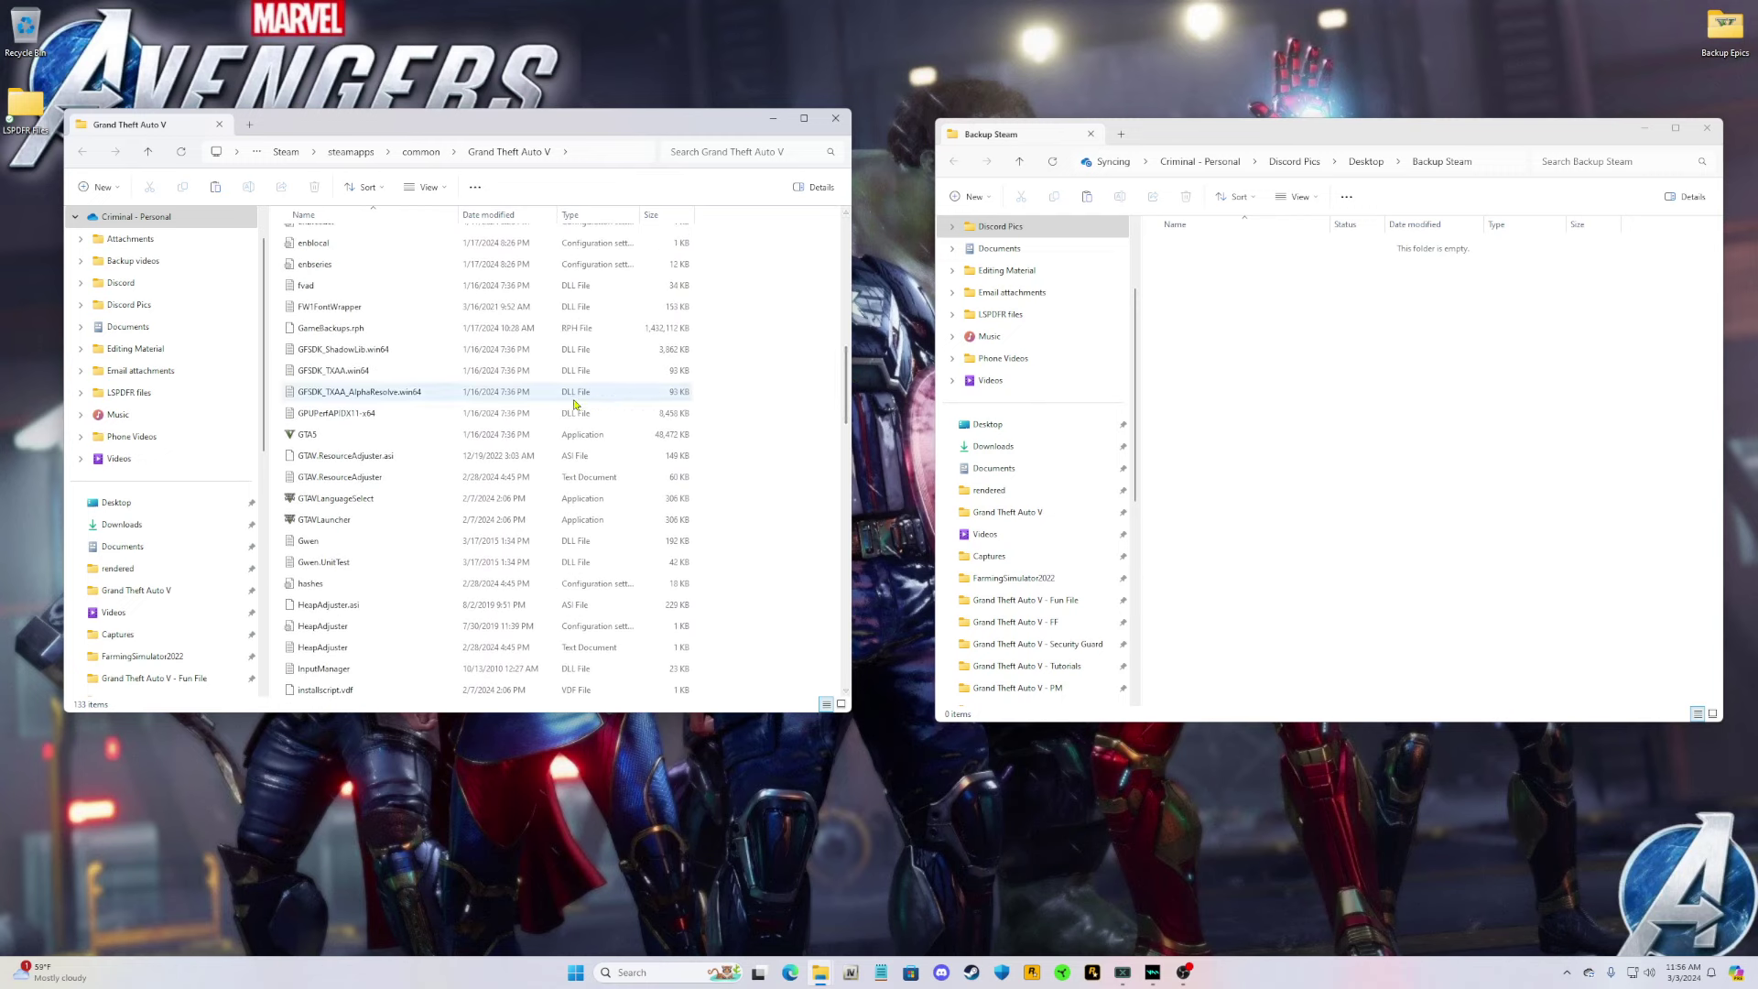
left_click(378, 438)
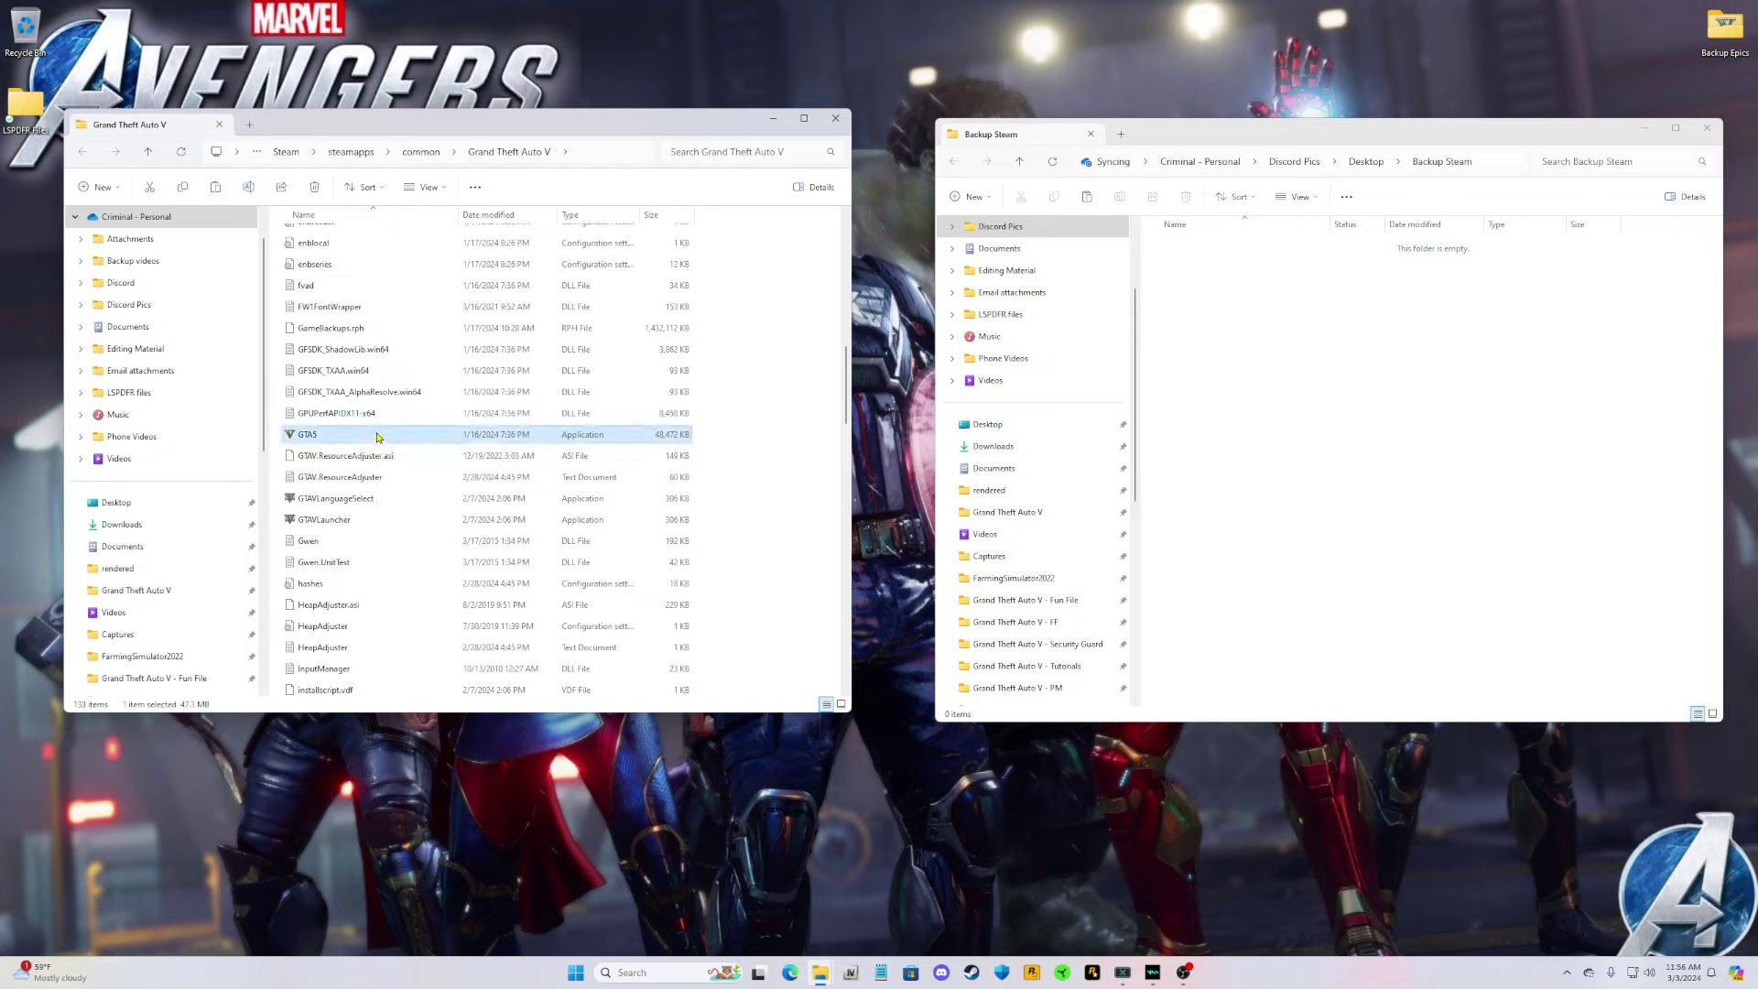
left_click(362, 500, "ctrl")
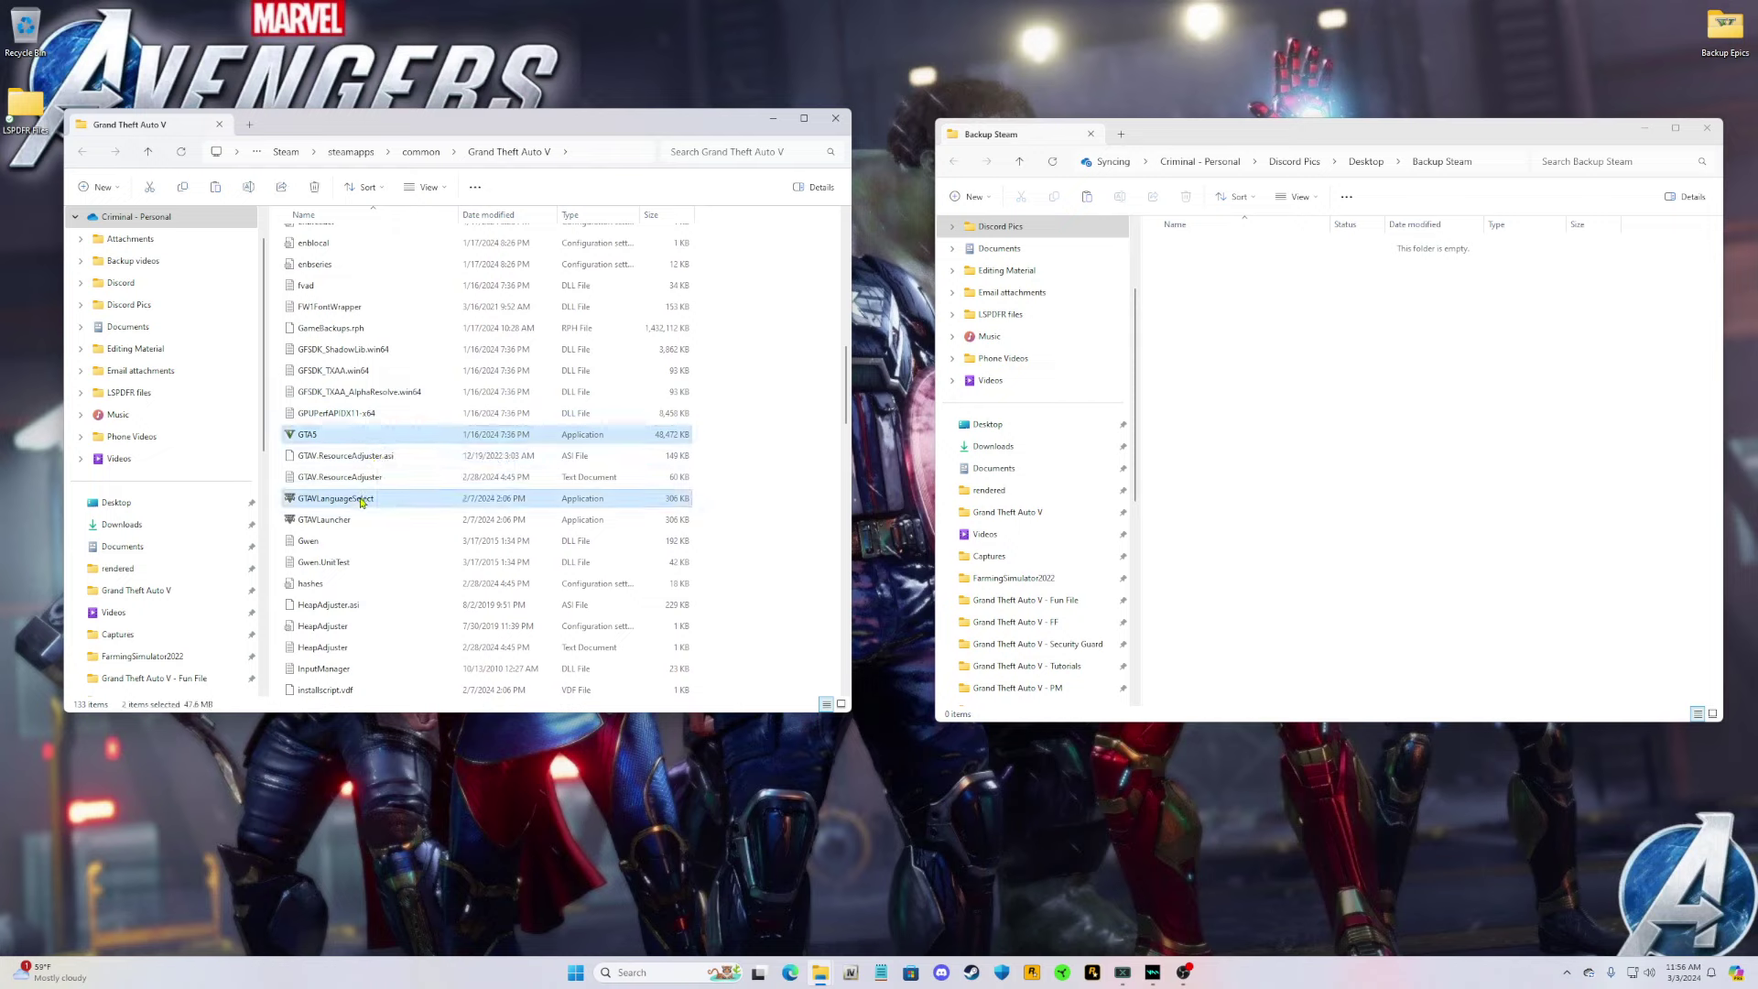
left_click(352, 520, "ctrl")
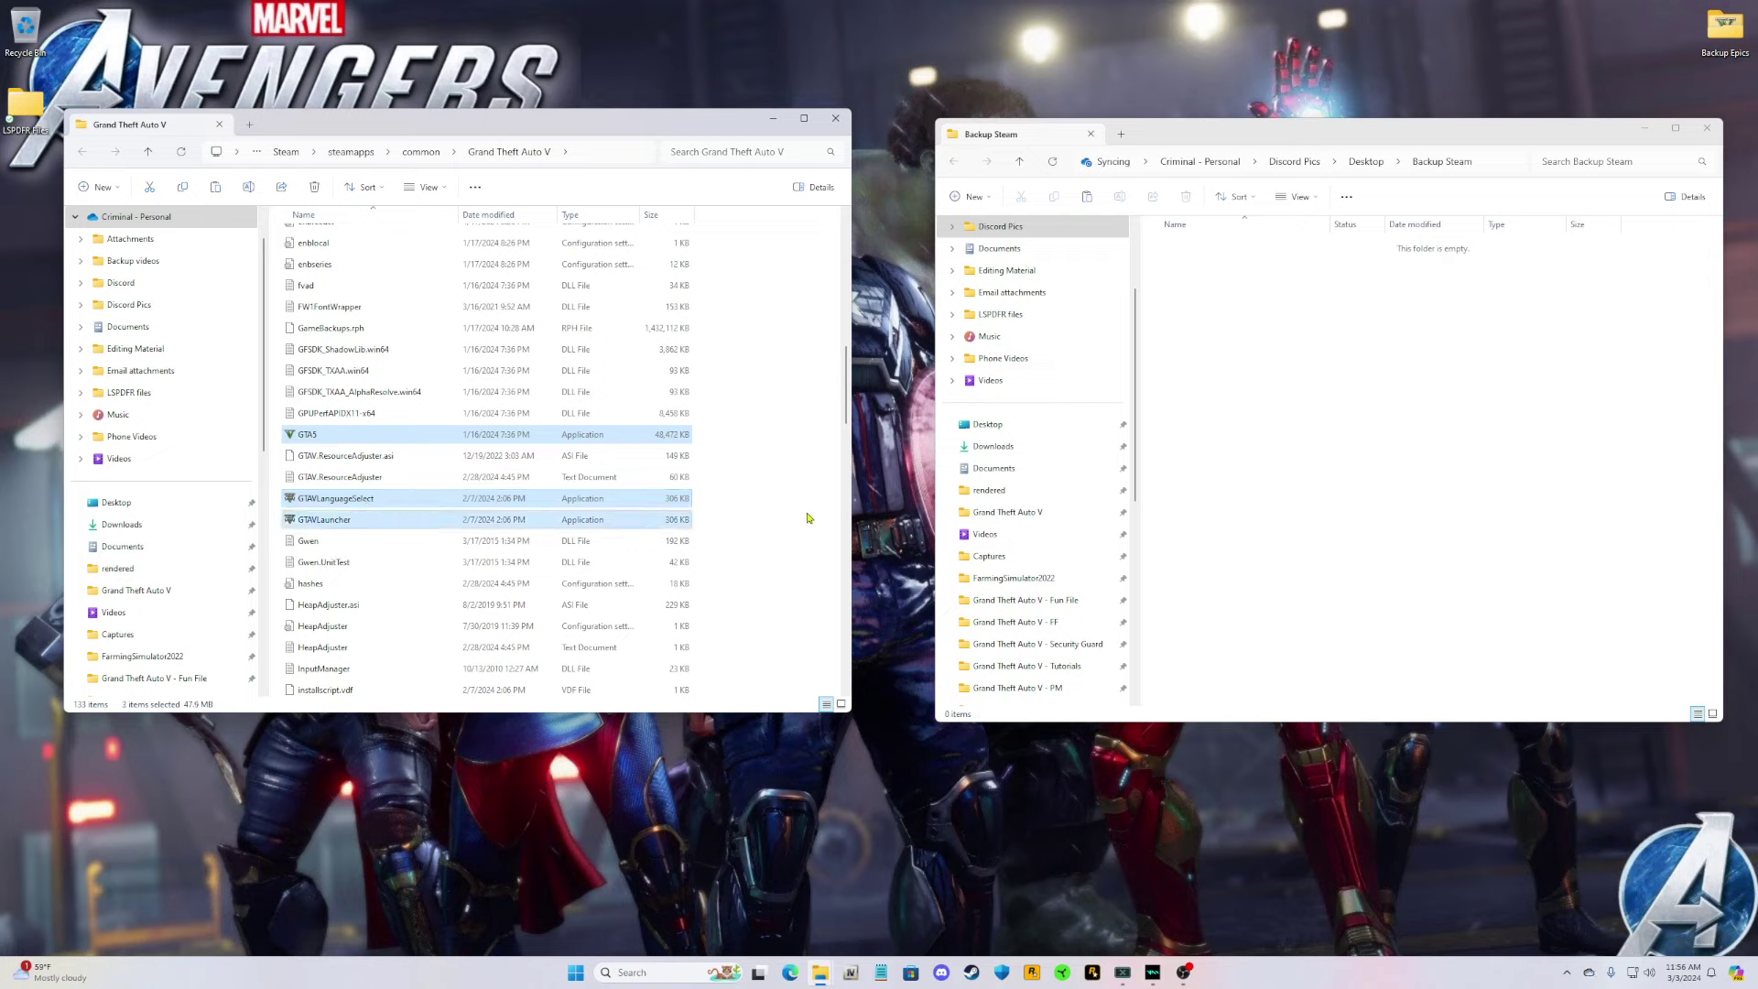
scroll(806, 518, "down", 7)
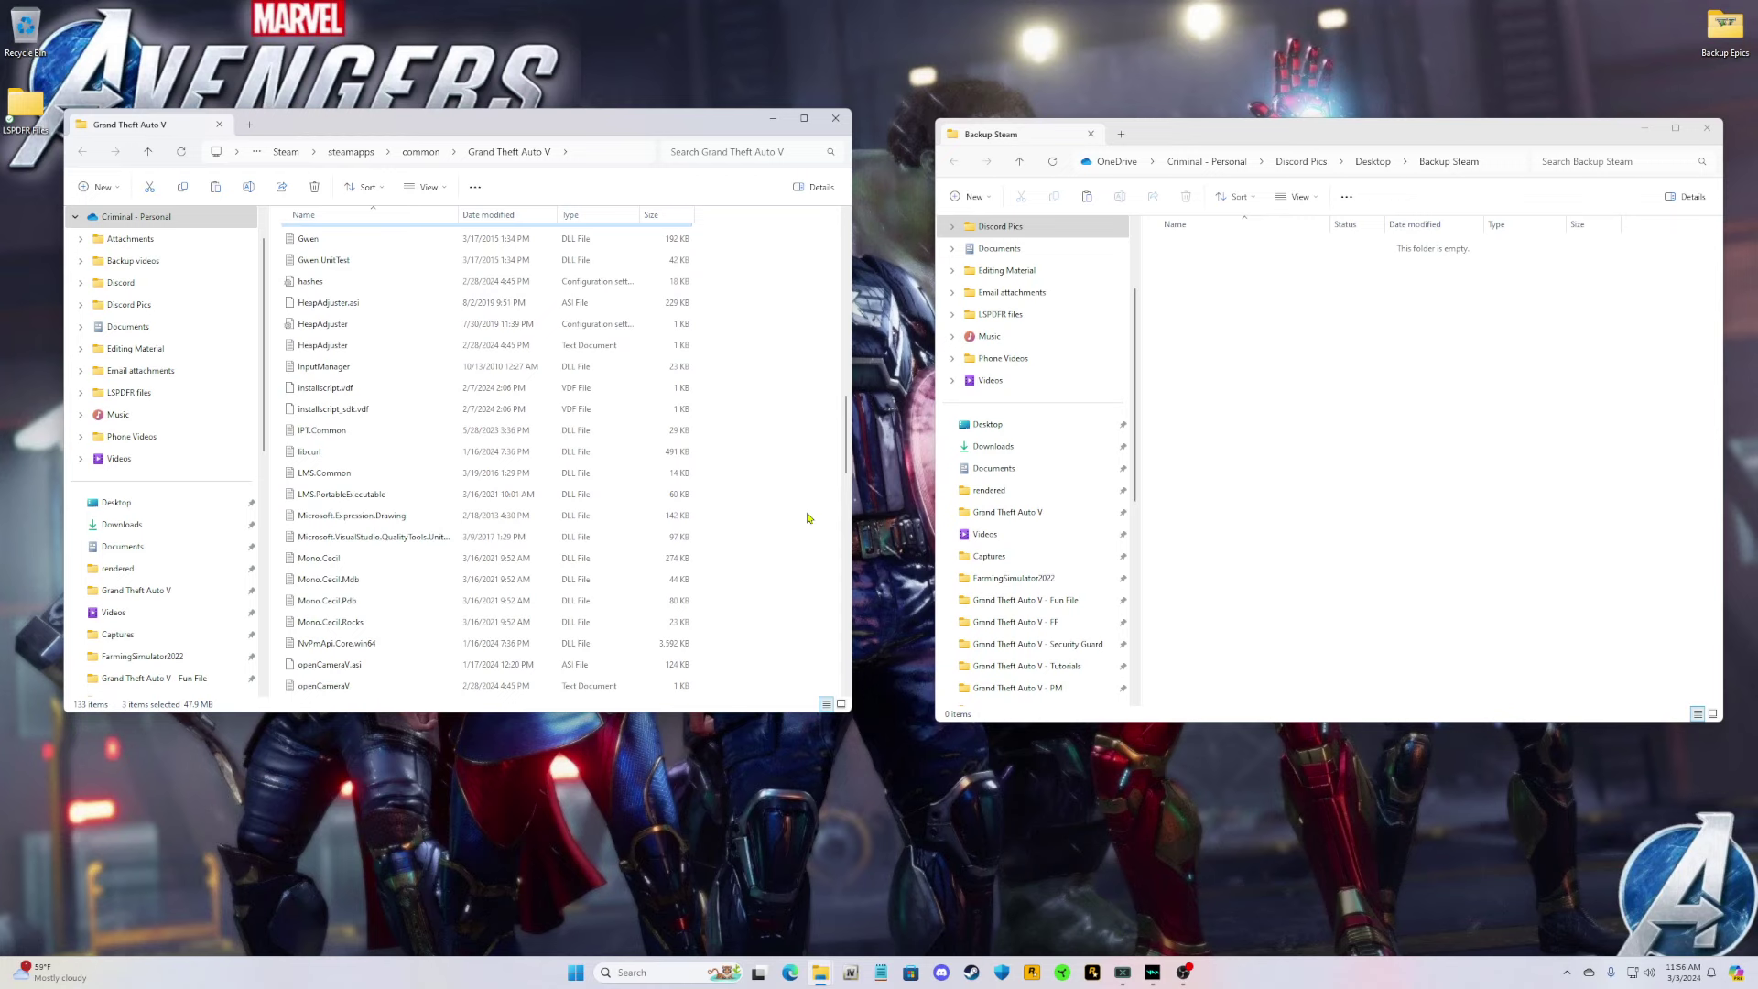
scroll(806, 518, "down", 3)
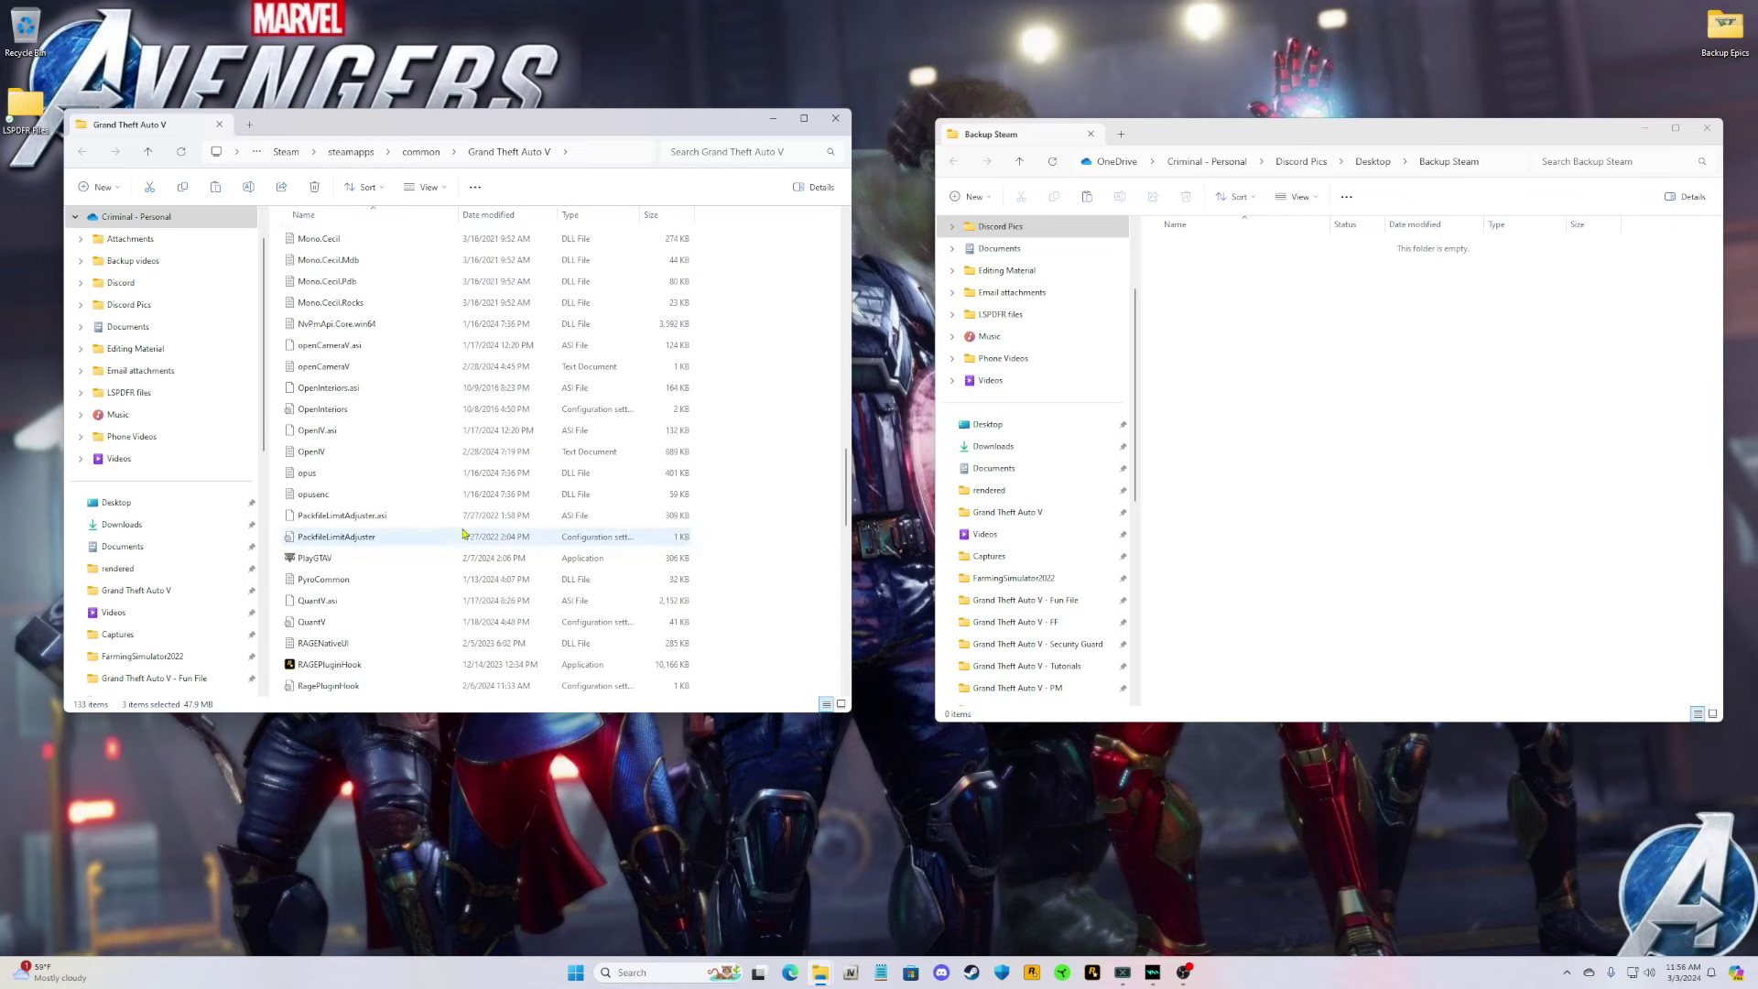
left_click(369, 559)
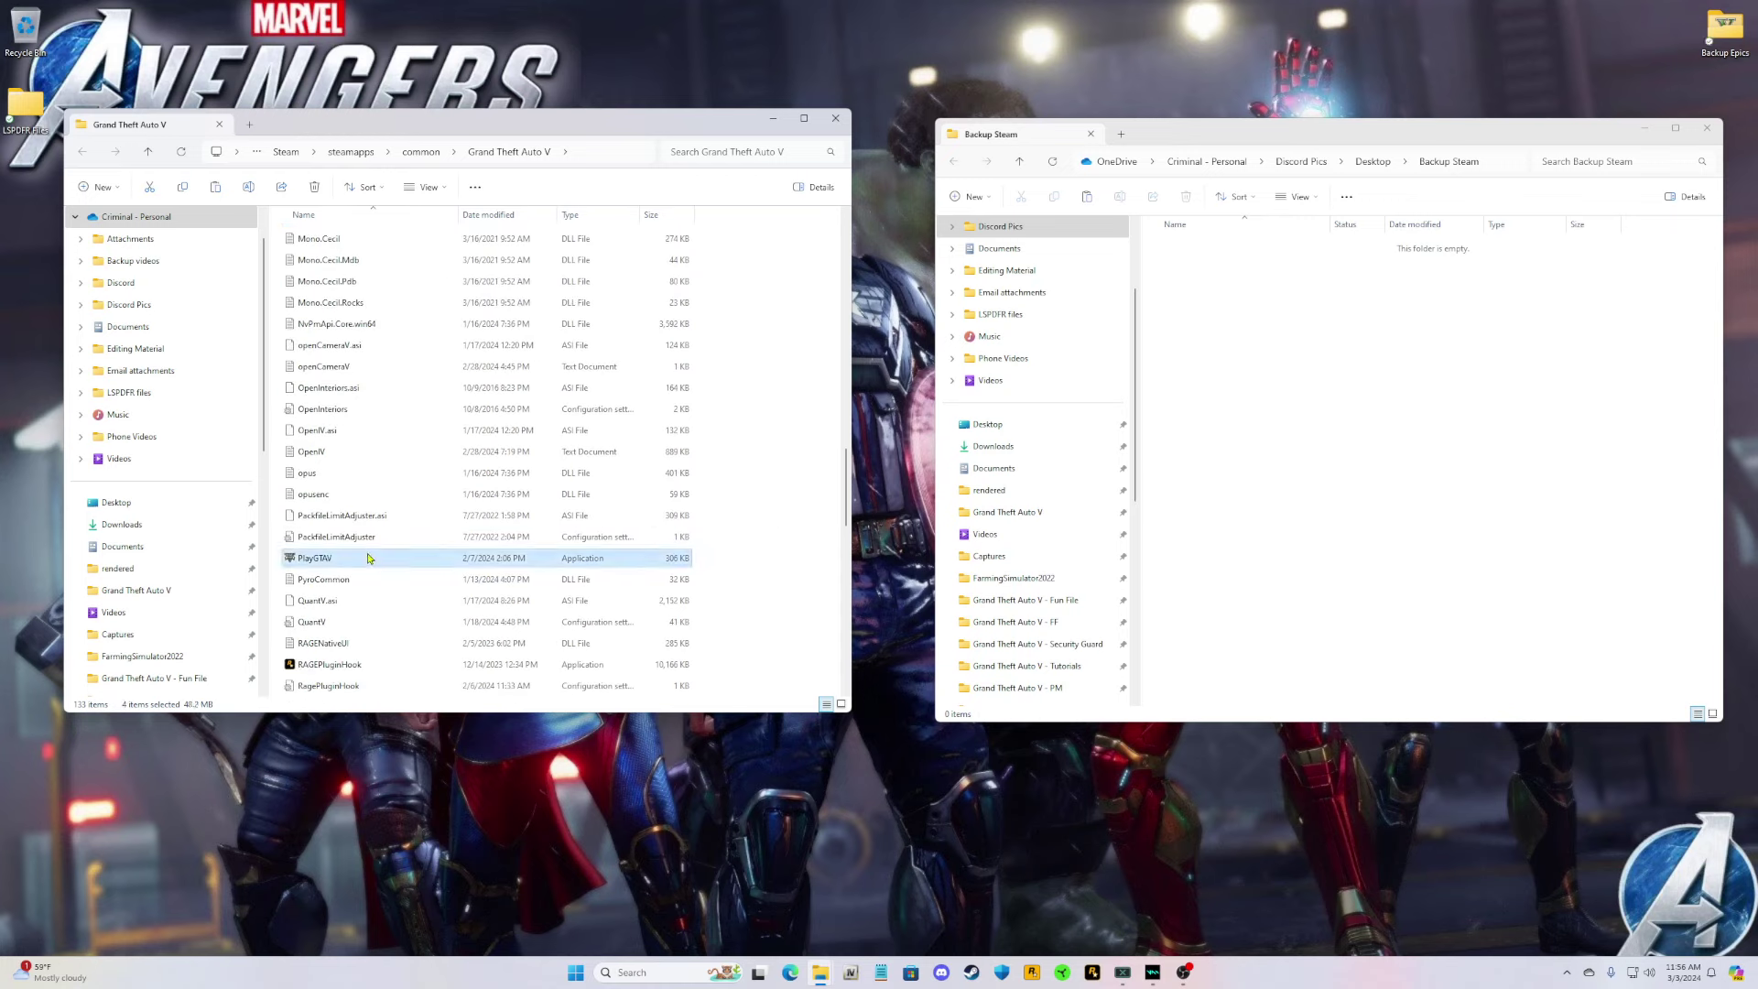
Copy the four executables into Backup Steam, refresh it, and close its window.
right_click(369, 558)
left_click(409, 572)
left_click(1431, 432)
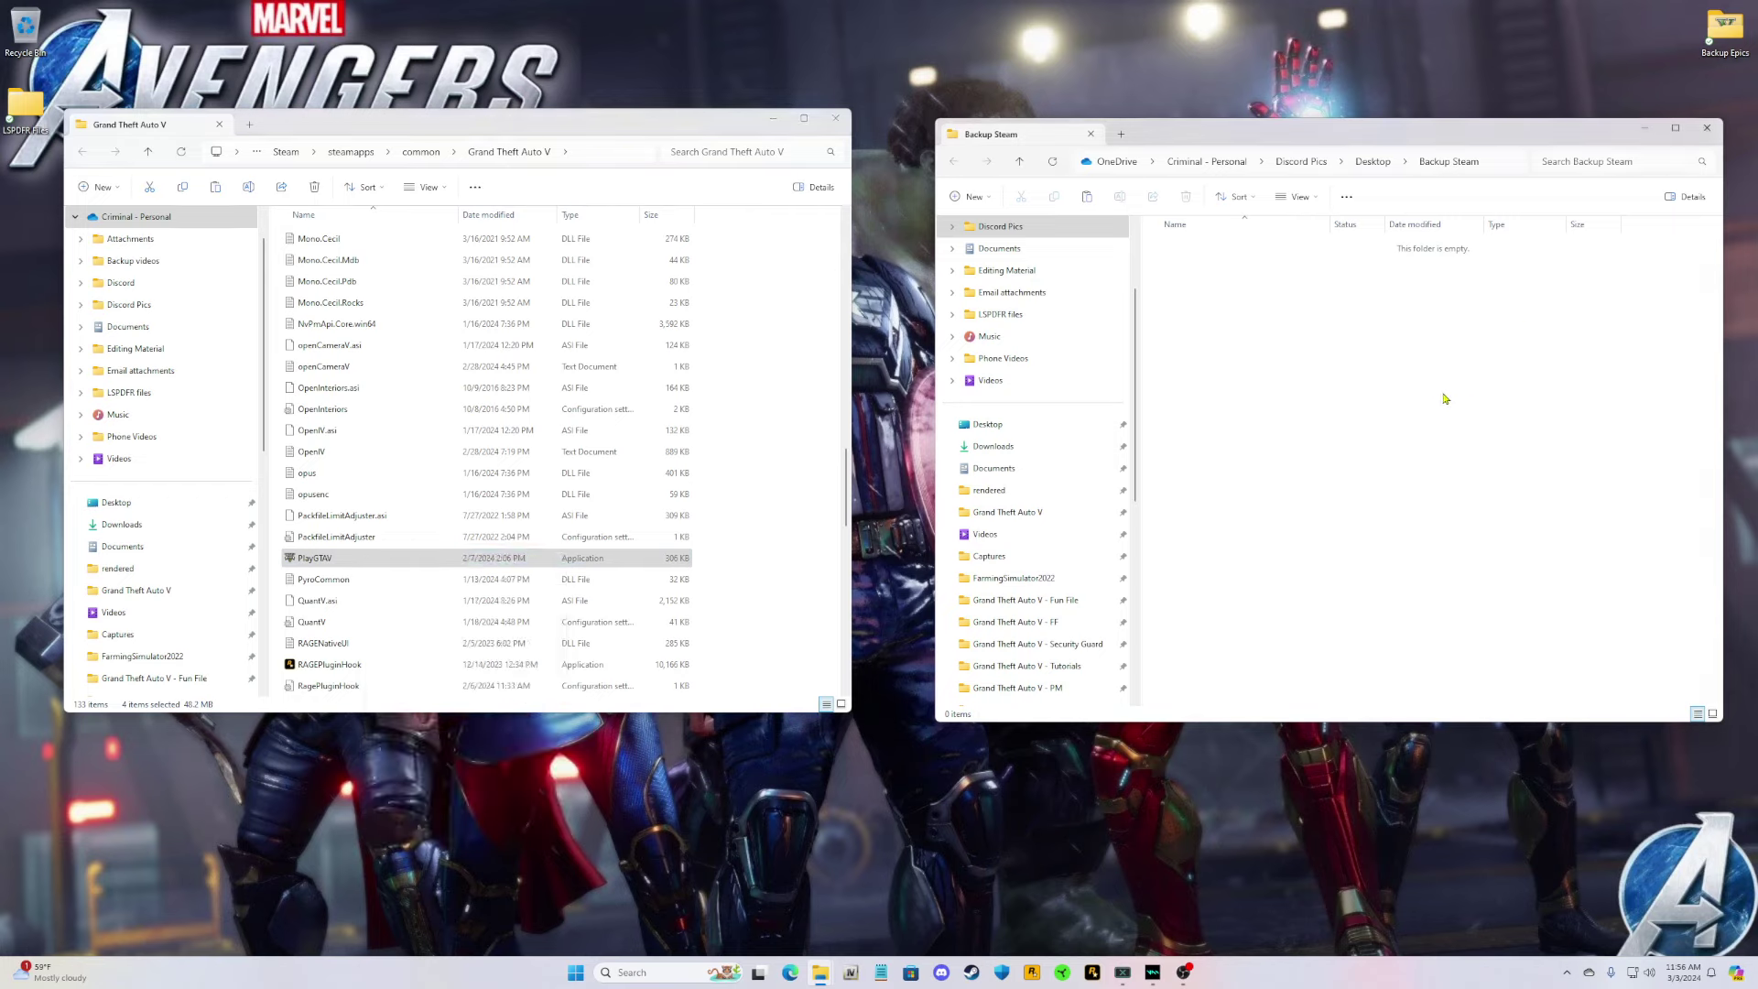
right_click(1412, 409)
key("ctrl+v")
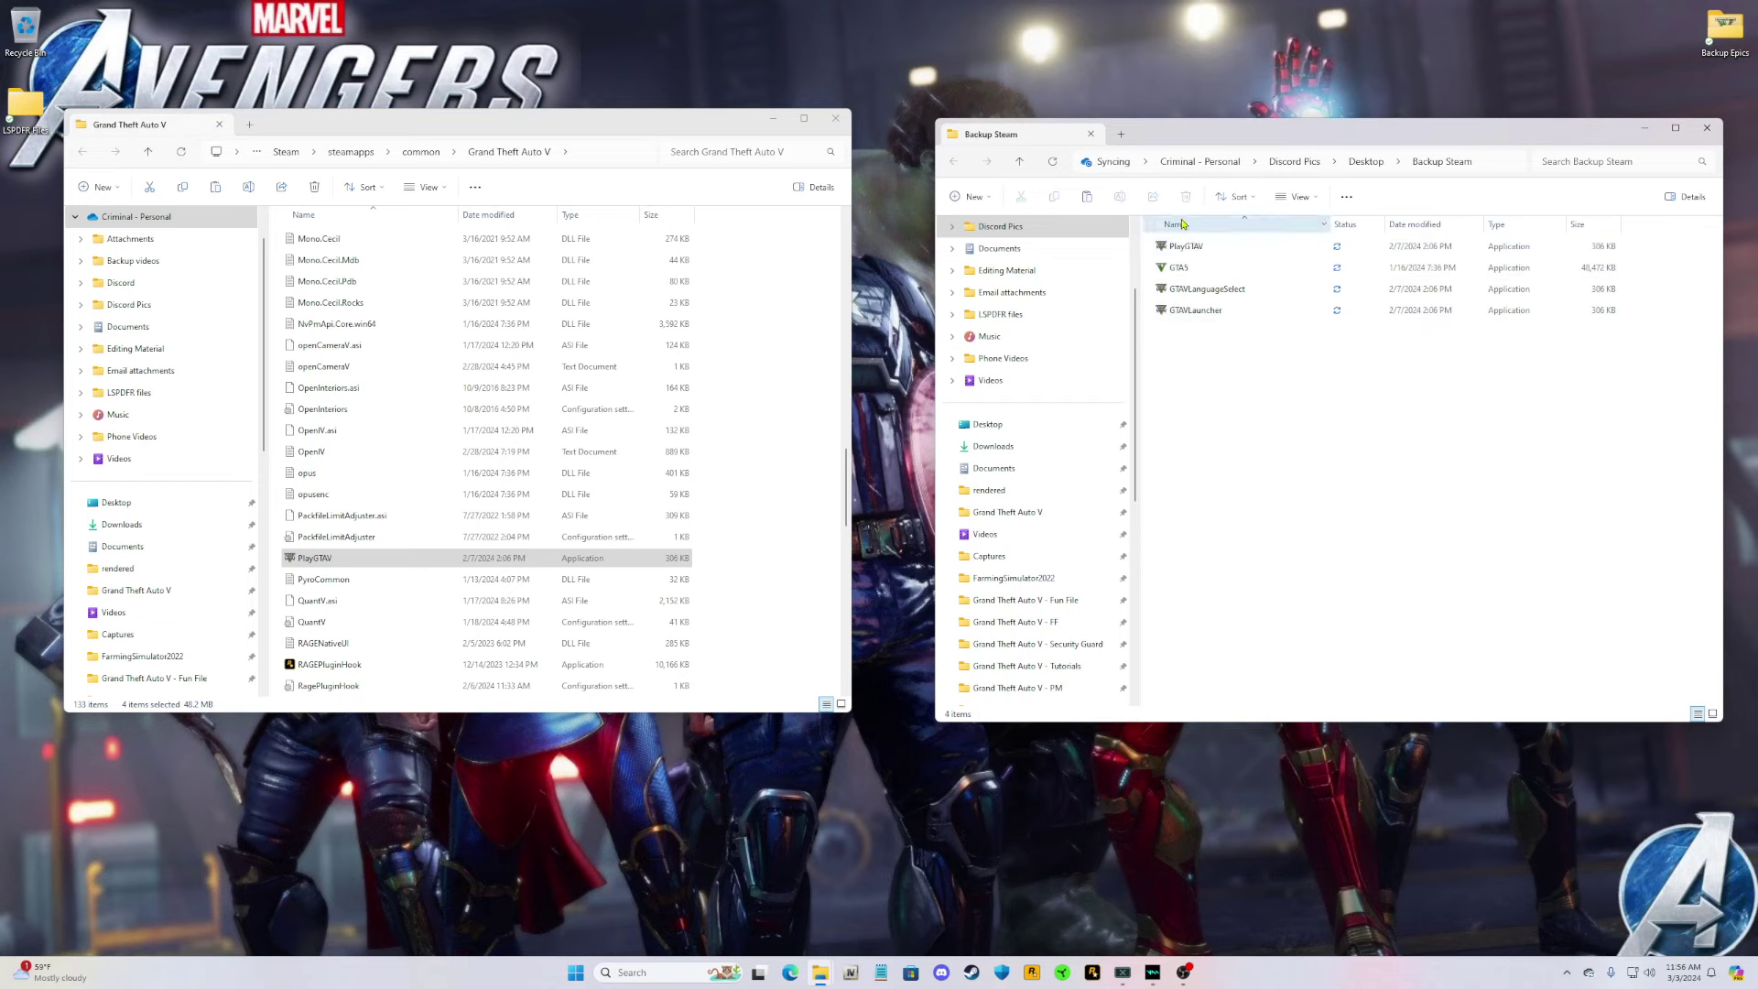
left_click(1054, 163)
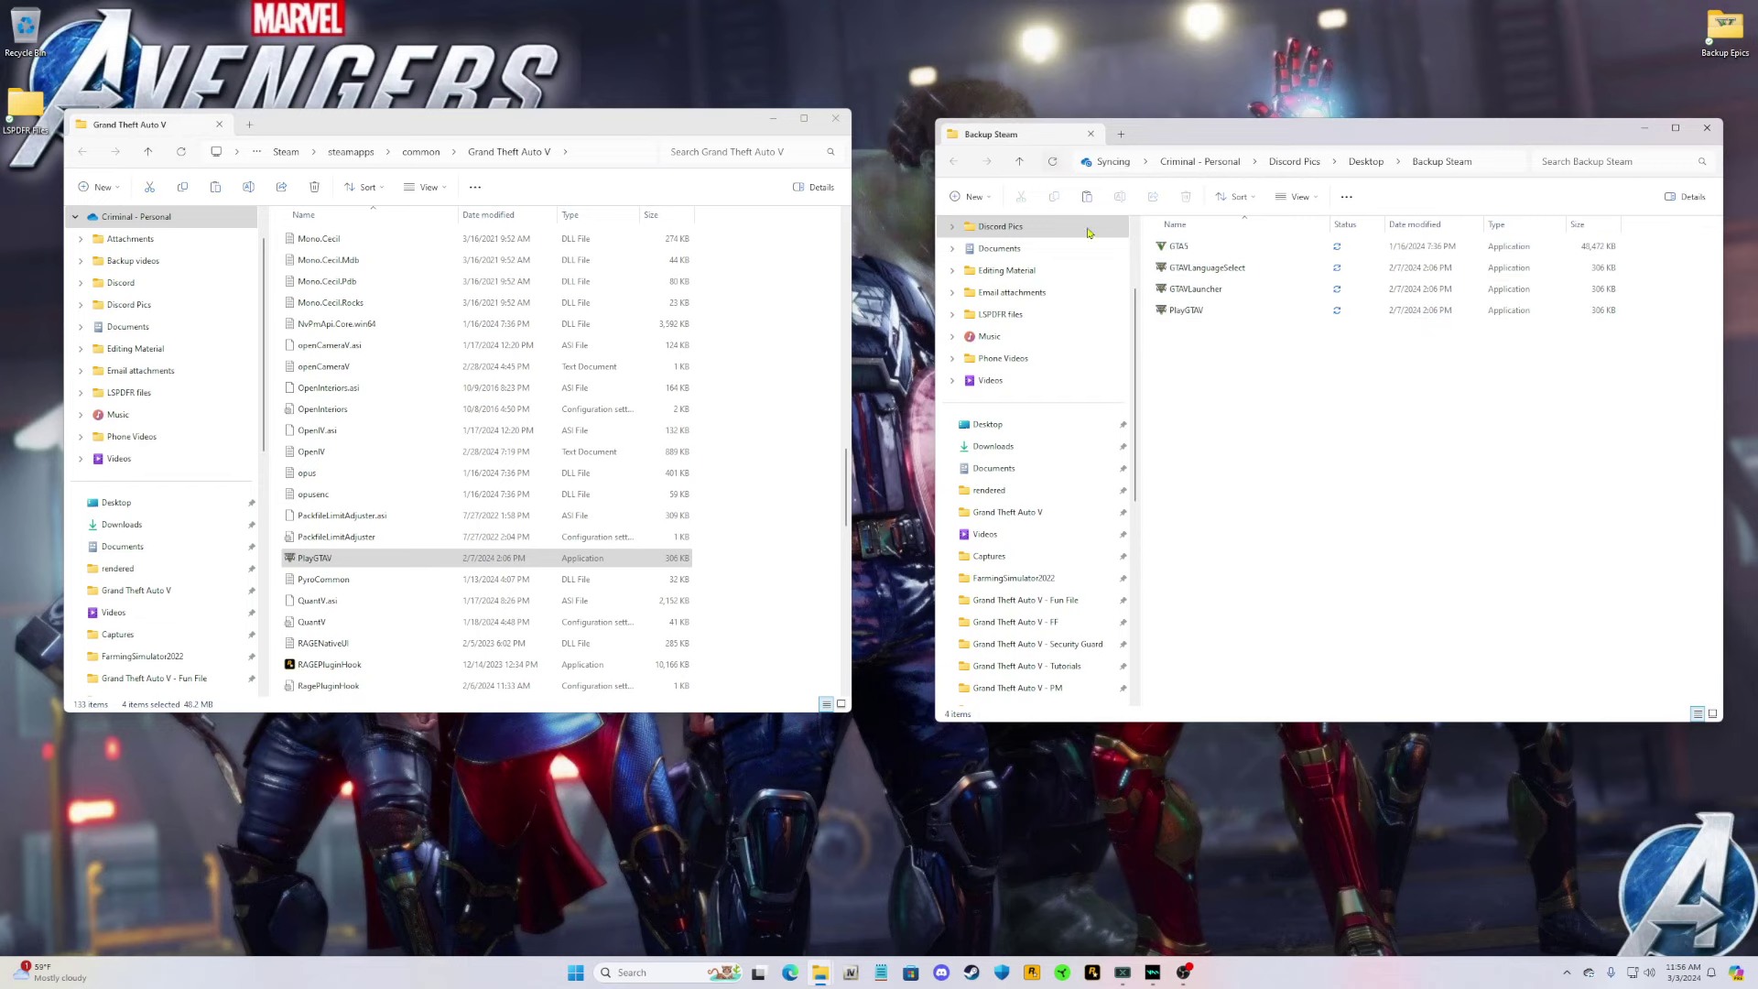
left_click(1707, 127)
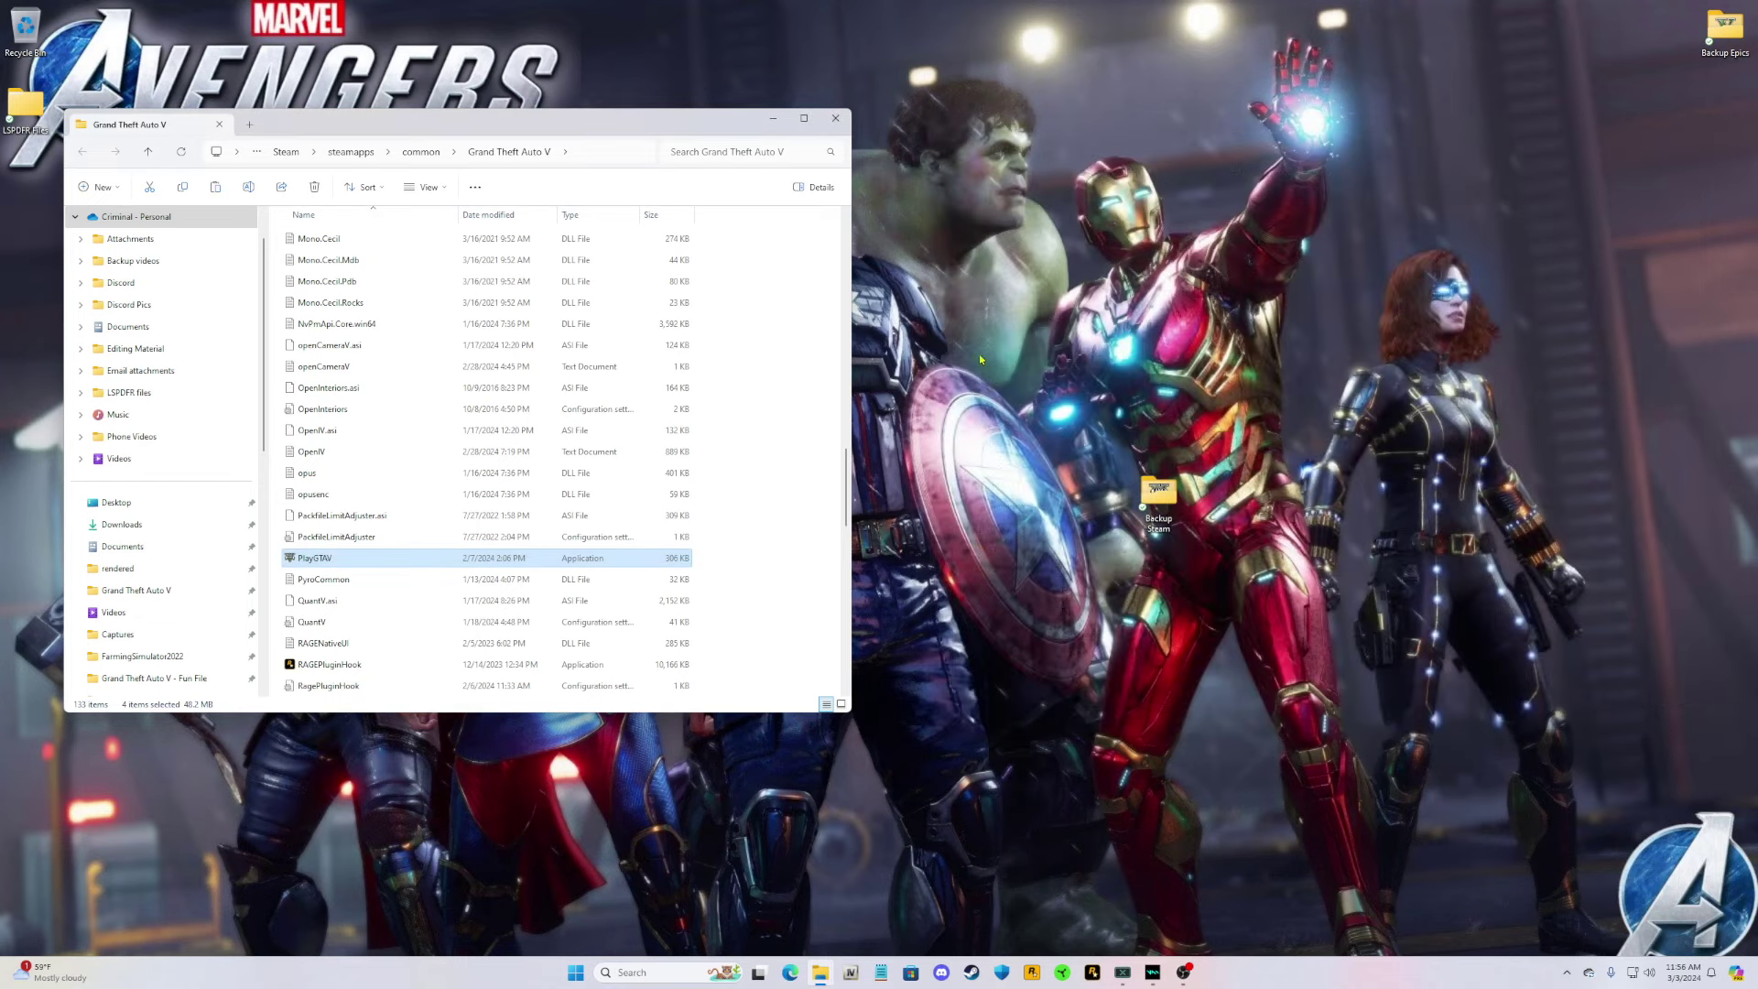
Close the Grand Theft Auto V folder window and launch RAGE Plugin Hook.
left_click(834, 123)
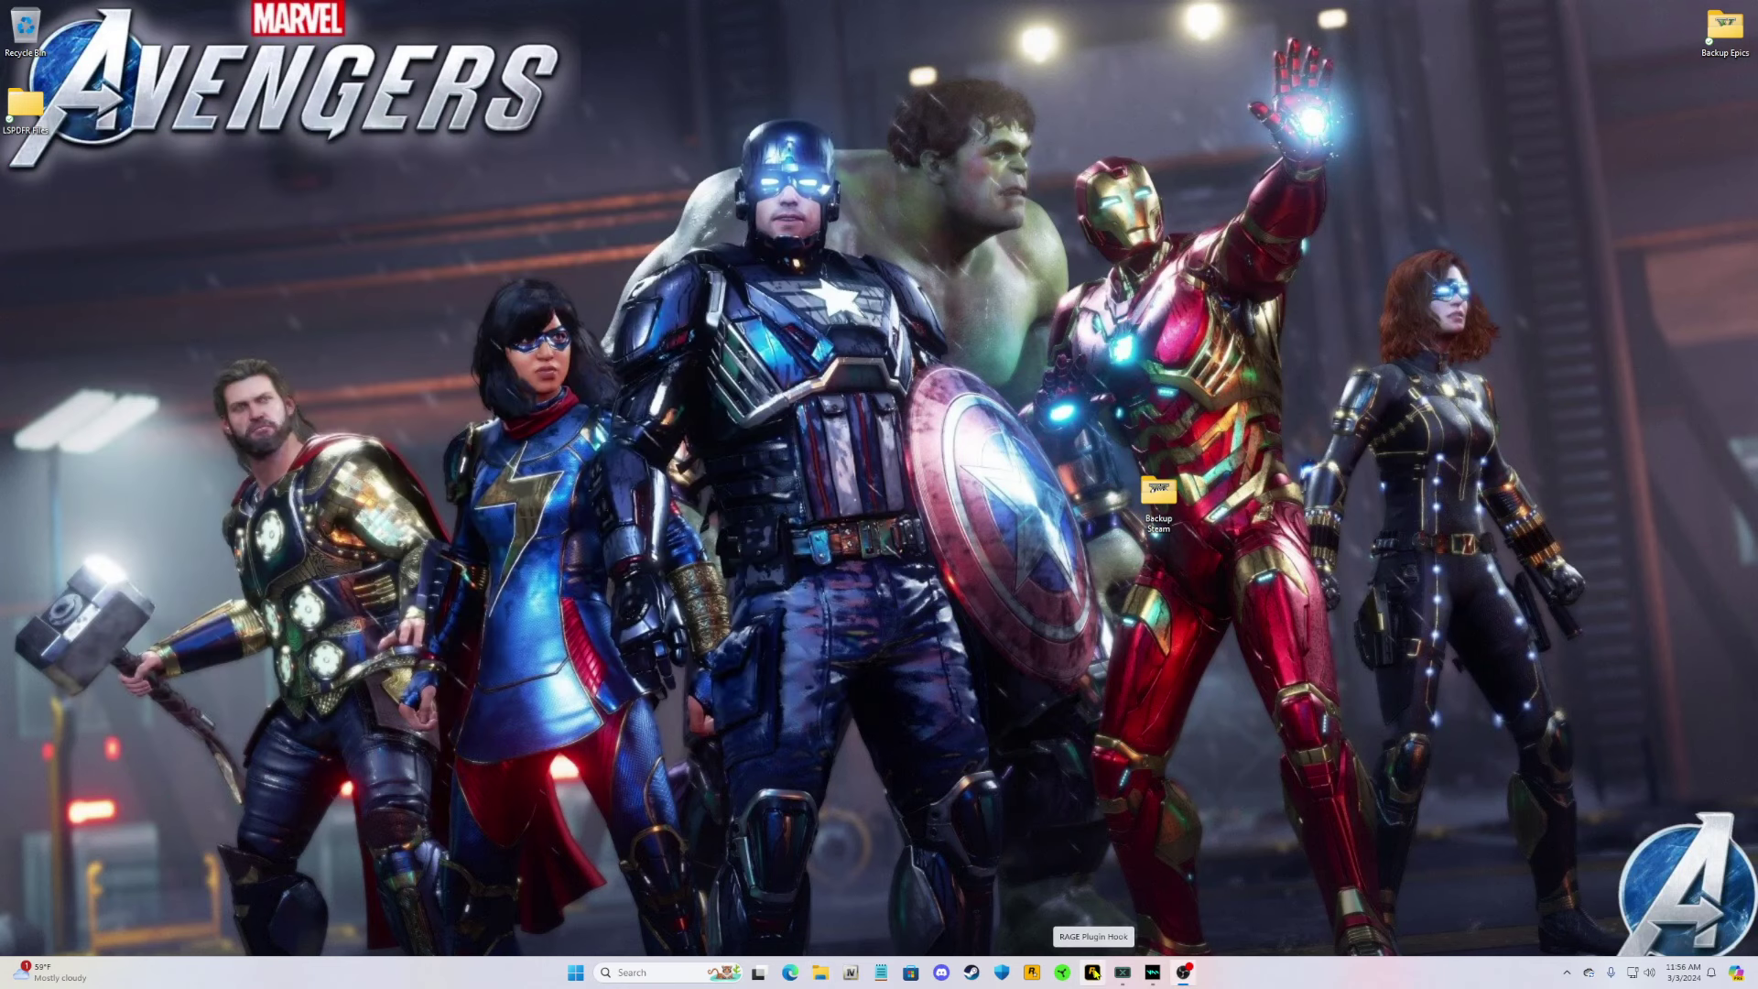
left_click(1094, 972)
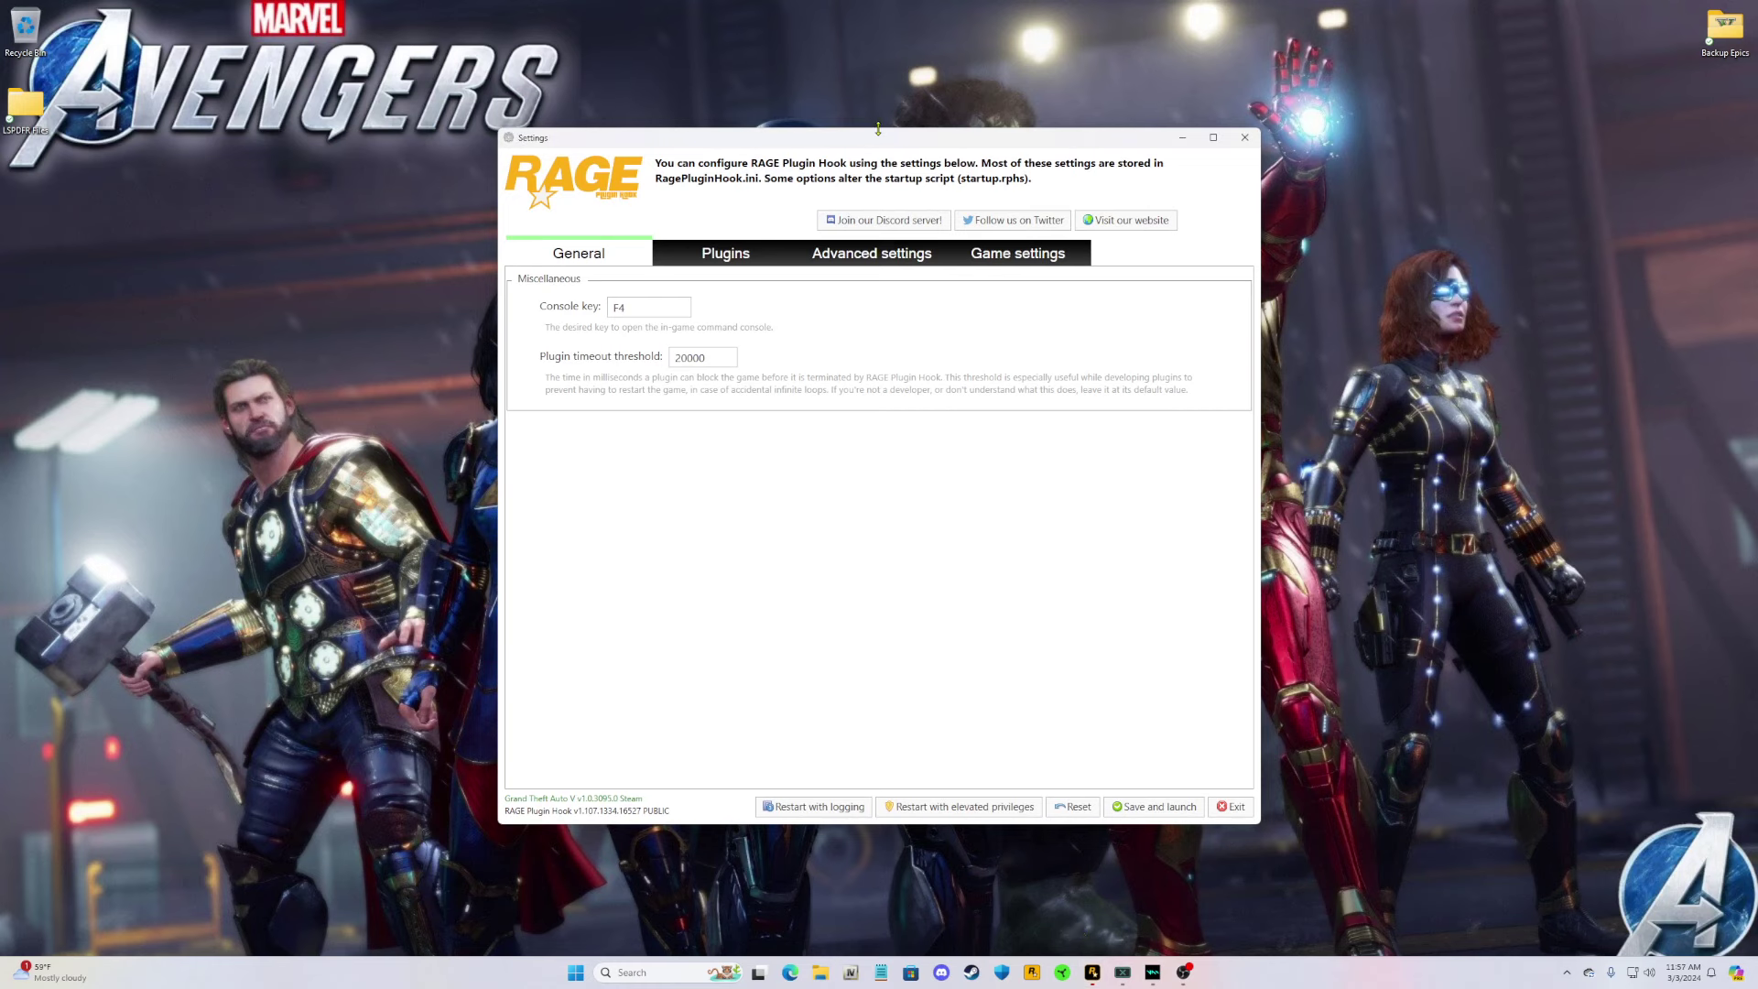
left_click_drag(876, 139, 701, 107)
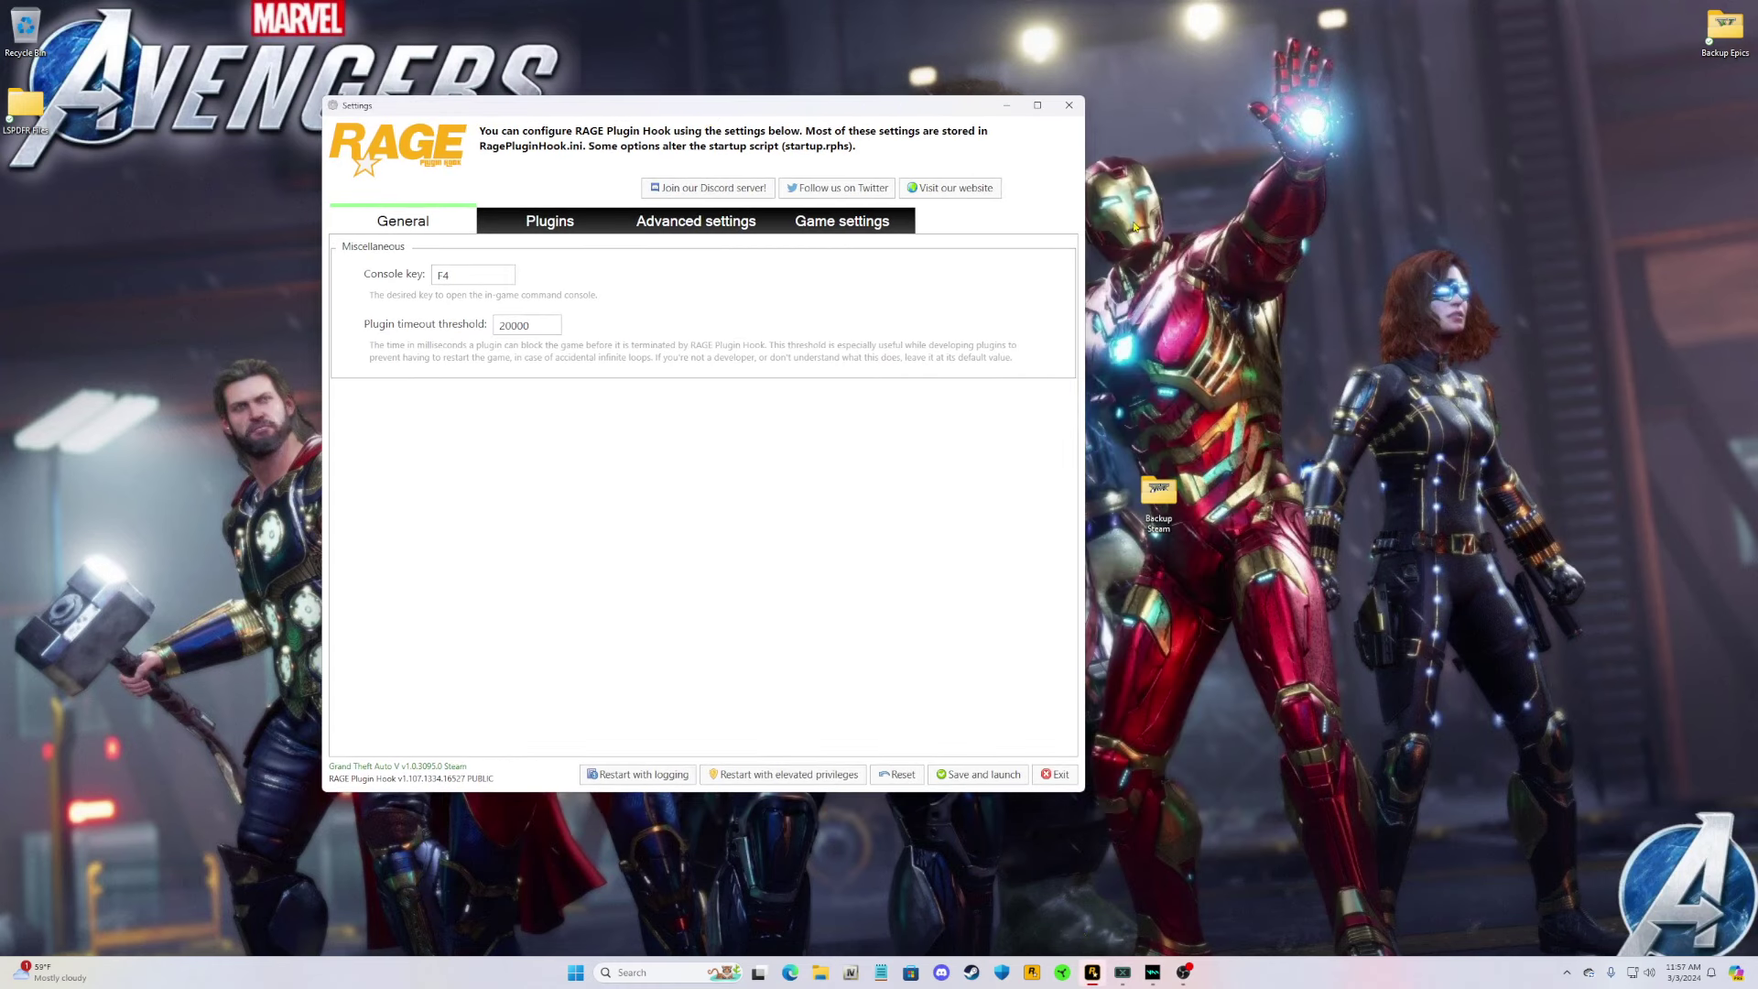
In Game settings, back up the current game version's critical files.
left_click(856, 217)
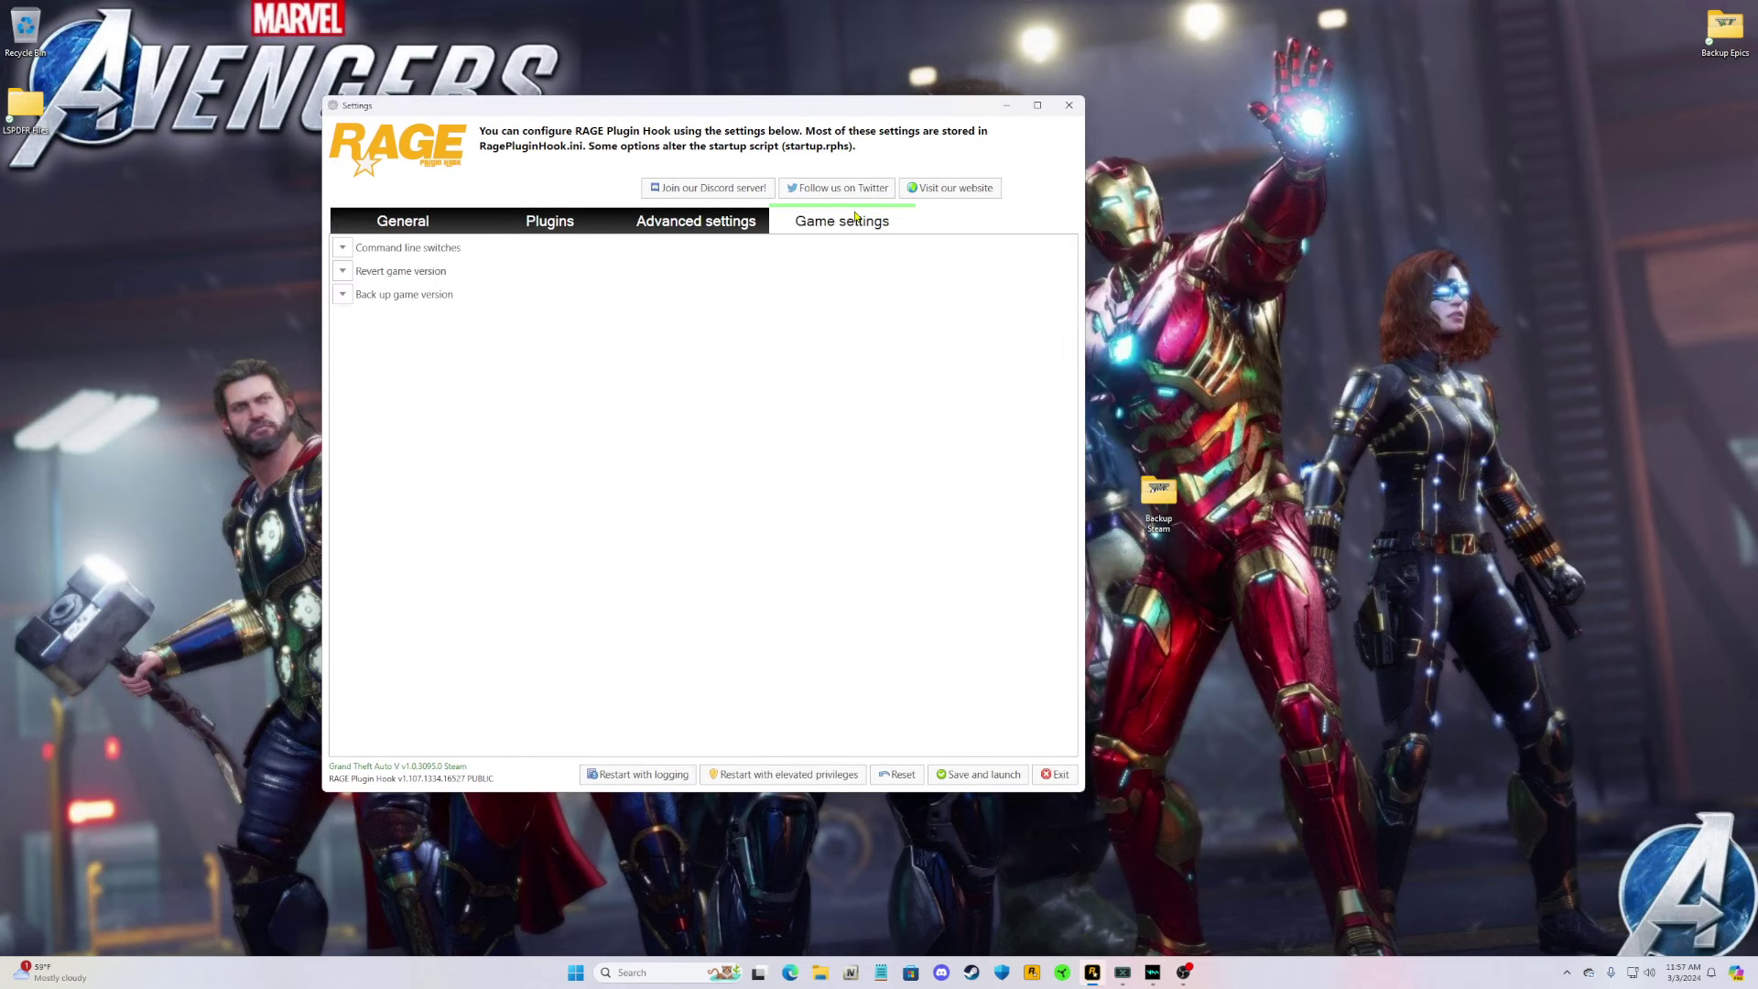
left_click(344, 296)
left_click(410, 351)
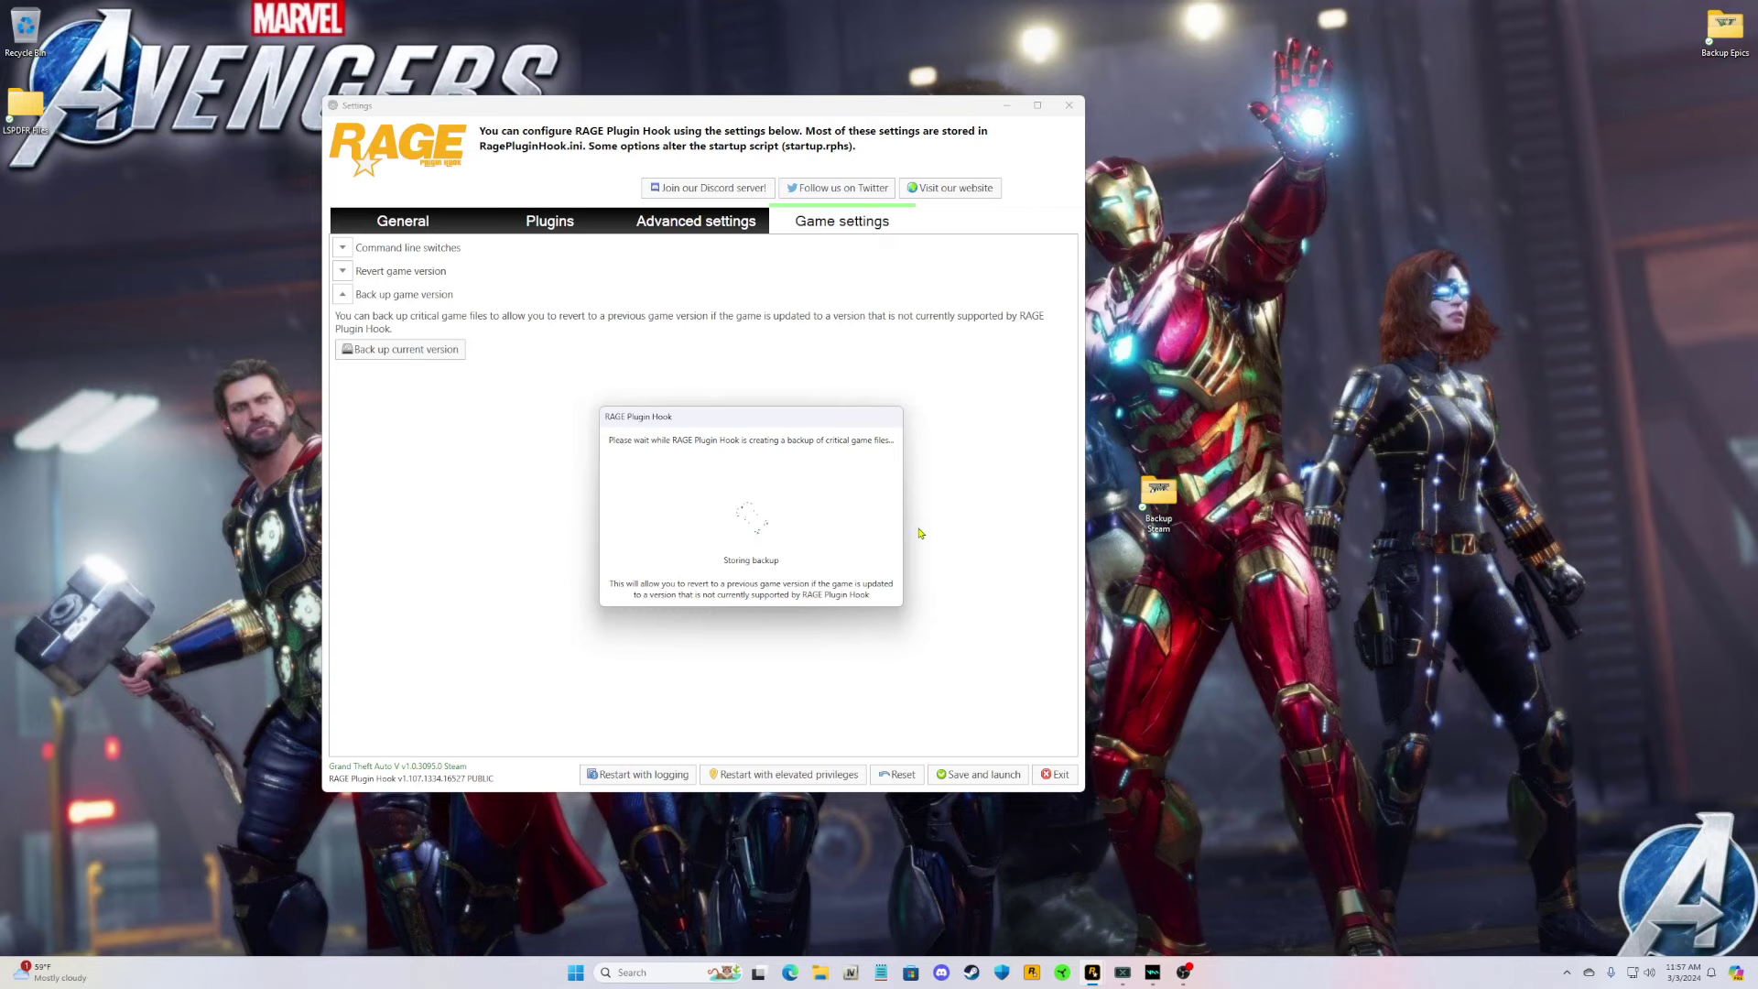
left_click_drag(737, 420, 734, 446)
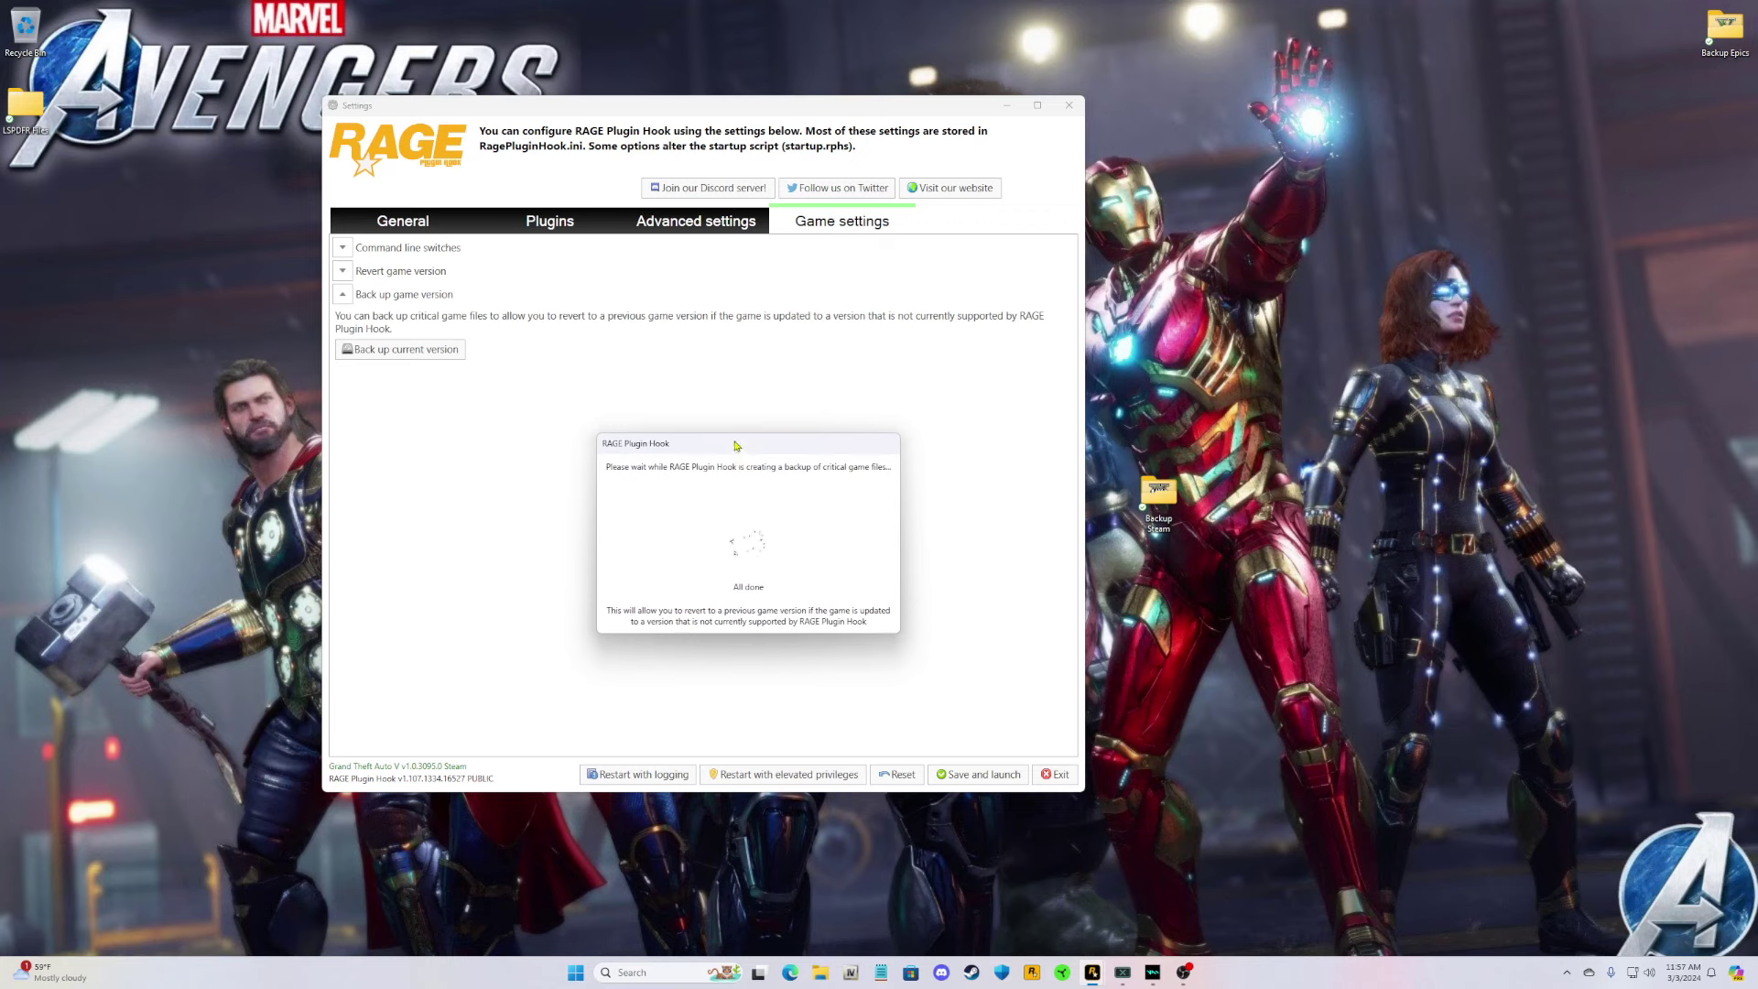
Check the two backed-up game versions under Revert game version, then exit Settings.
left_click(343, 295)
left_click(342, 271)
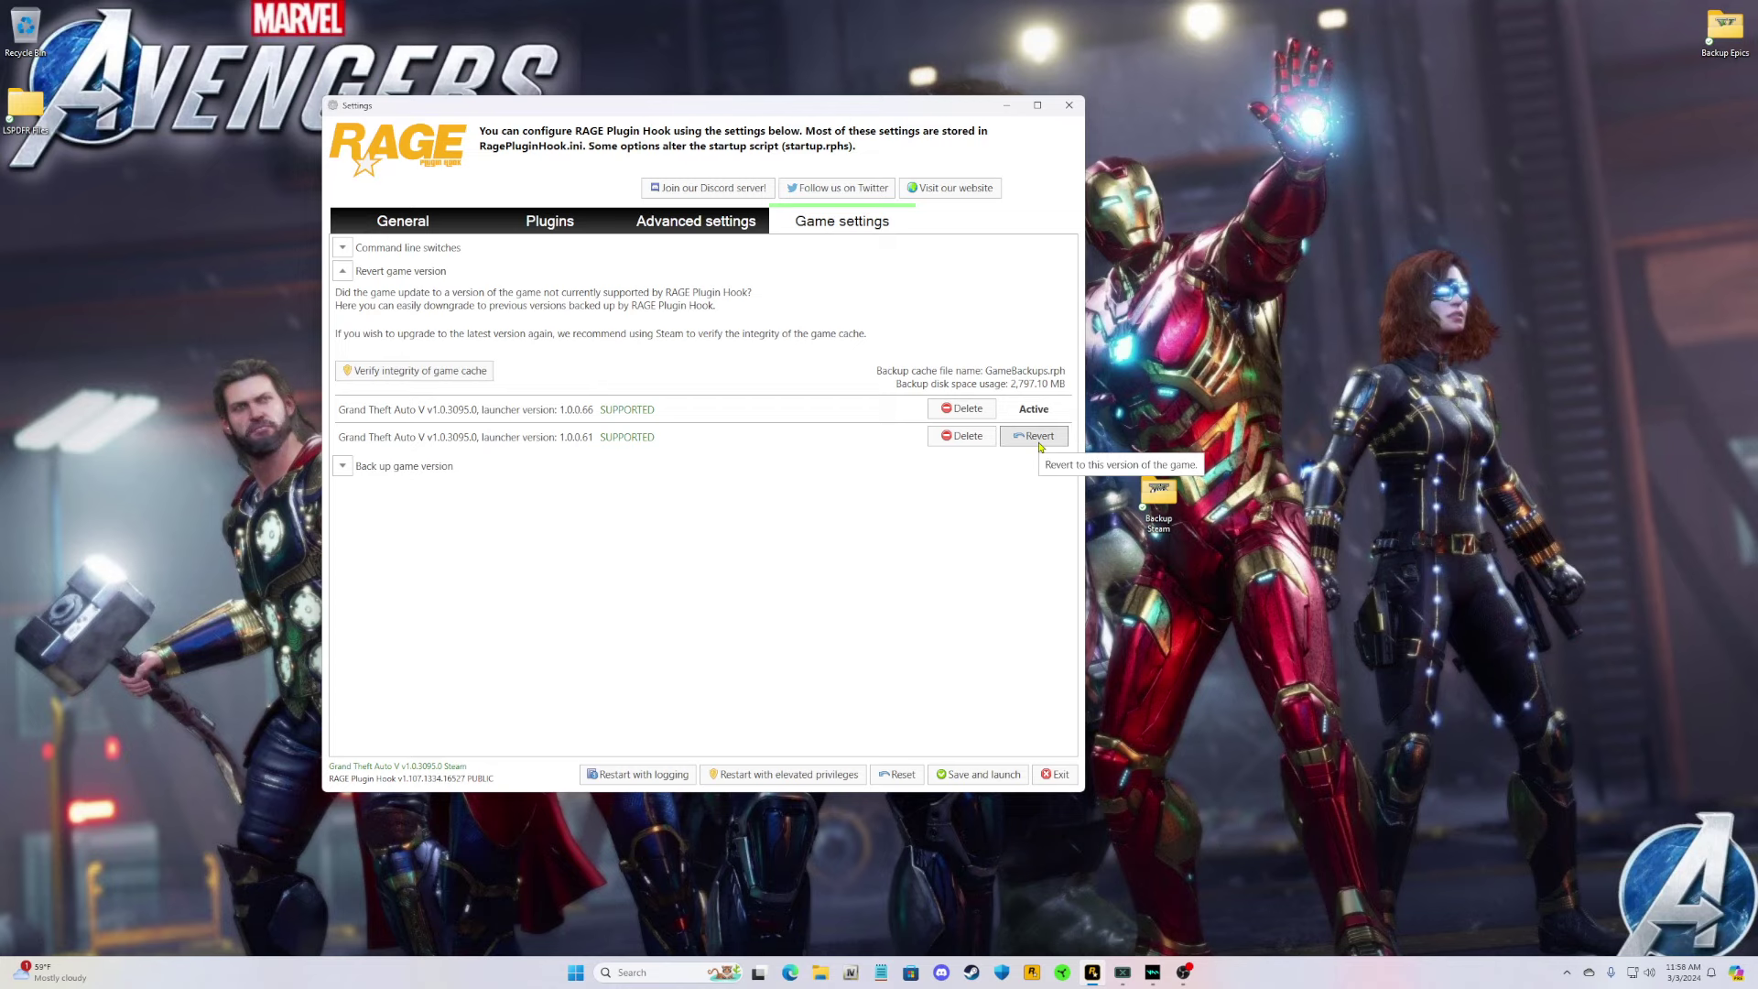
left_click(1055, 775)
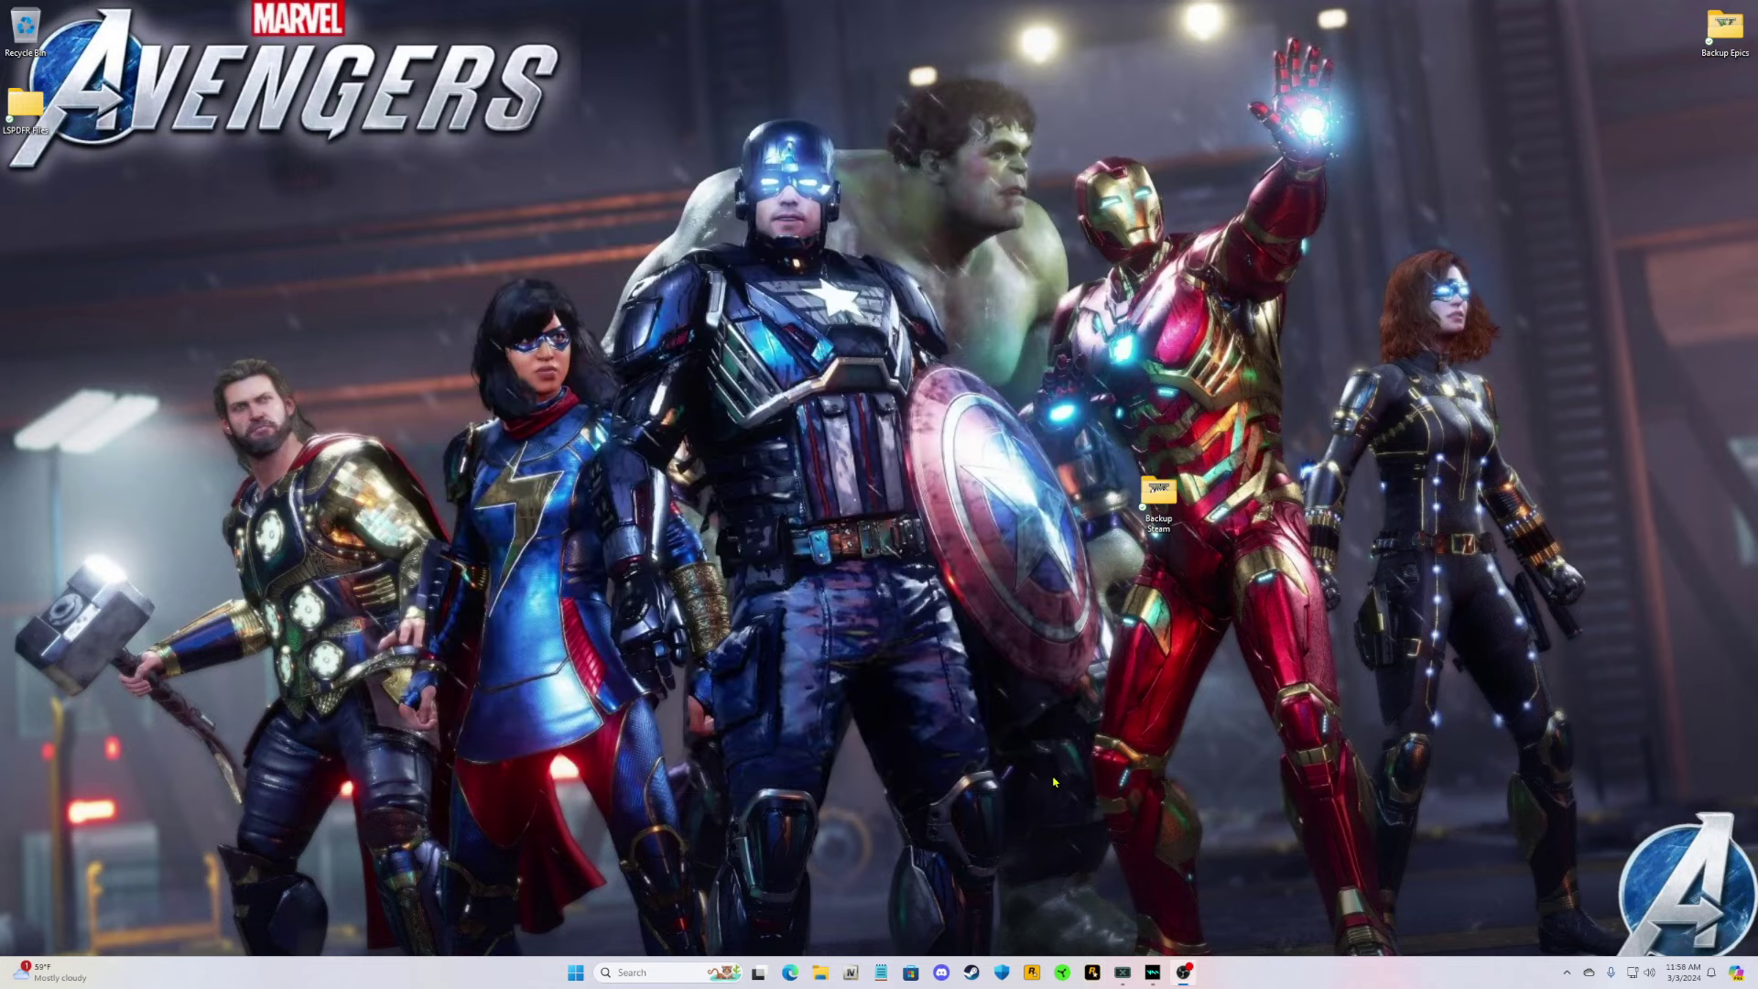
Open the pinned Grand Theft Auto V folder and go up to the common folder.
right_click(820, 972)
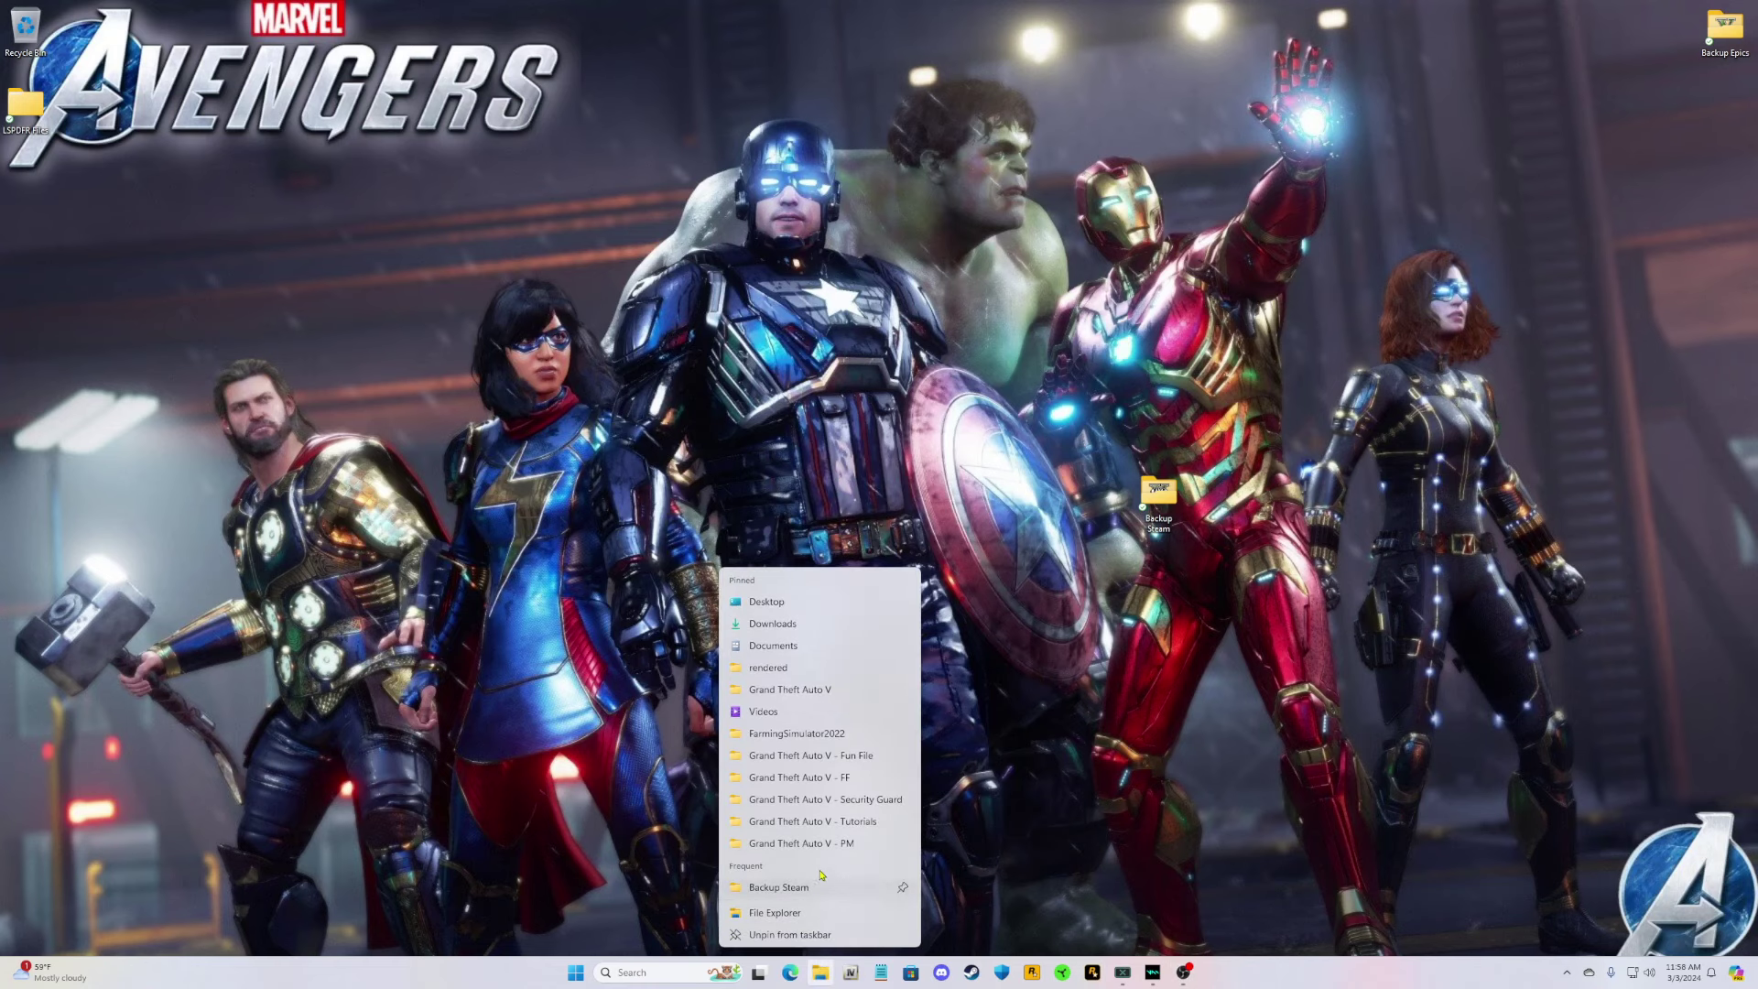
left_click(899, 688)
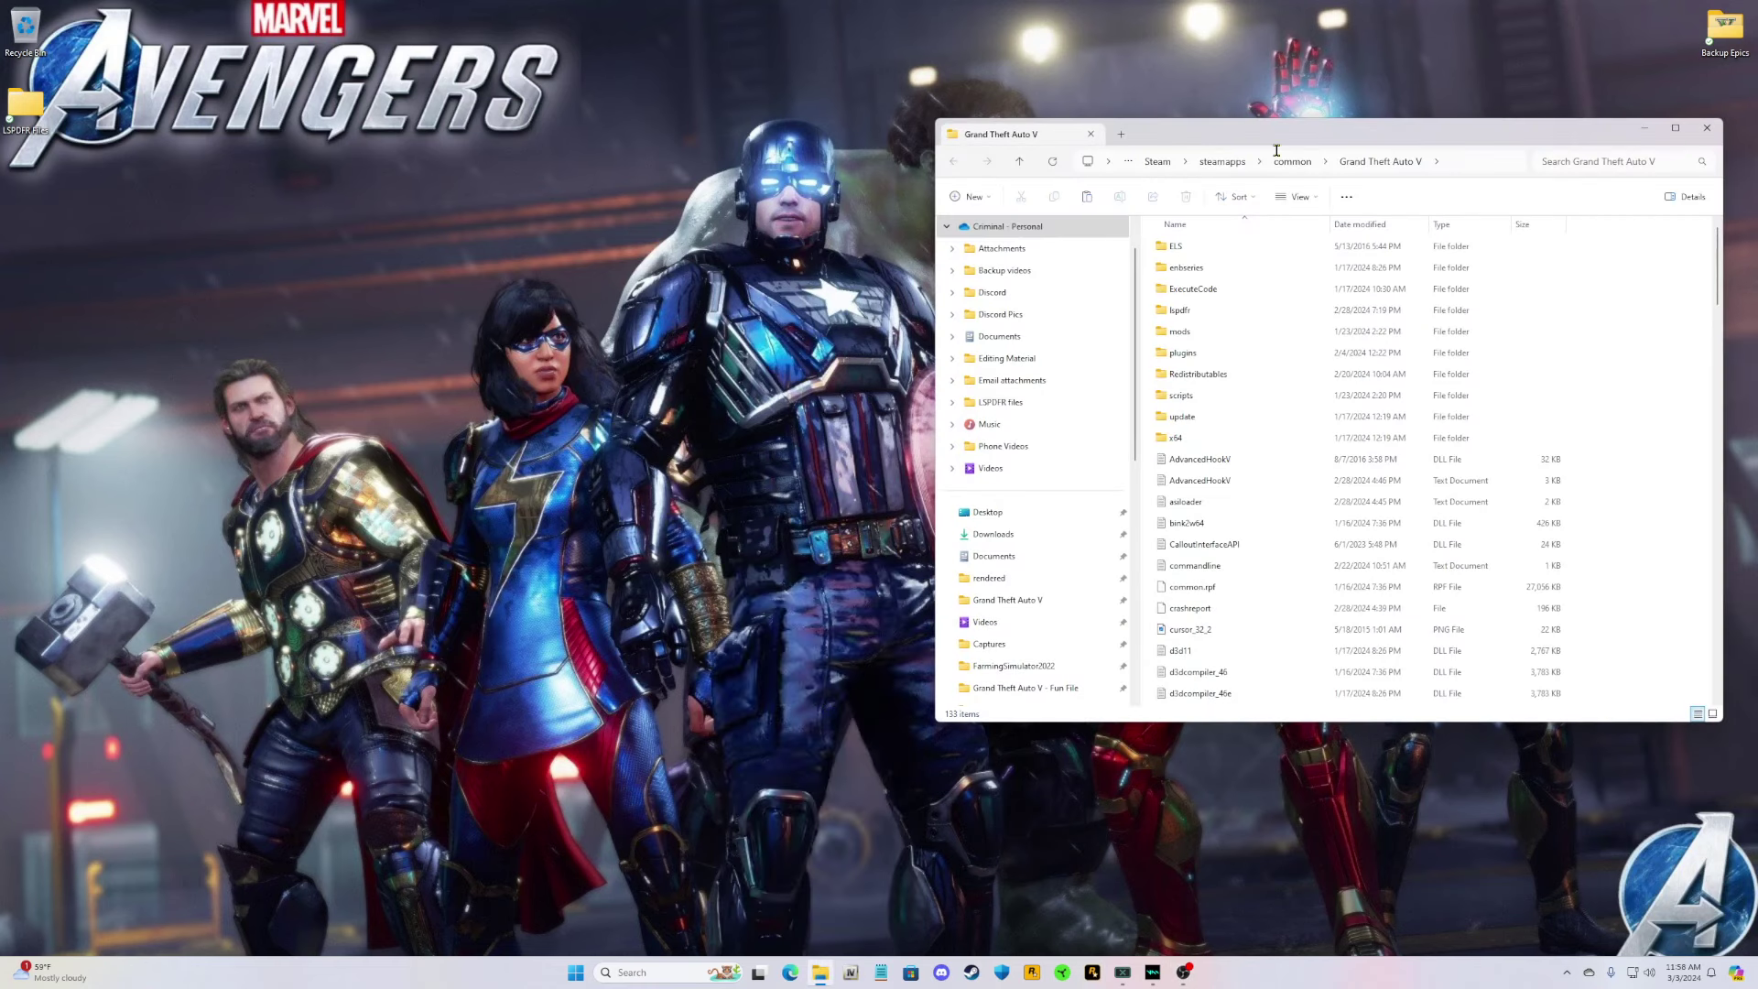
left_click_drag(1296, 136, 675, 153)
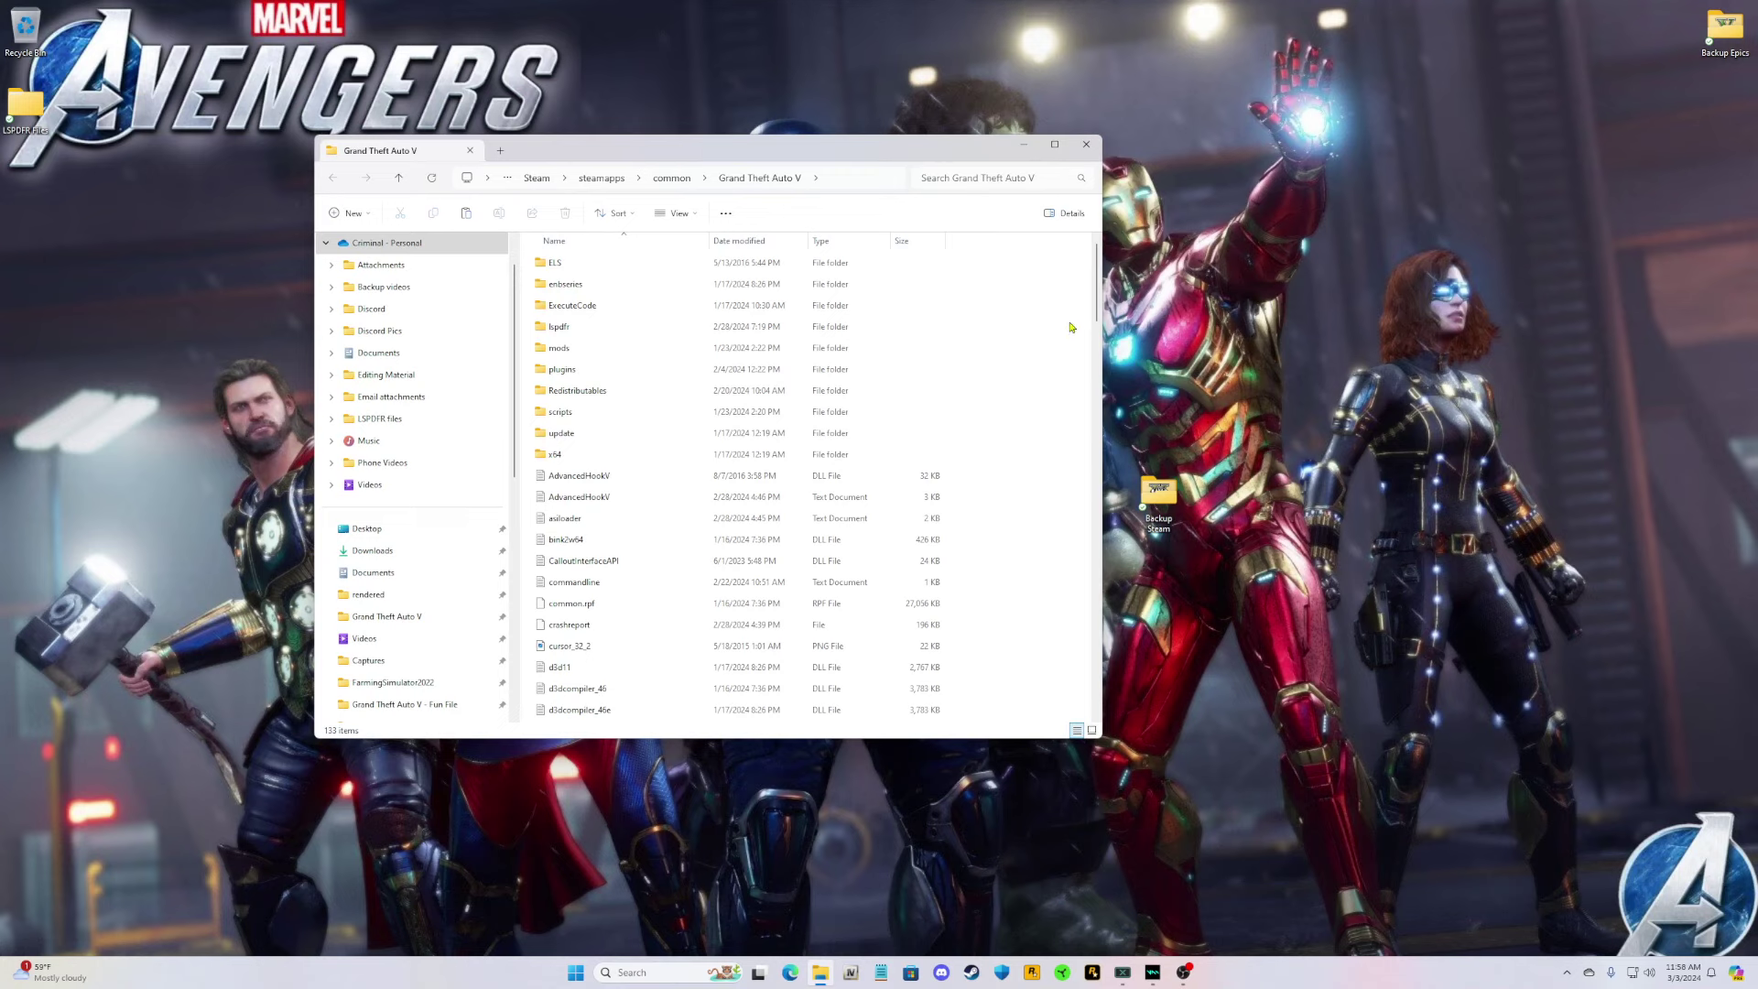
left_click(397, 179)
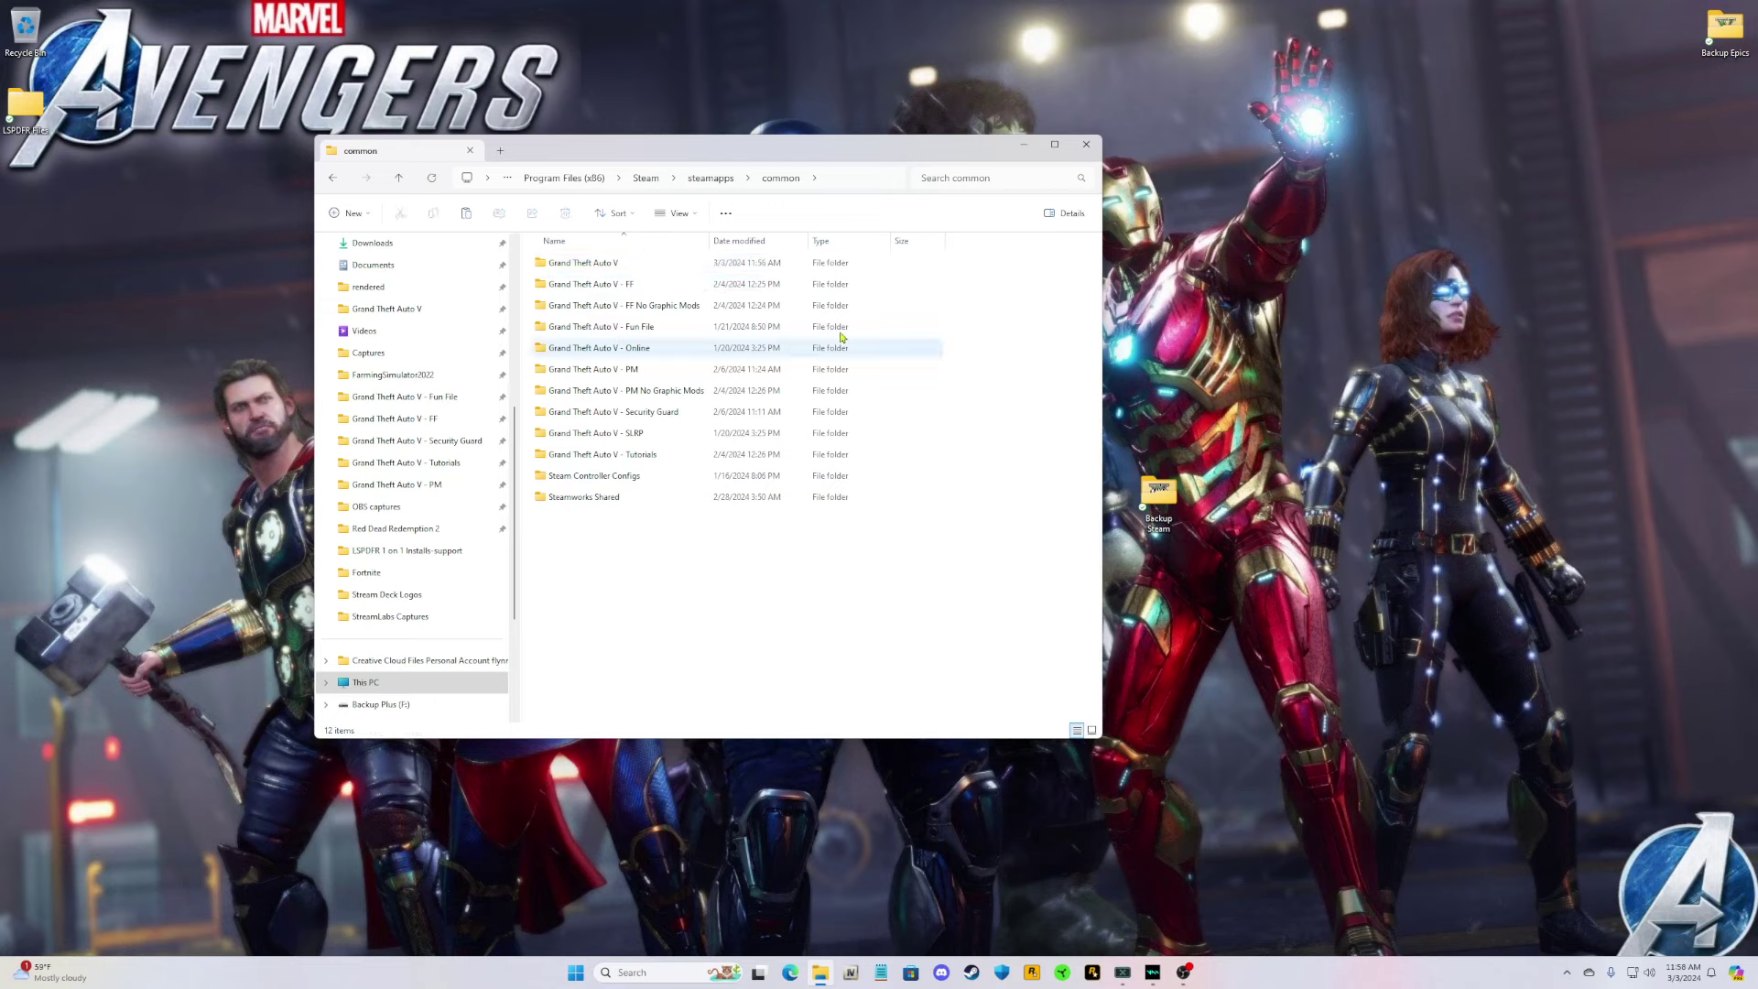
Click through the Grand Theft Auto V, FF, FF No Graphic Mods, Fun File, Online and PM folders.
left_click(627, 265)
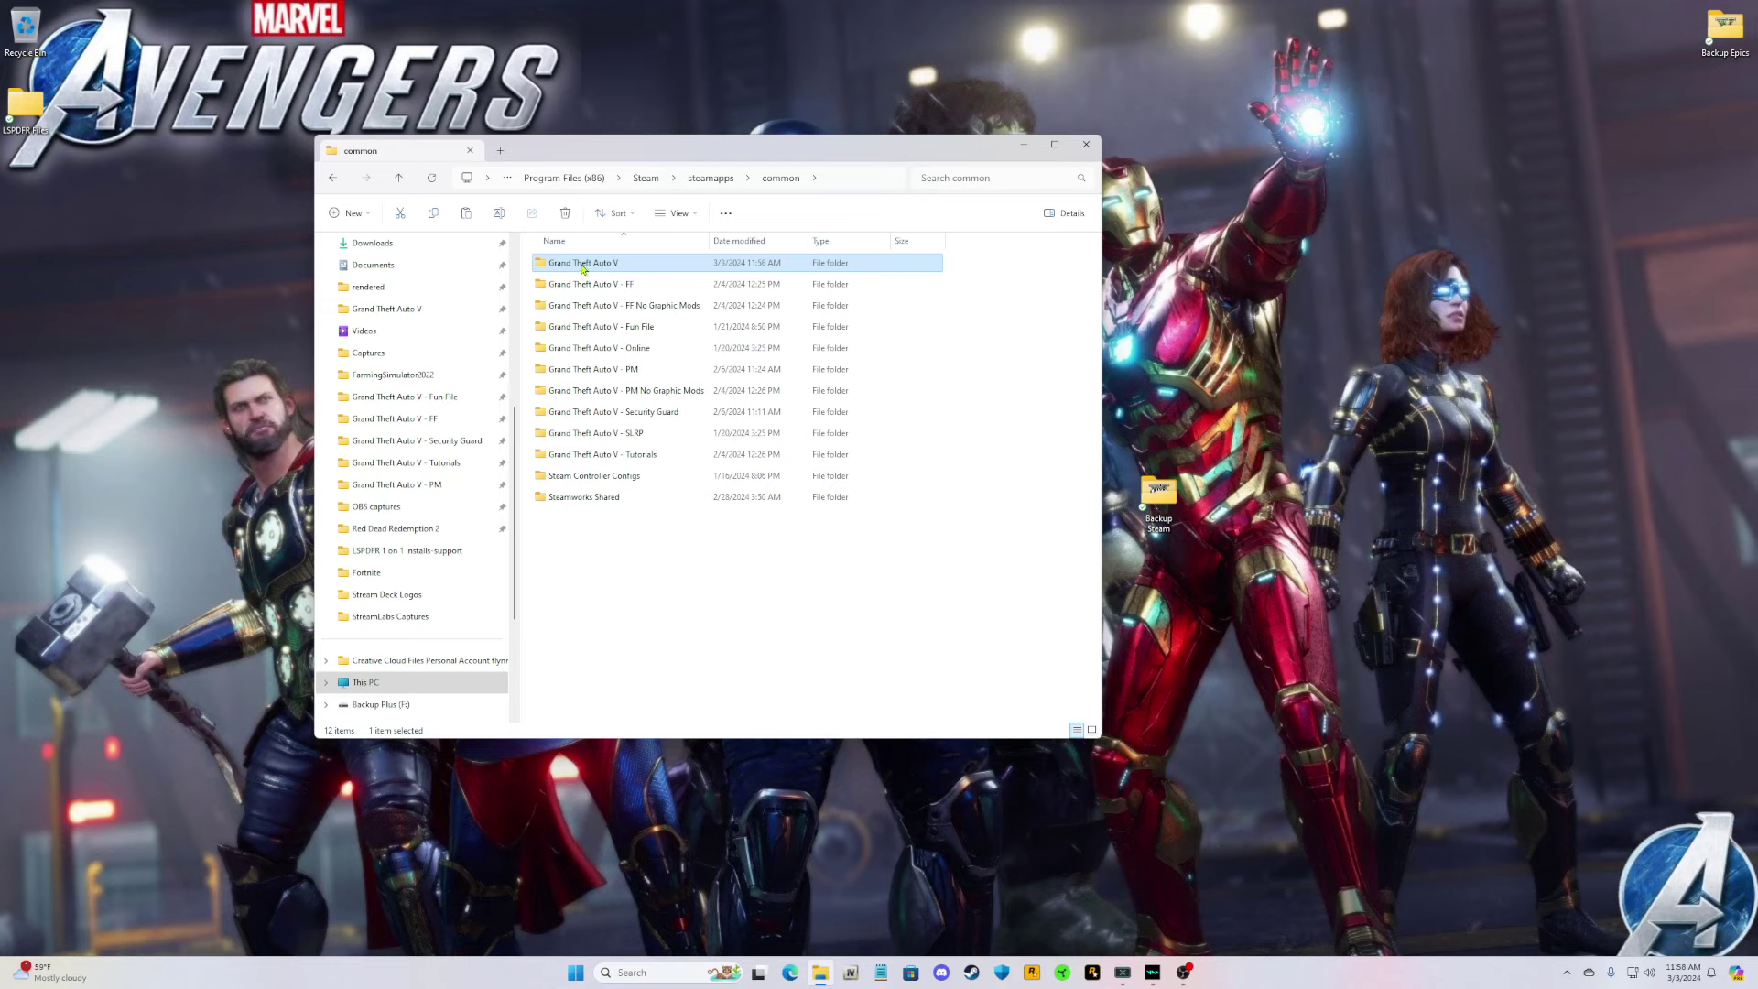
mouse_move(640, 264)
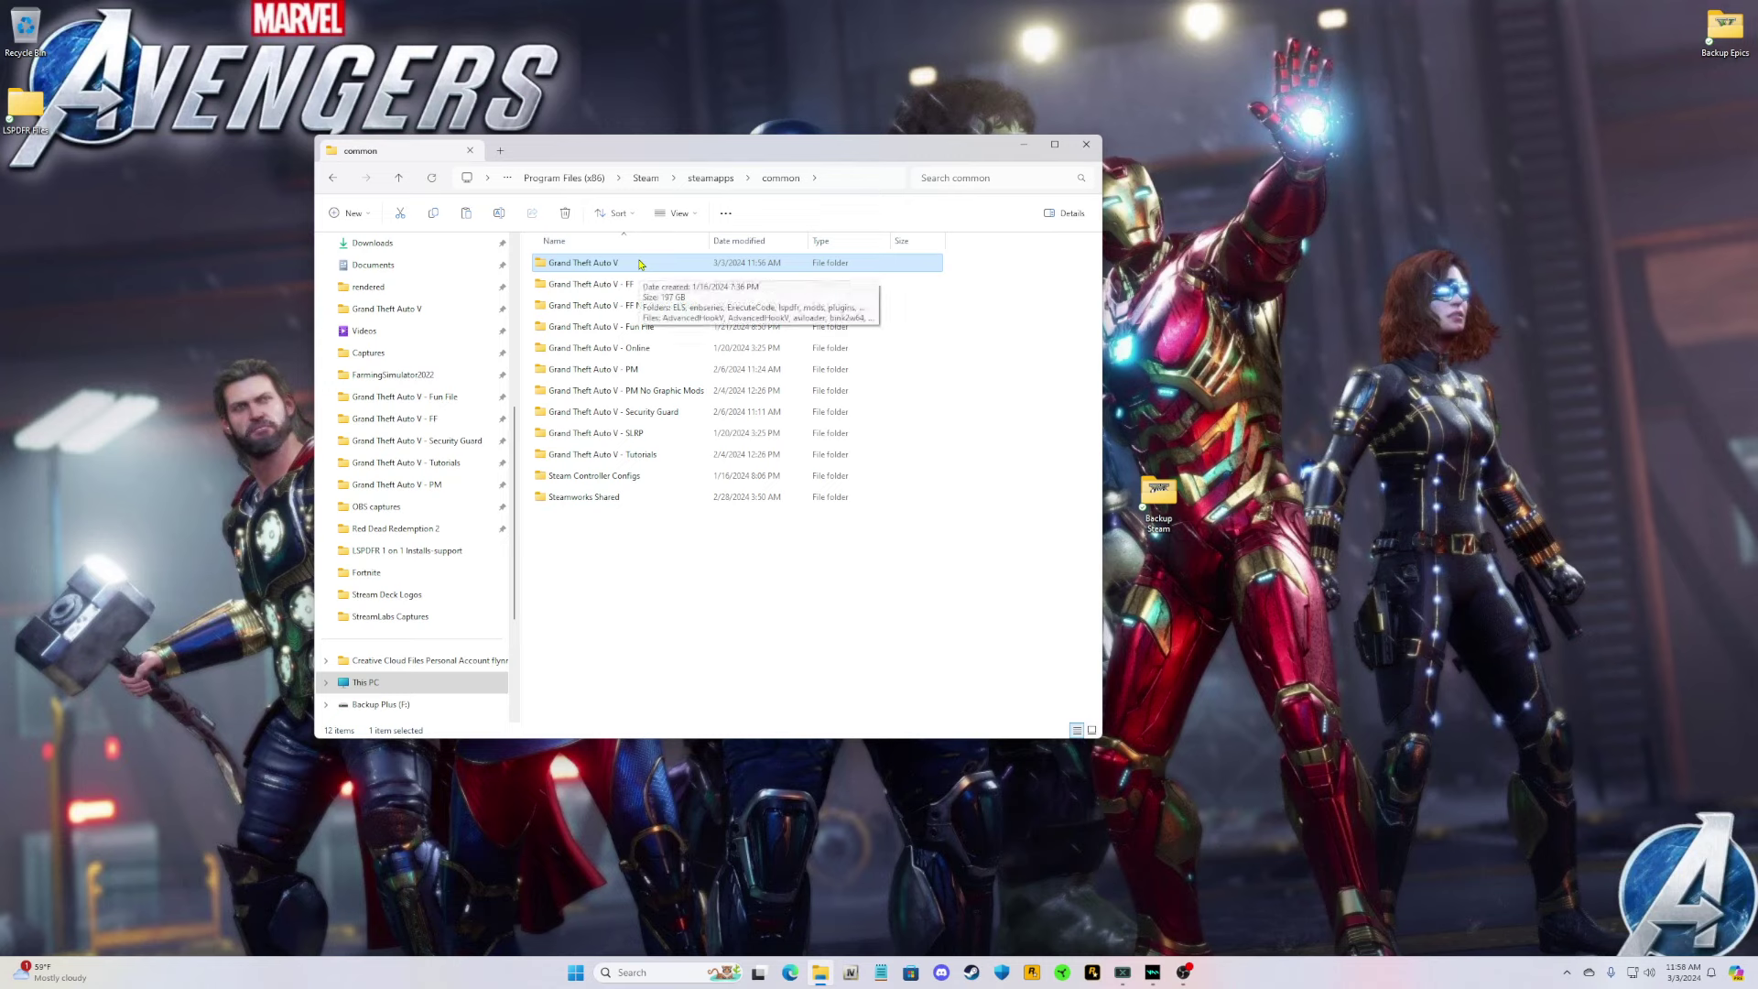
left_click(638, 286)
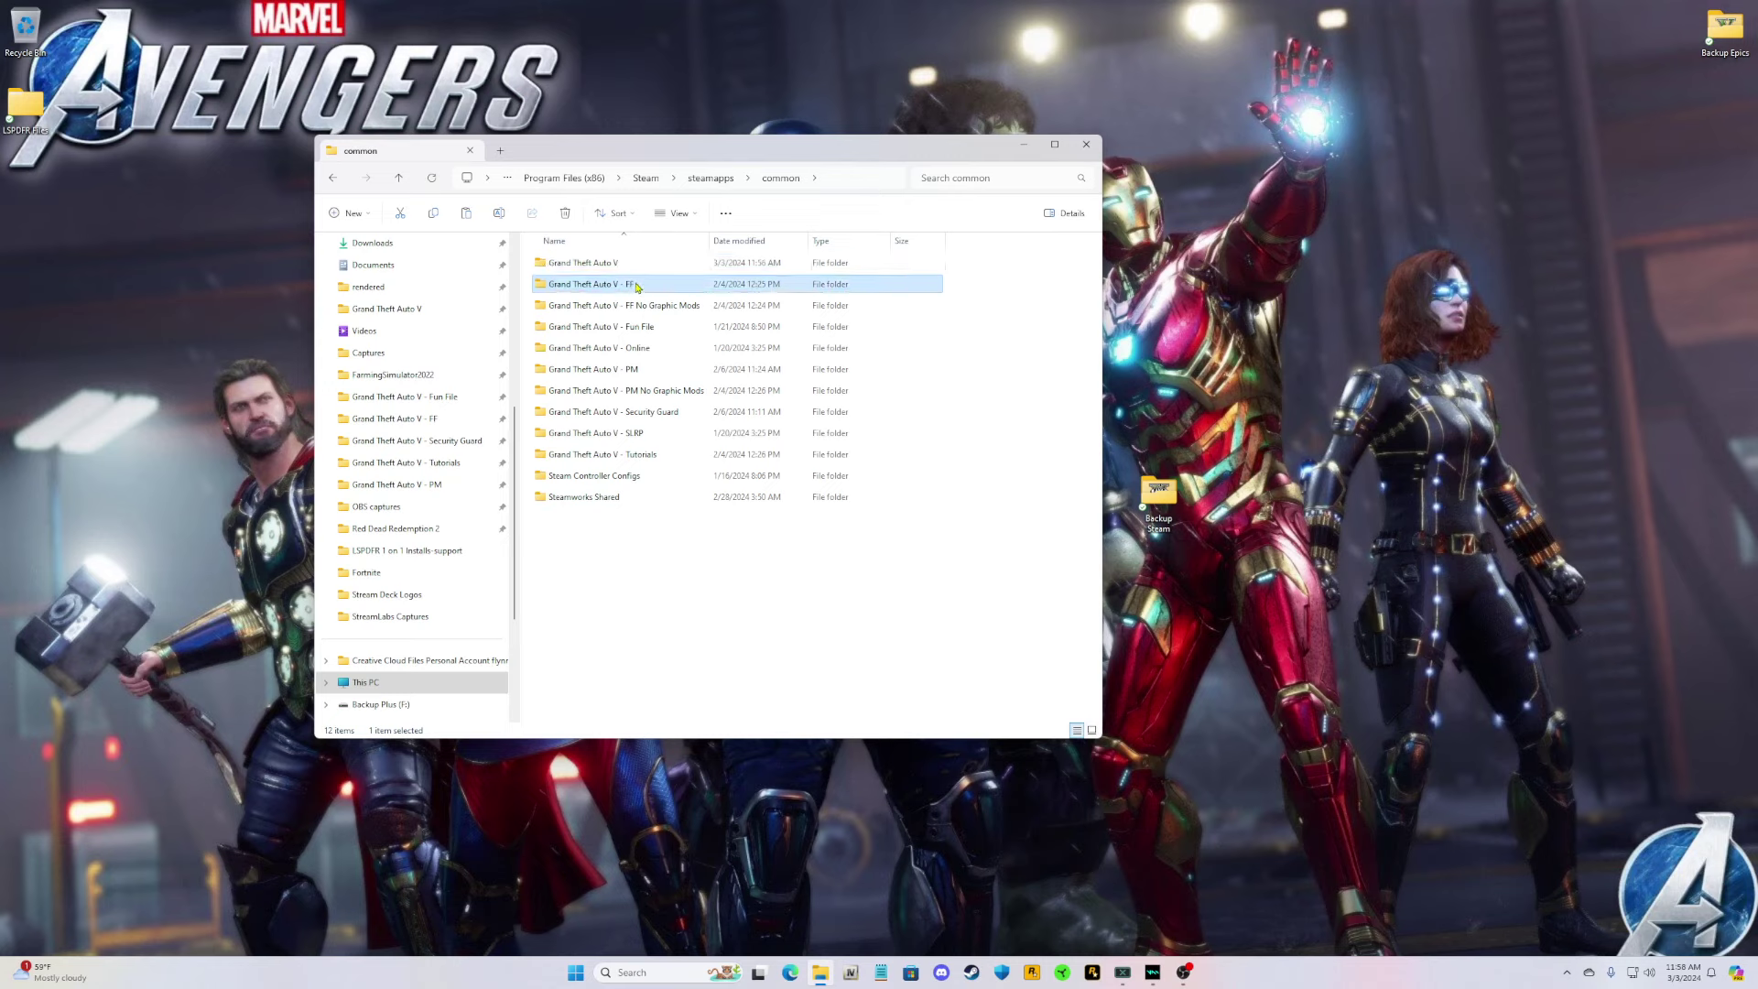
left_click(635, 307)
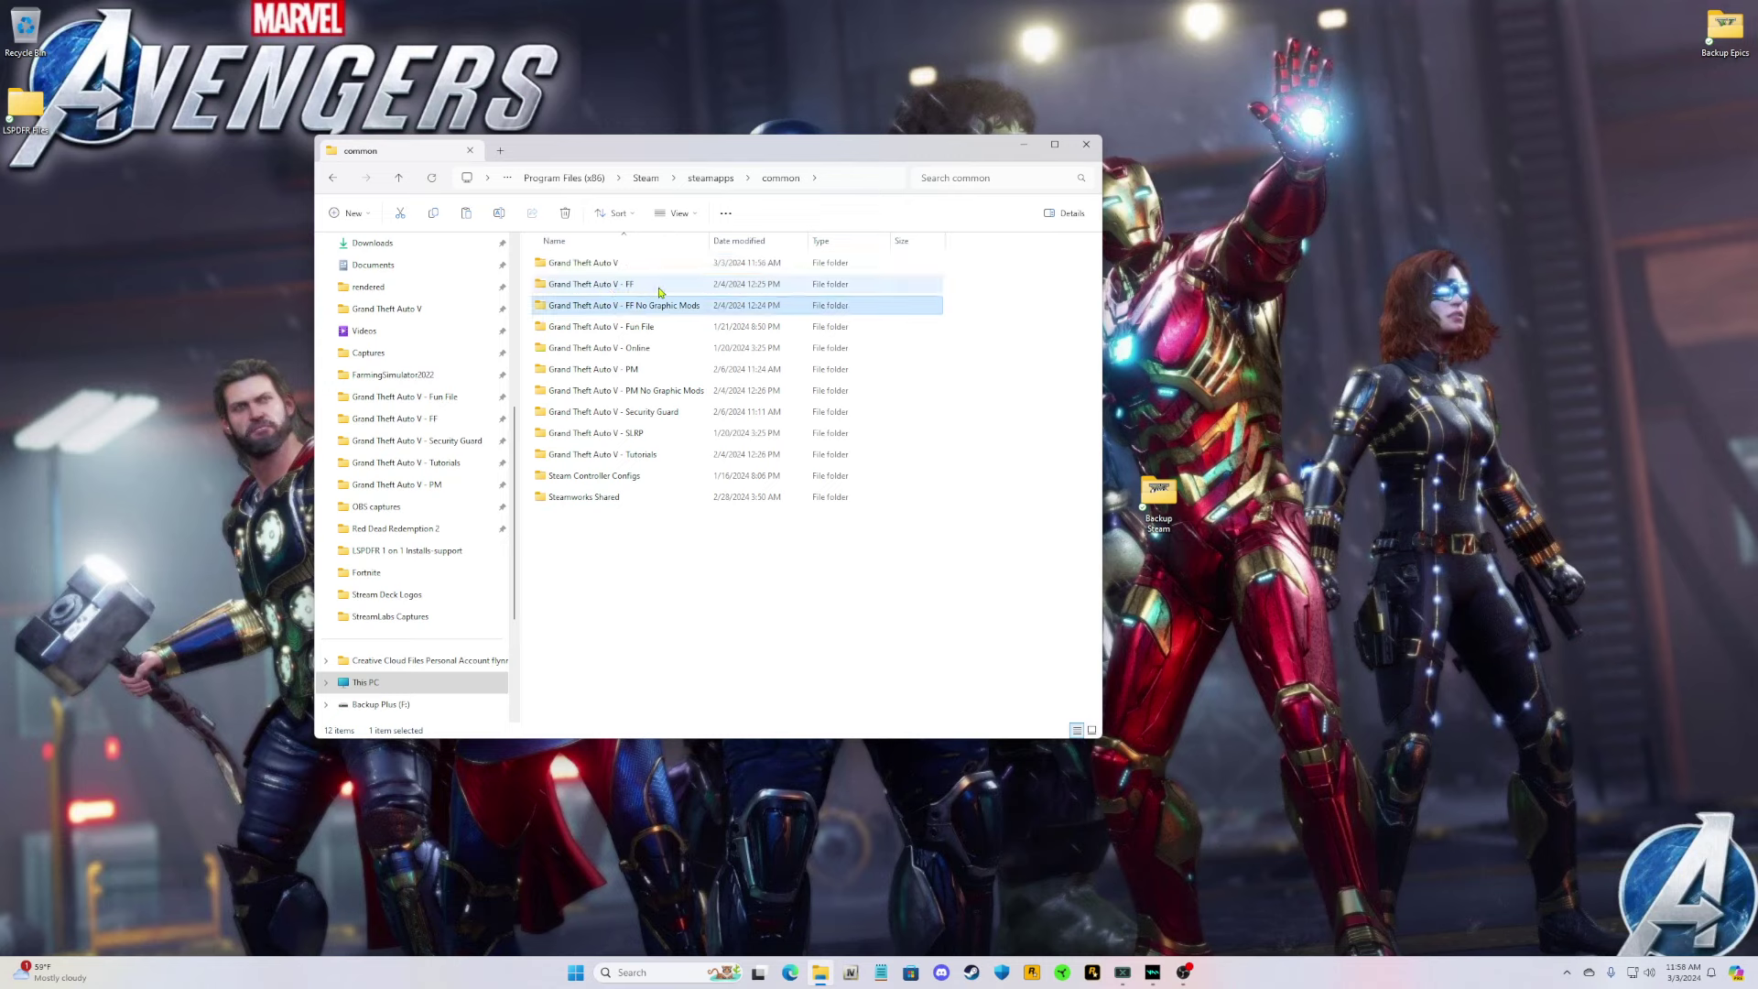
left_click(644, 326)
left_click(644, 348)
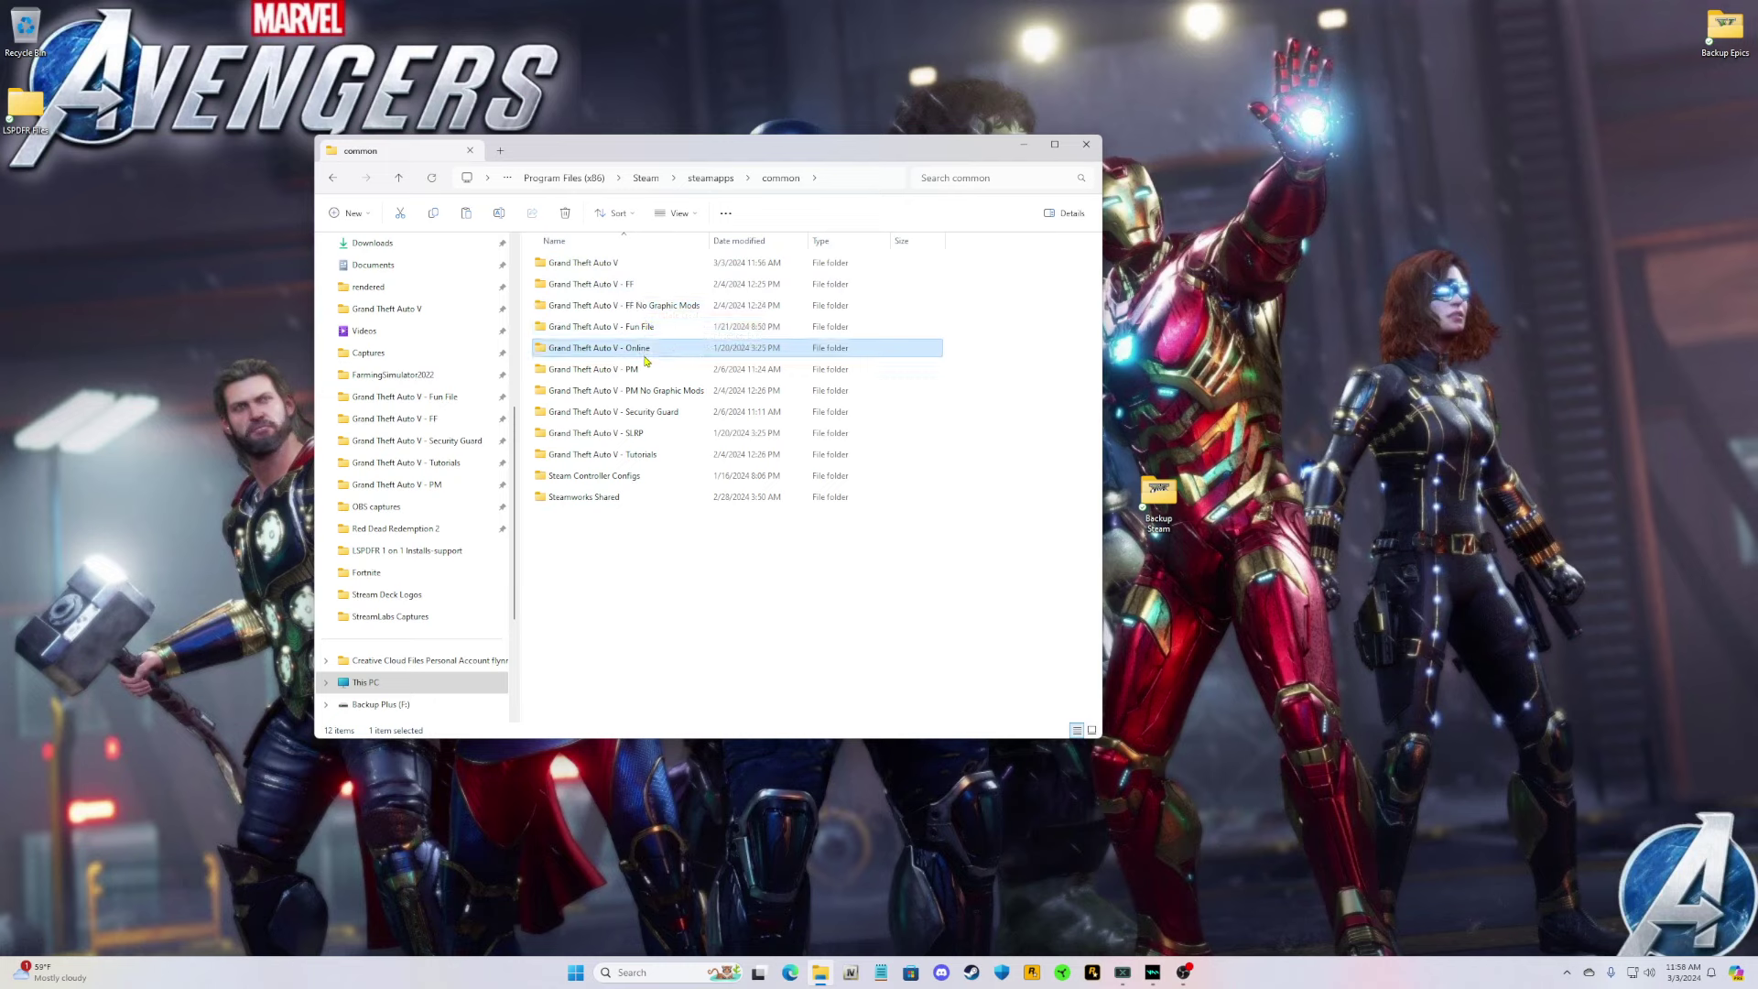
left_click(644, 367)
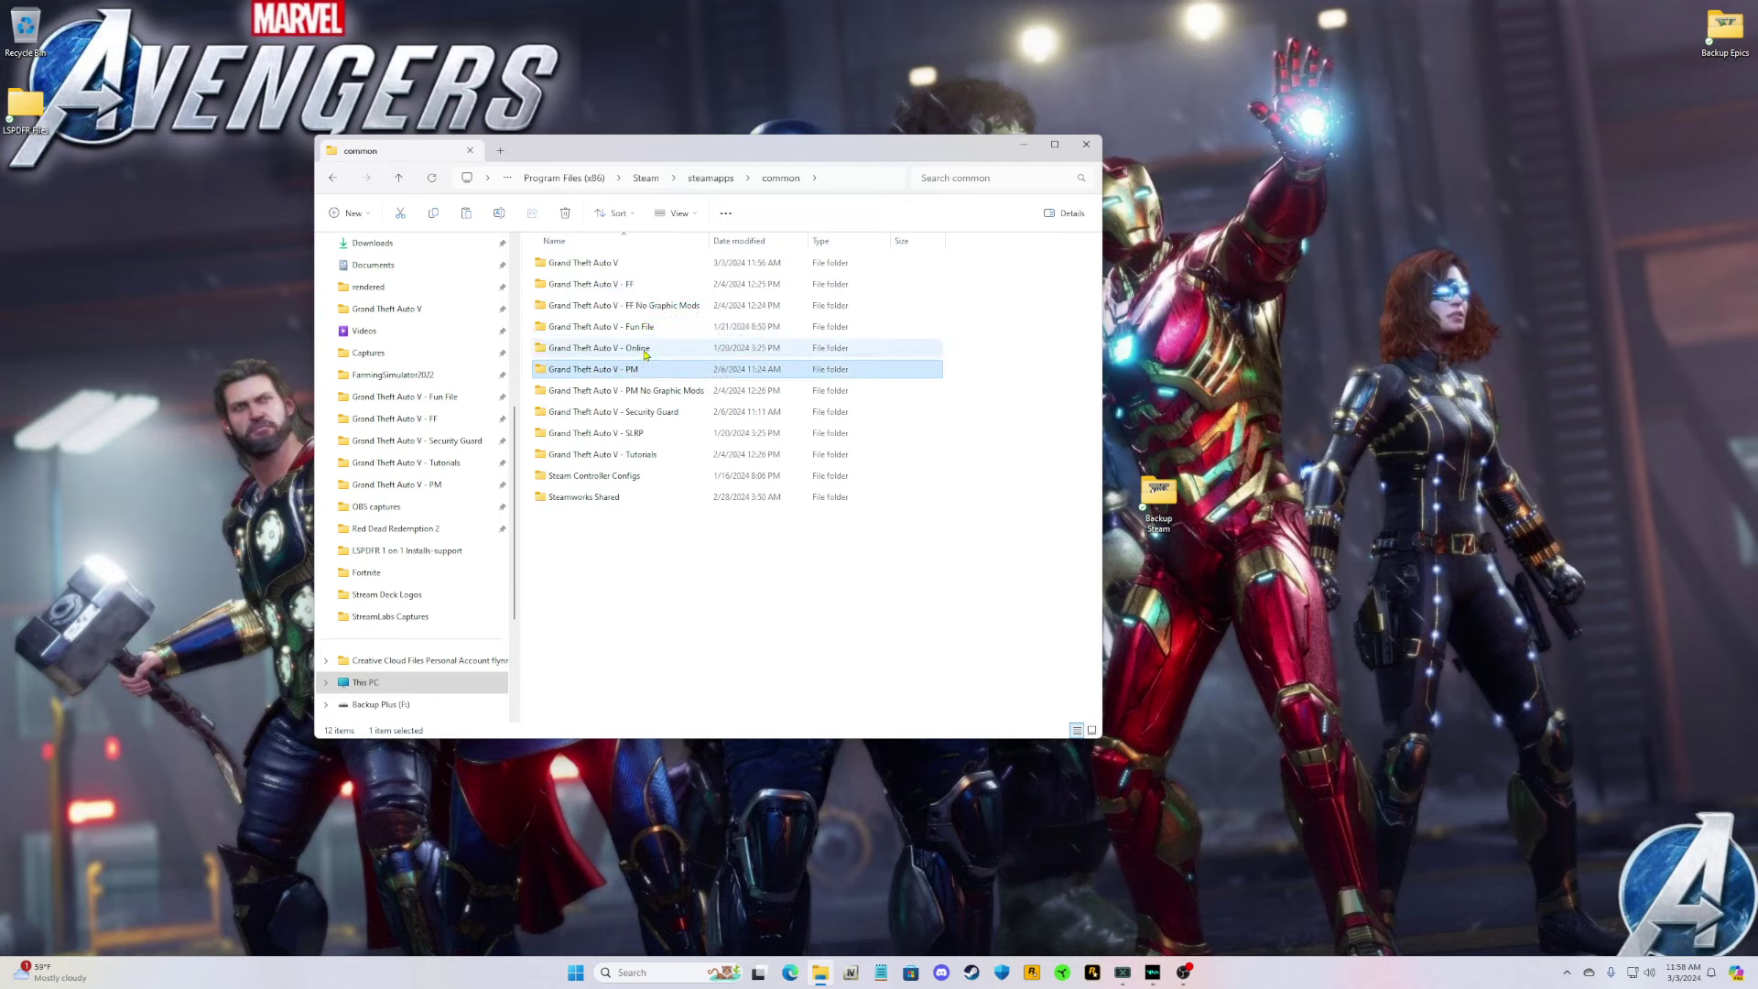
left_click(643, 348)
left_click(621, 286)
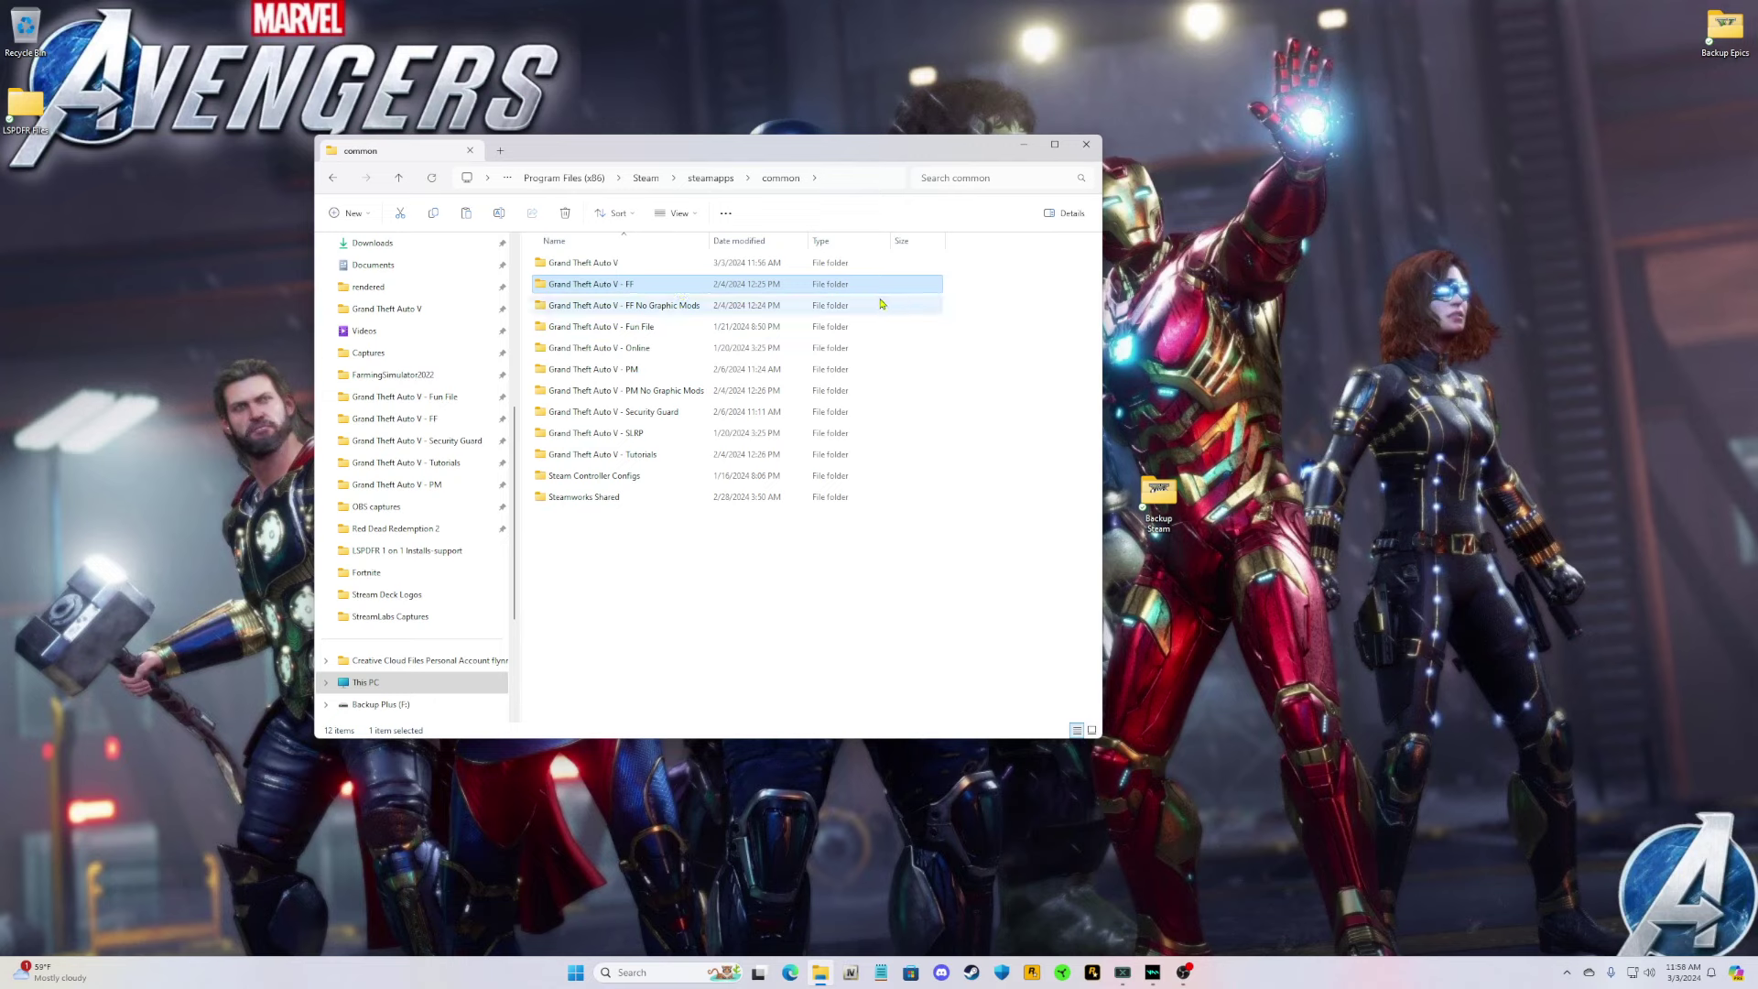
left_click(617, 266)
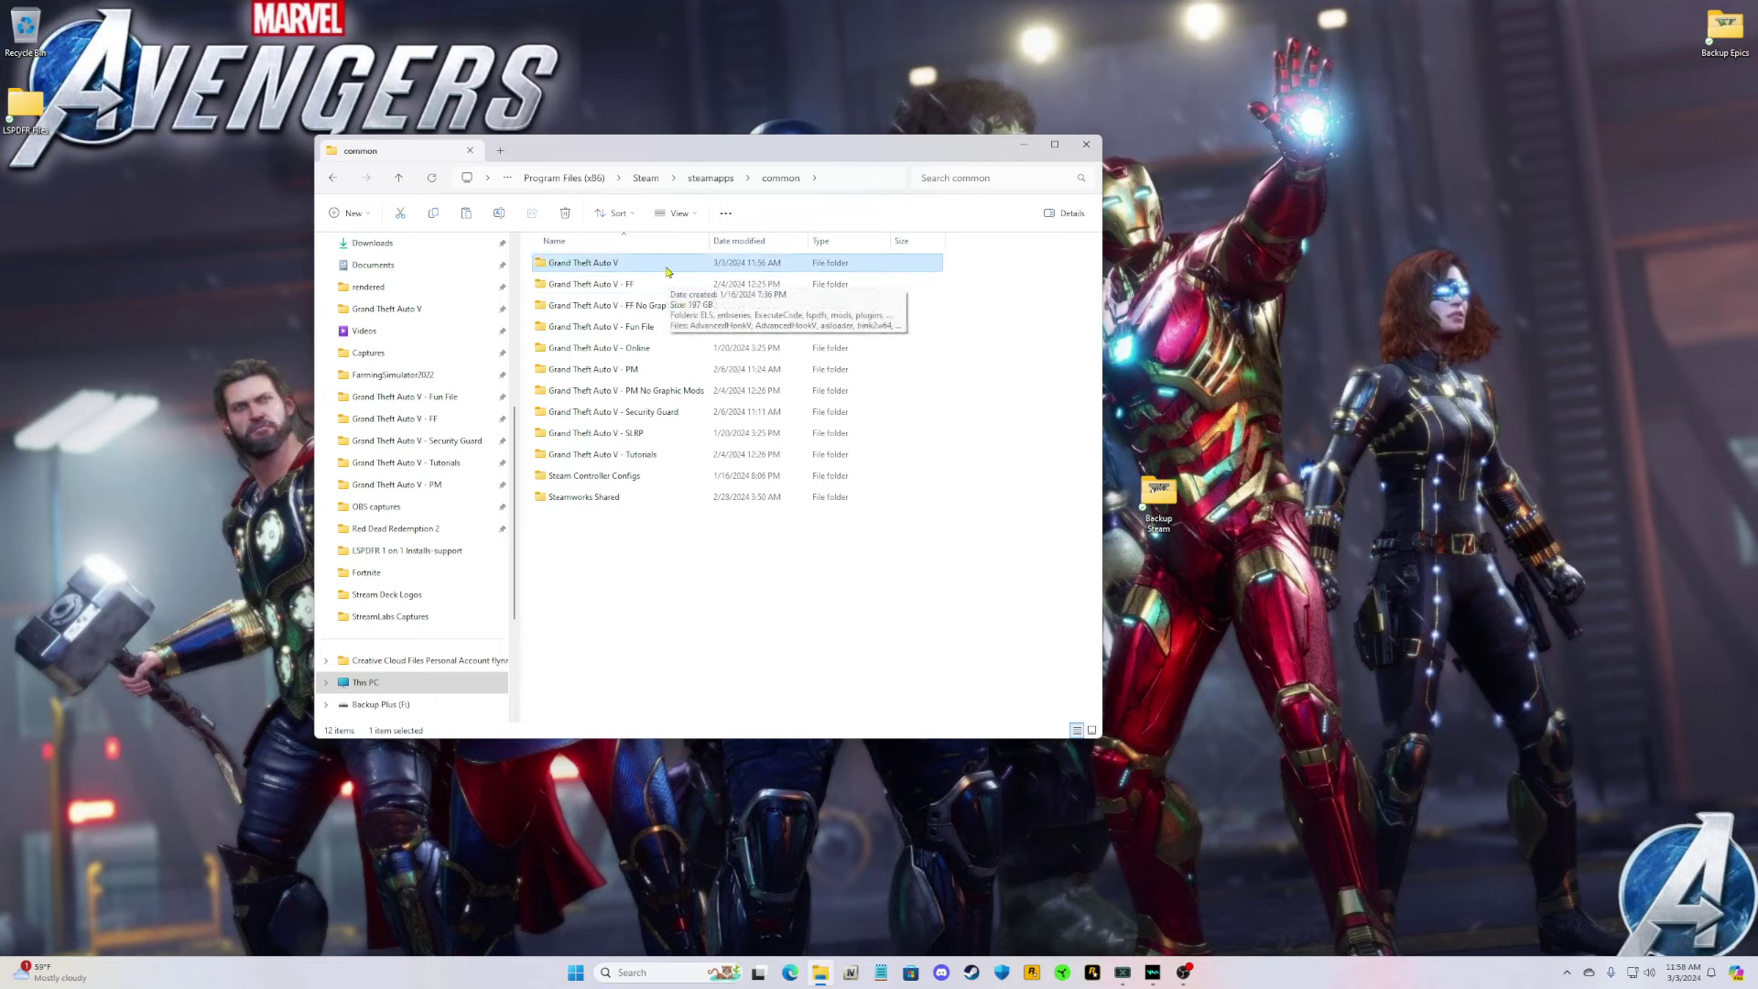
Open the Grand Theft Auto V - FF folder and scroll through its contents.
double_click(632, 288)
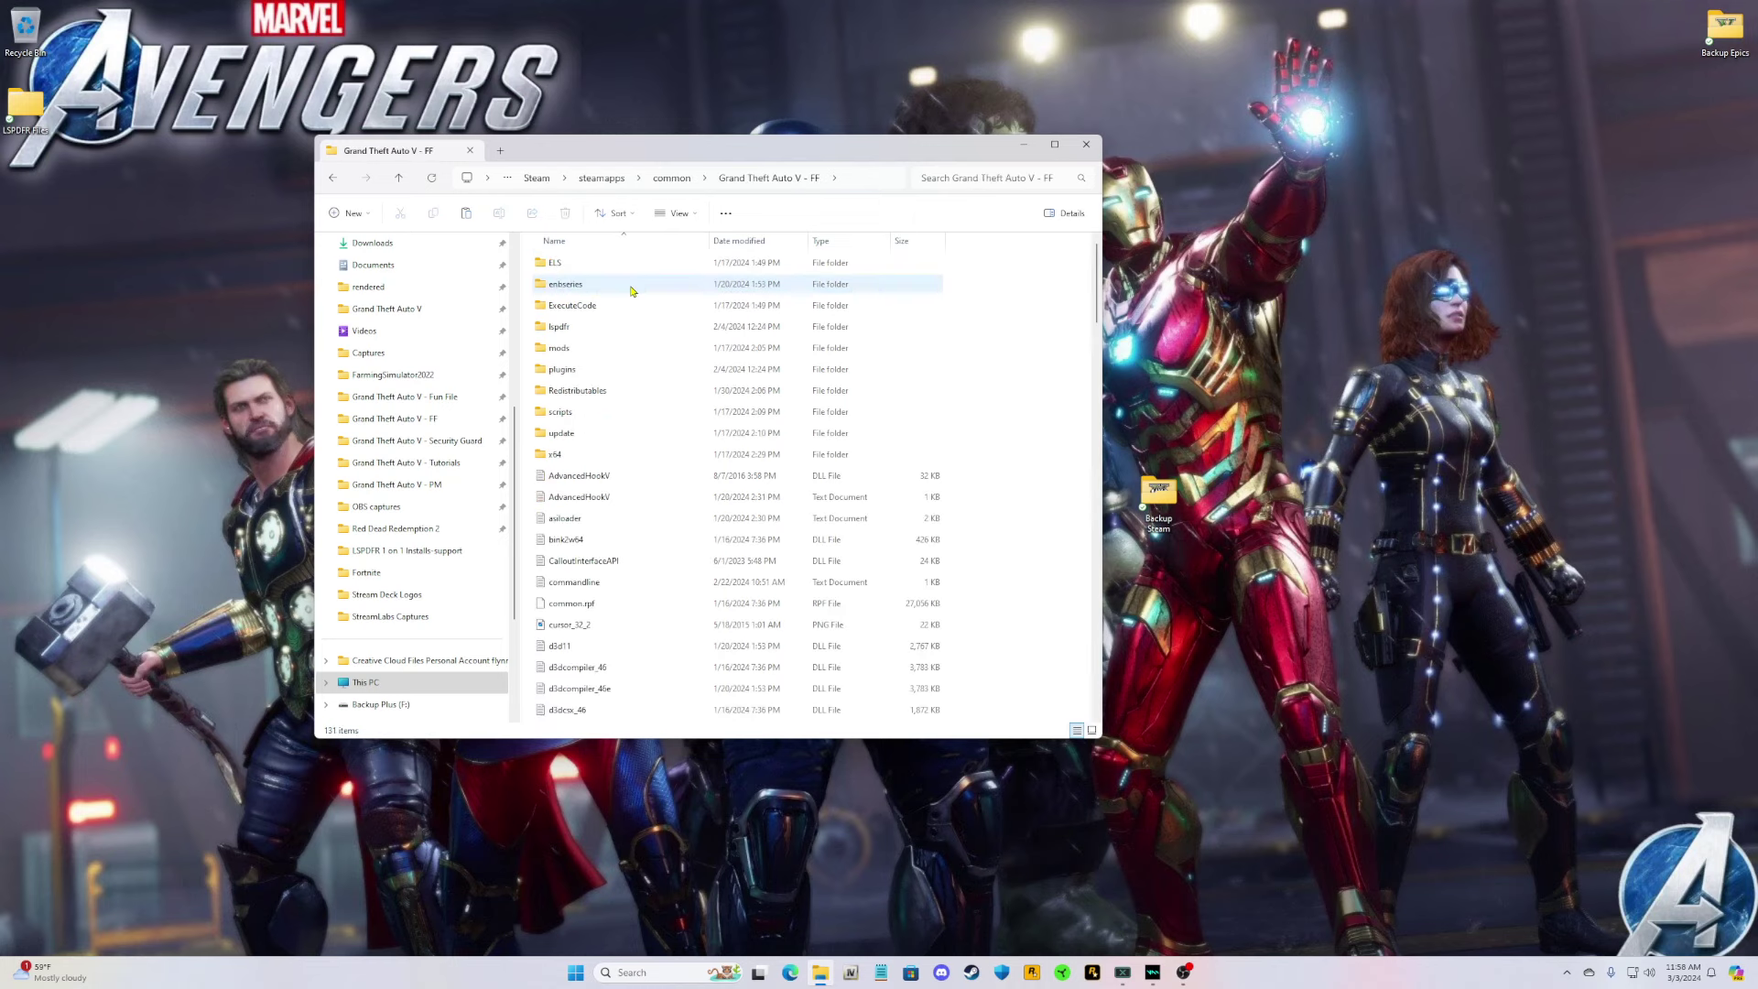
scroll(1061, 427, "down", 8)
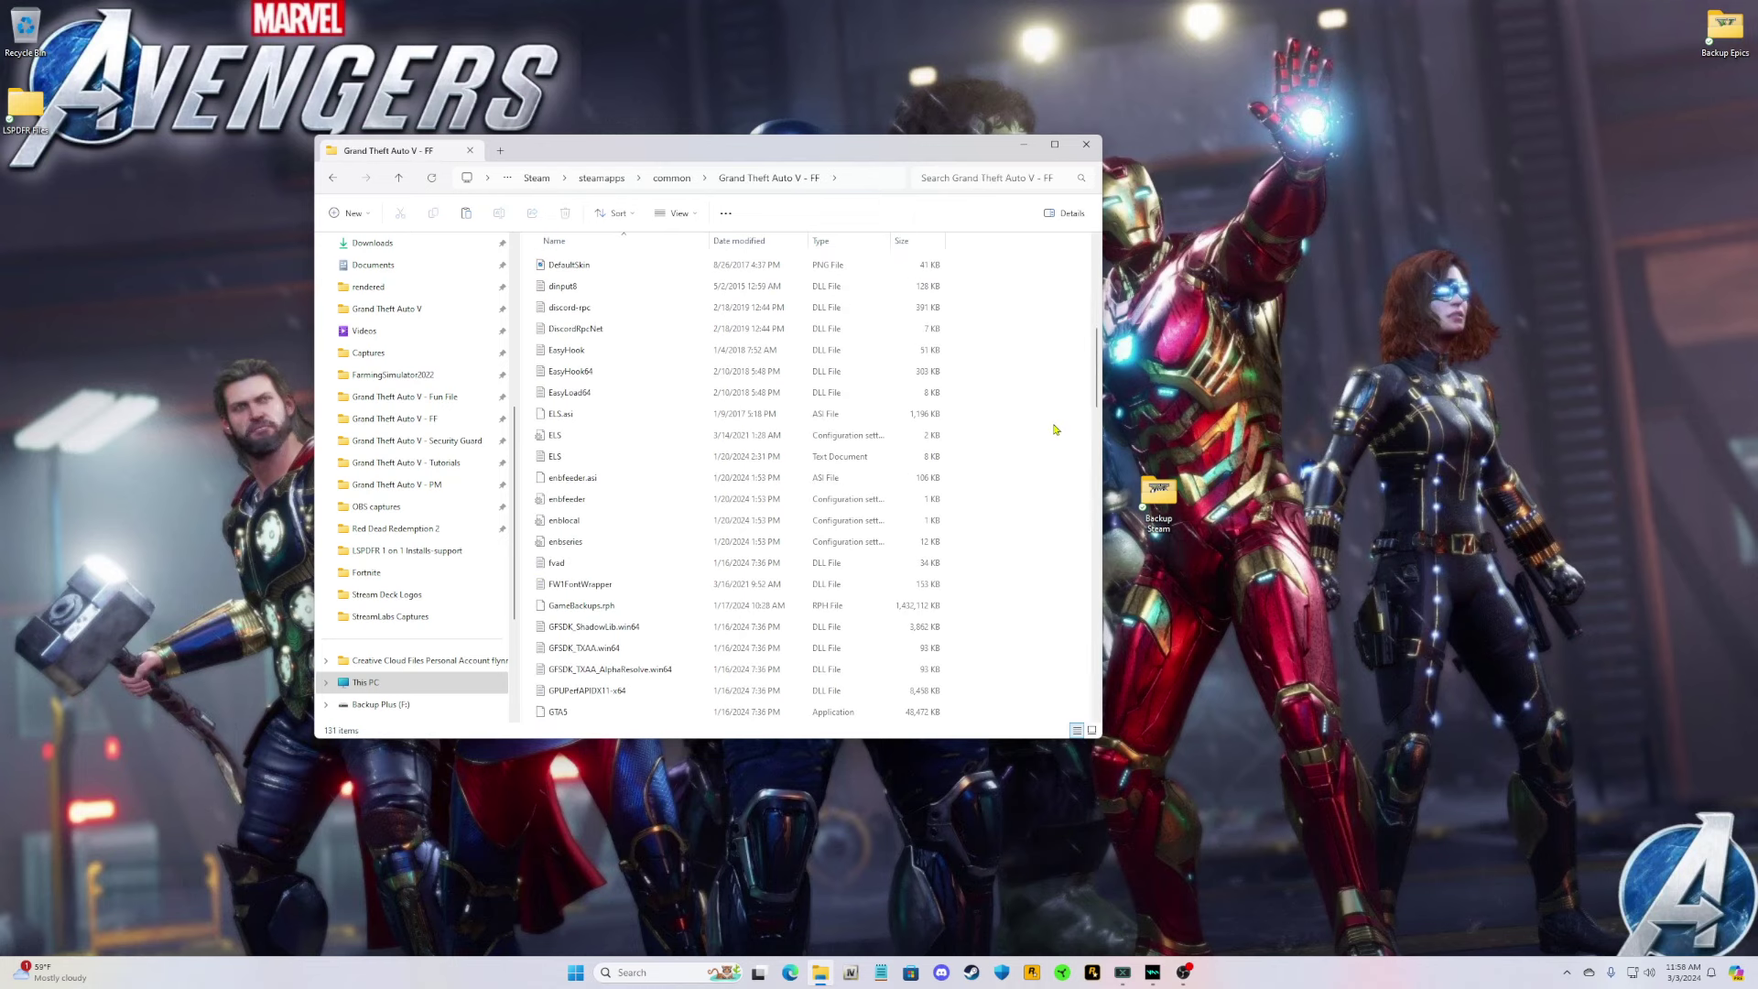
scroll(1053, 425, "down", 5)
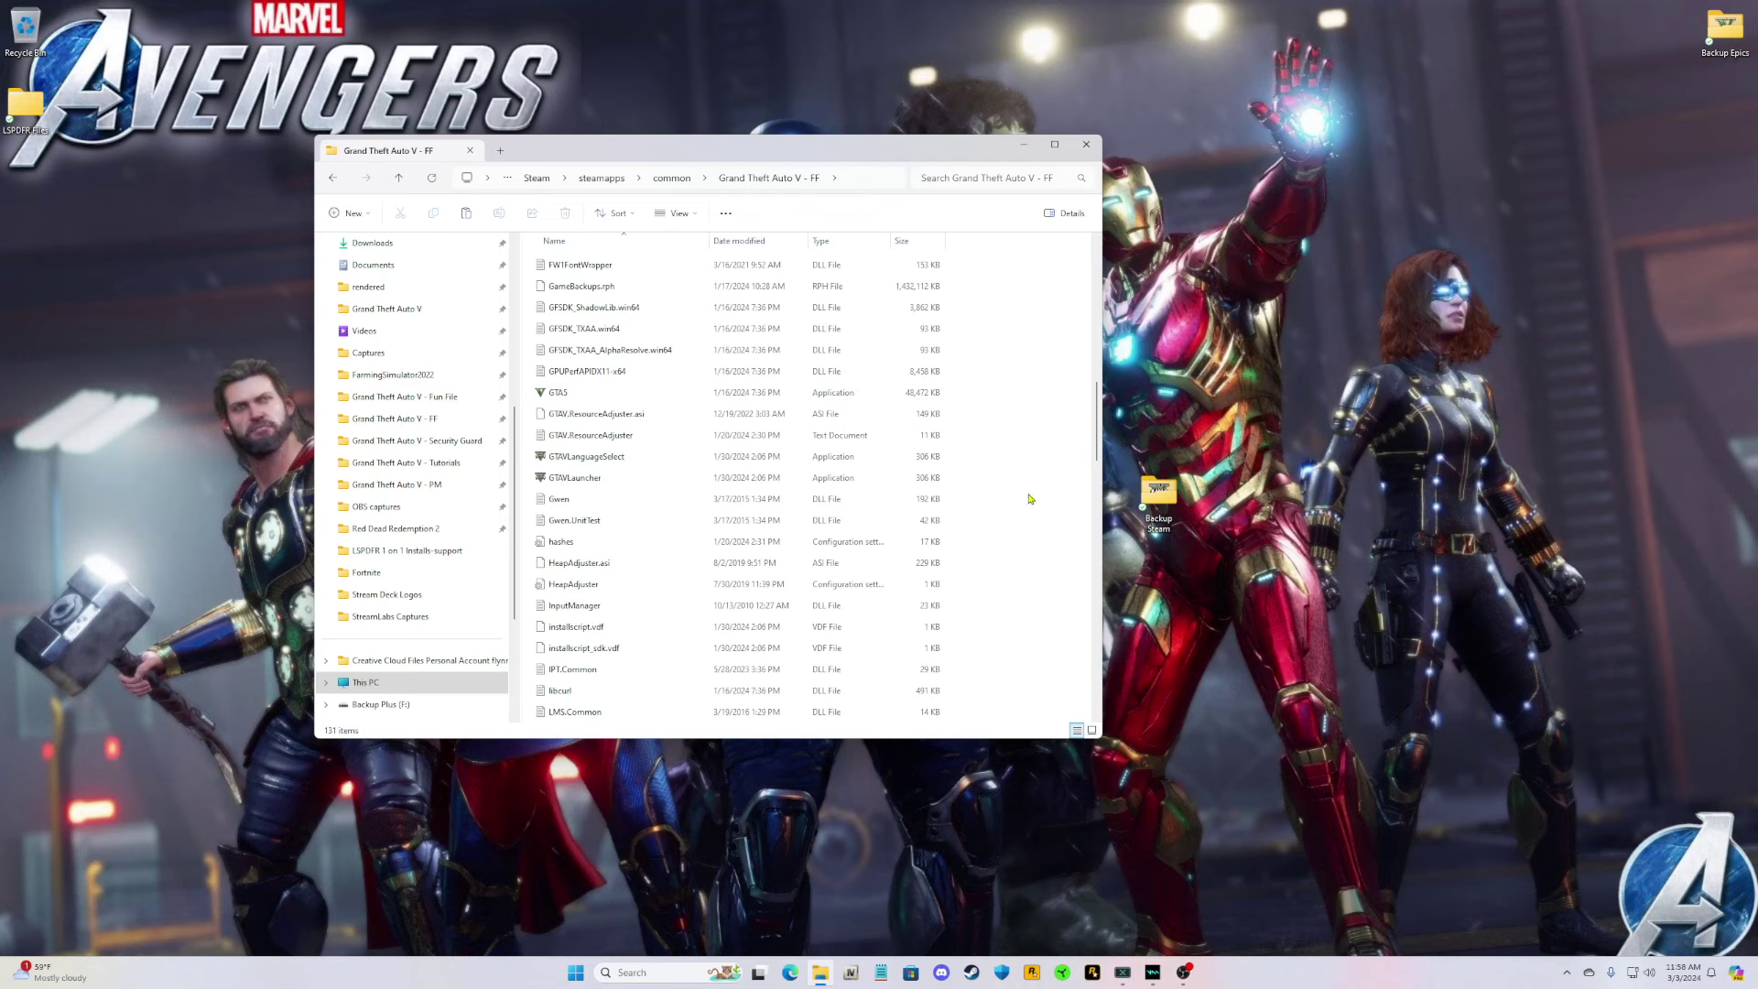
scroll(1029, 499, "down", 3)
scroll(1041, 495, "up", 3)
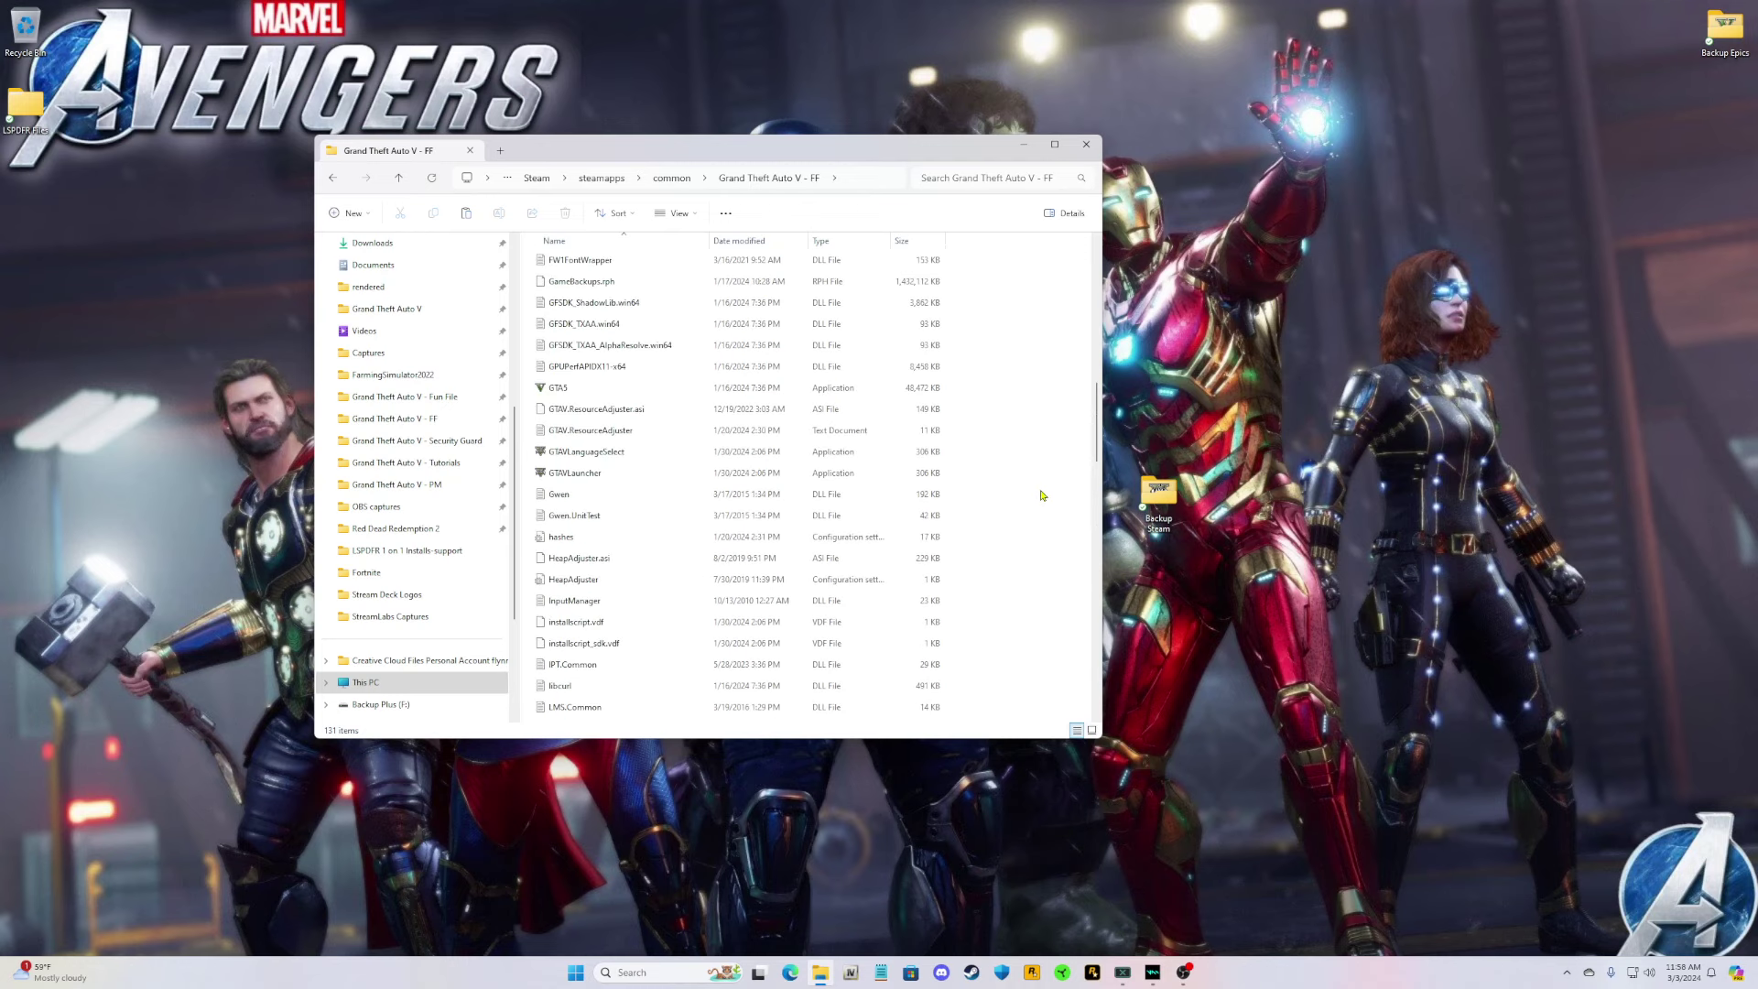
Return to common and open the main Grand Theft Auto V folder.
left_click(332, 178)
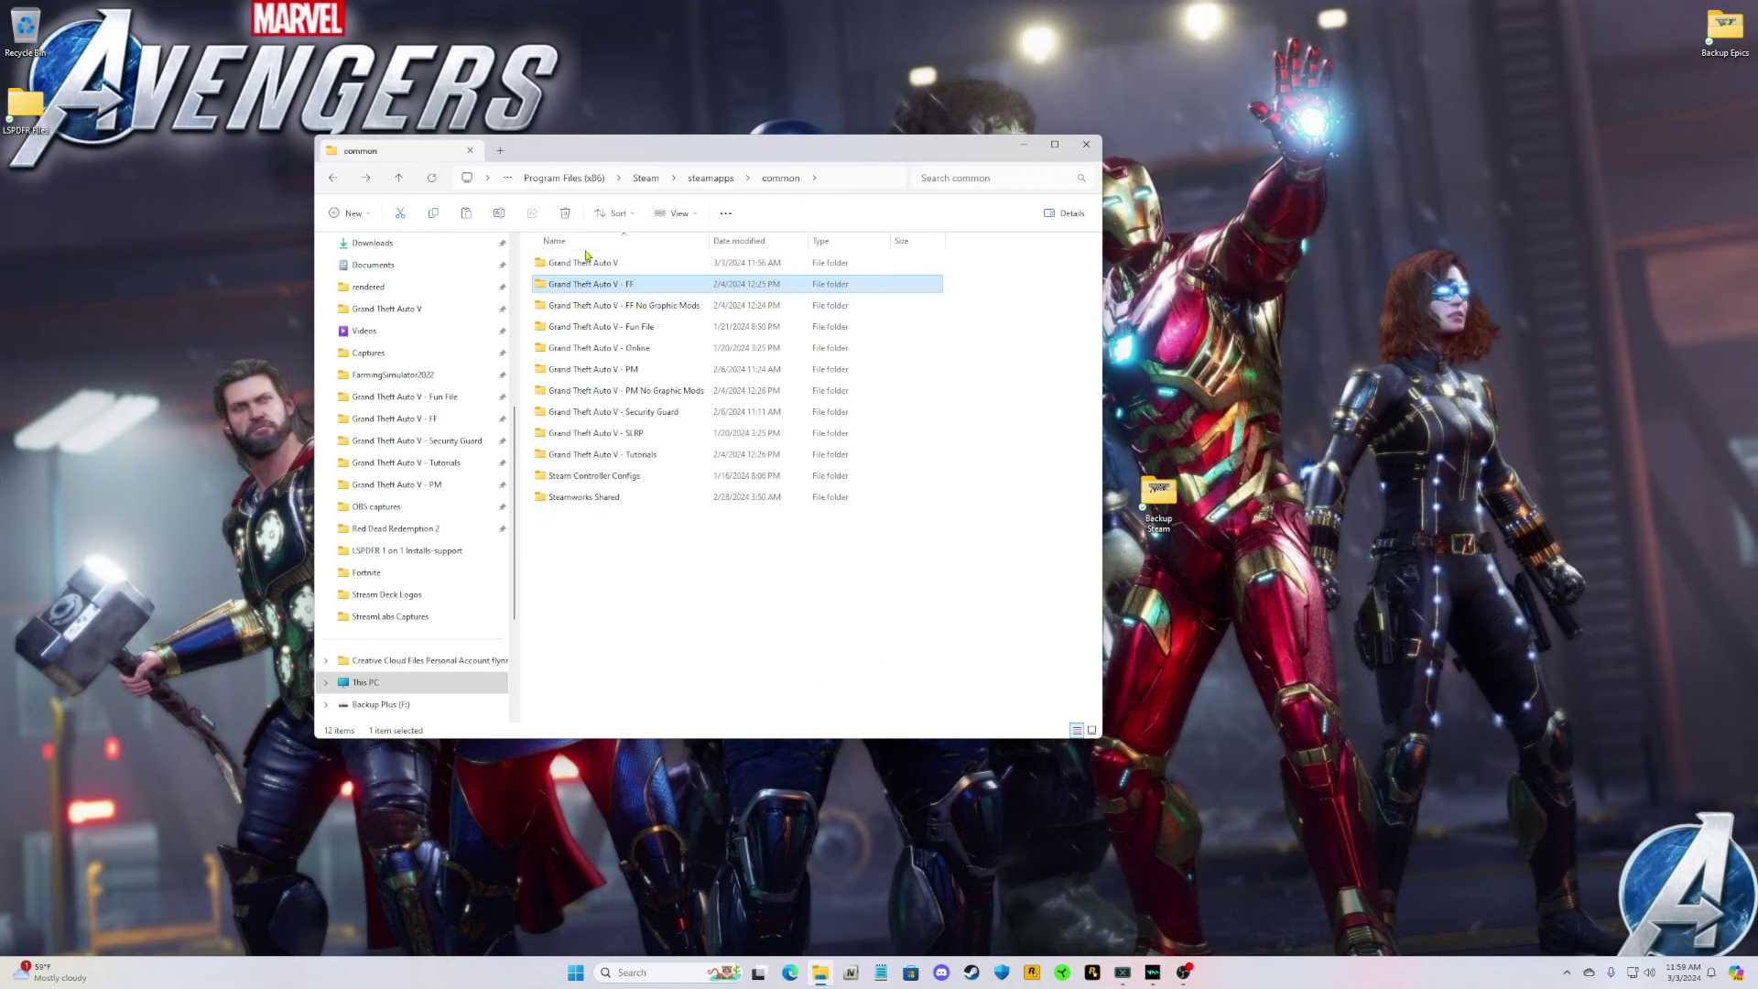
double_click(587, 262)
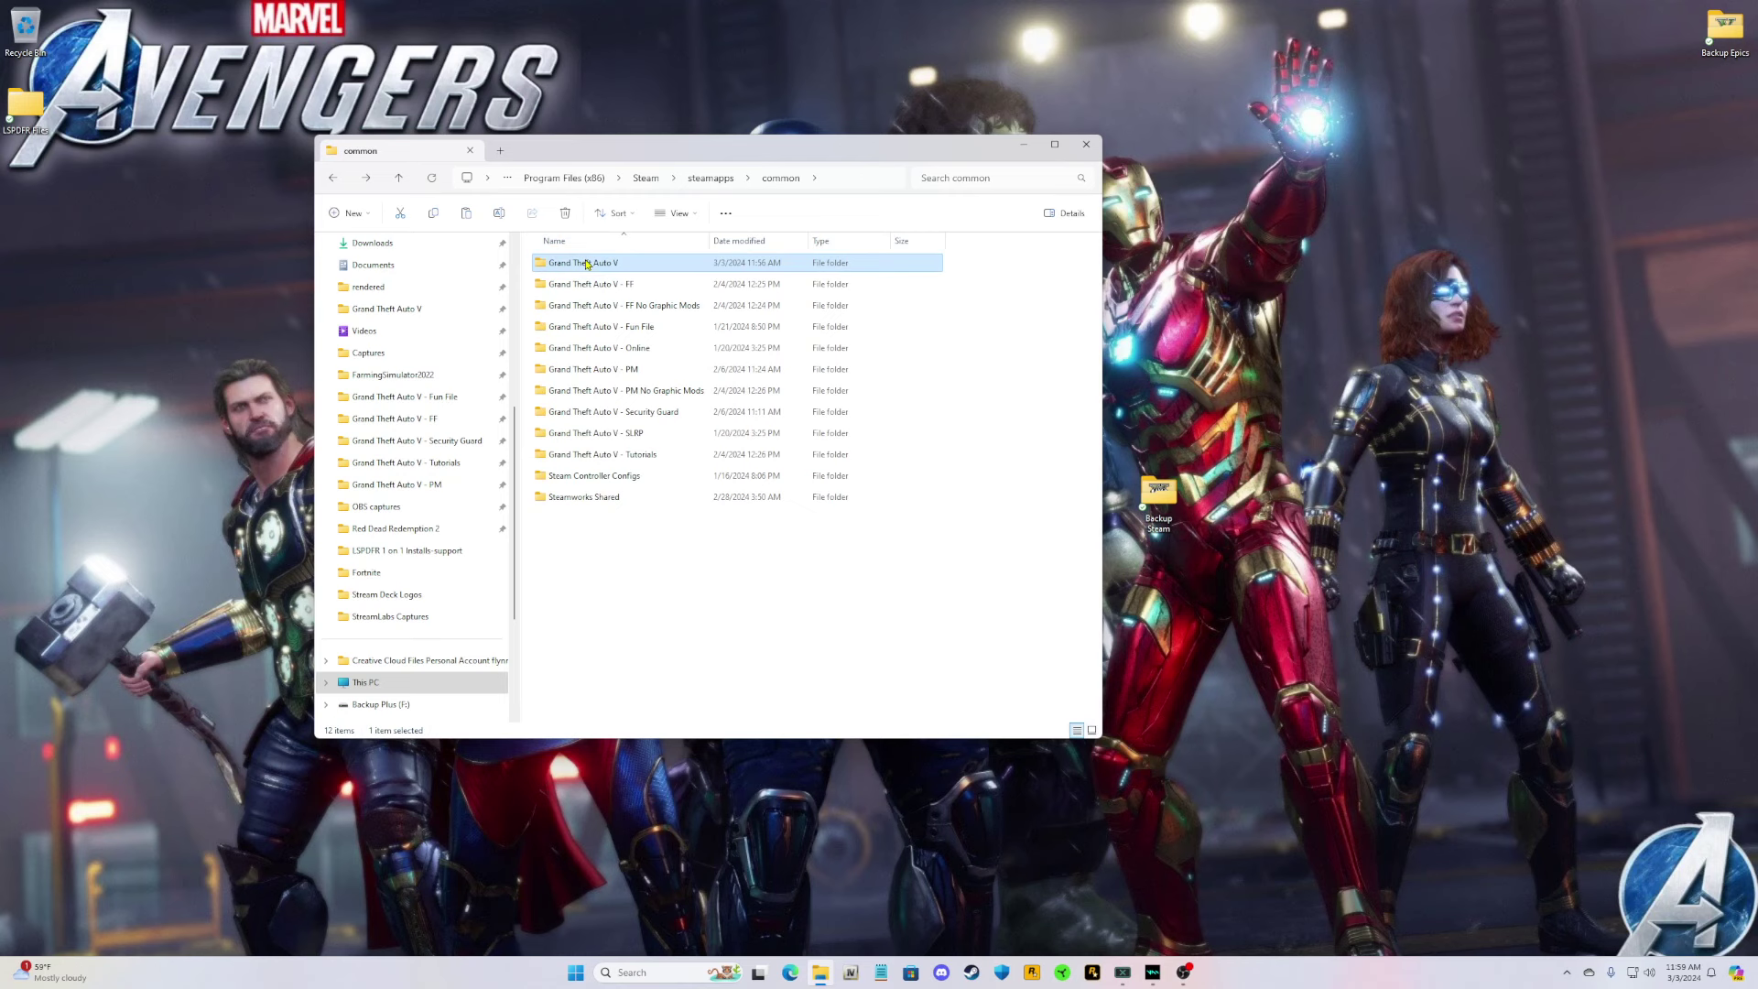
right_click(1069, 430)
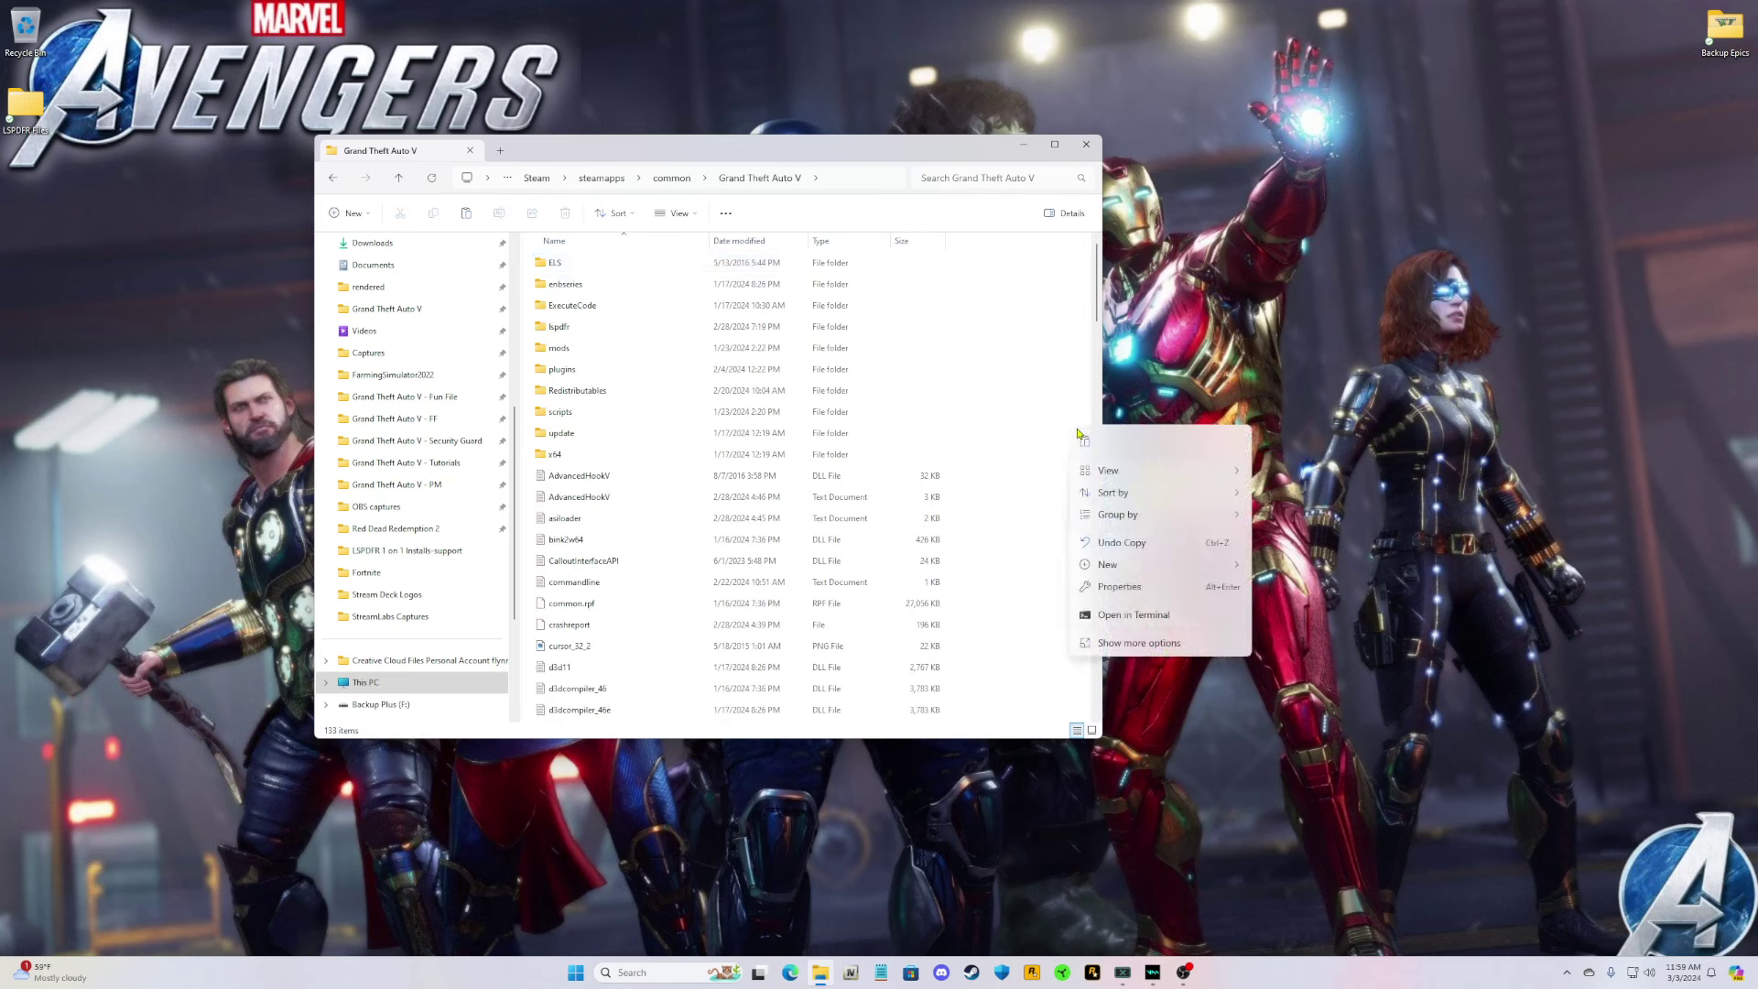
left_click(1066, 363)
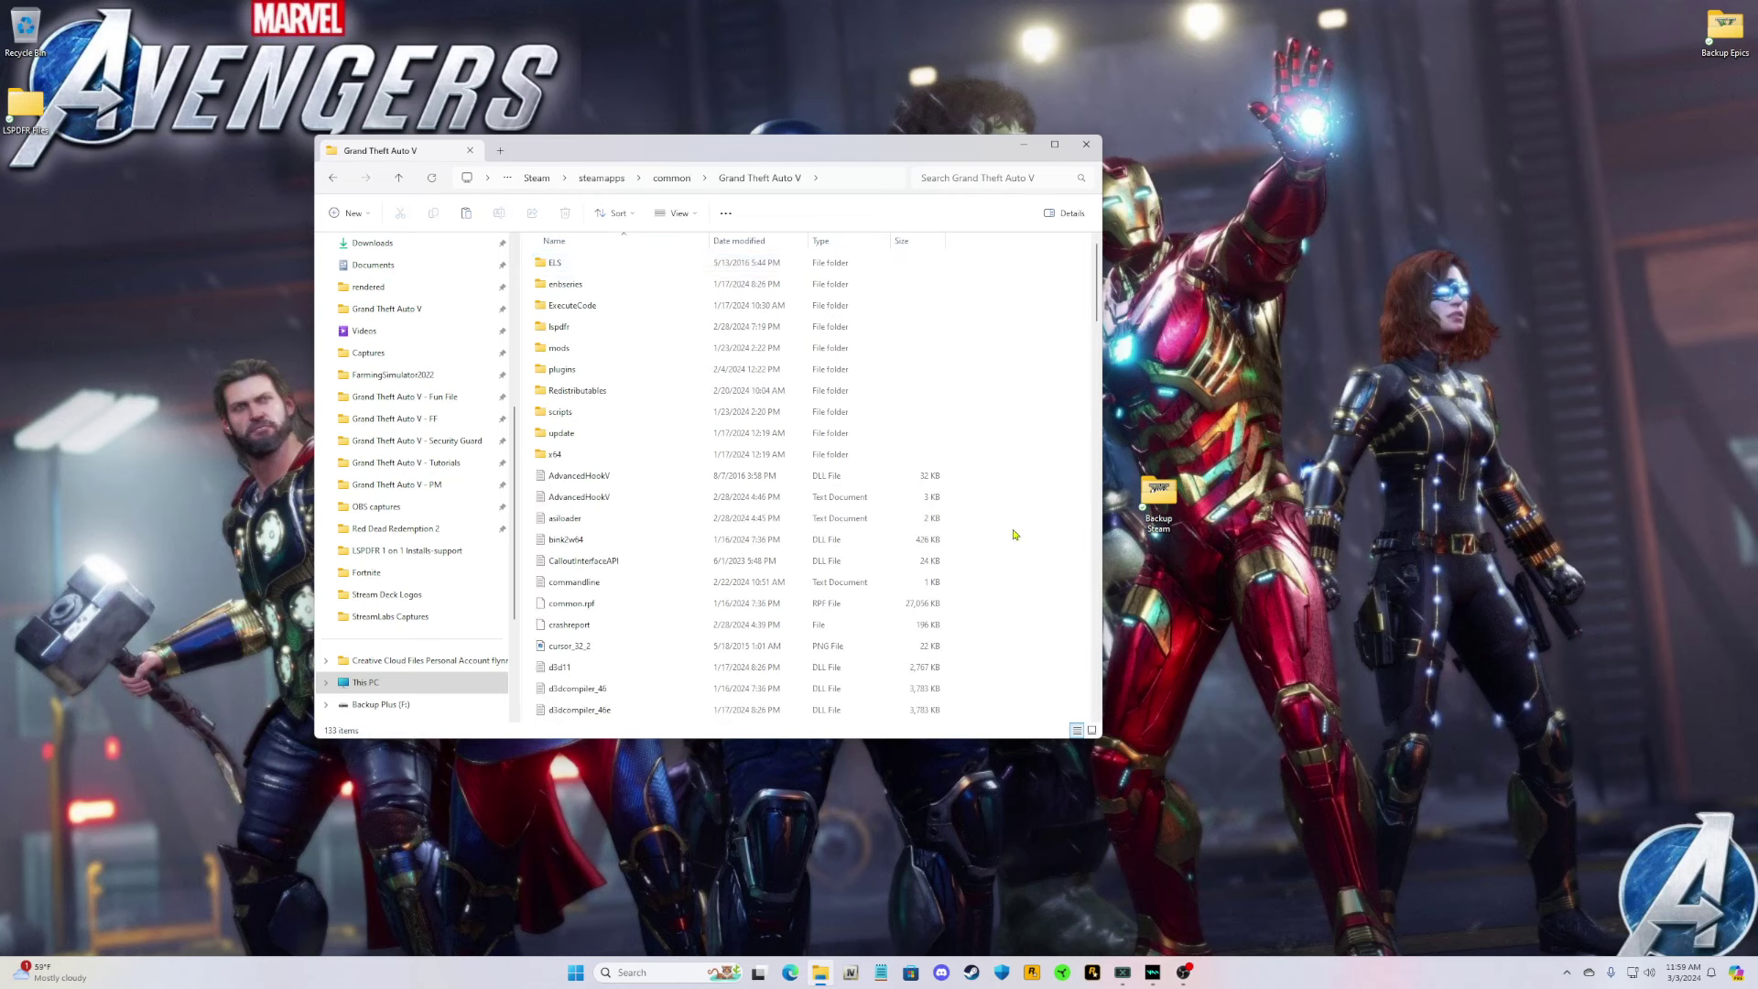
Move Backup Steam beneath Backup Epics, close Explorer, and box-select both backup folders.
left_click_drag(1159, 494, 1731, 114)
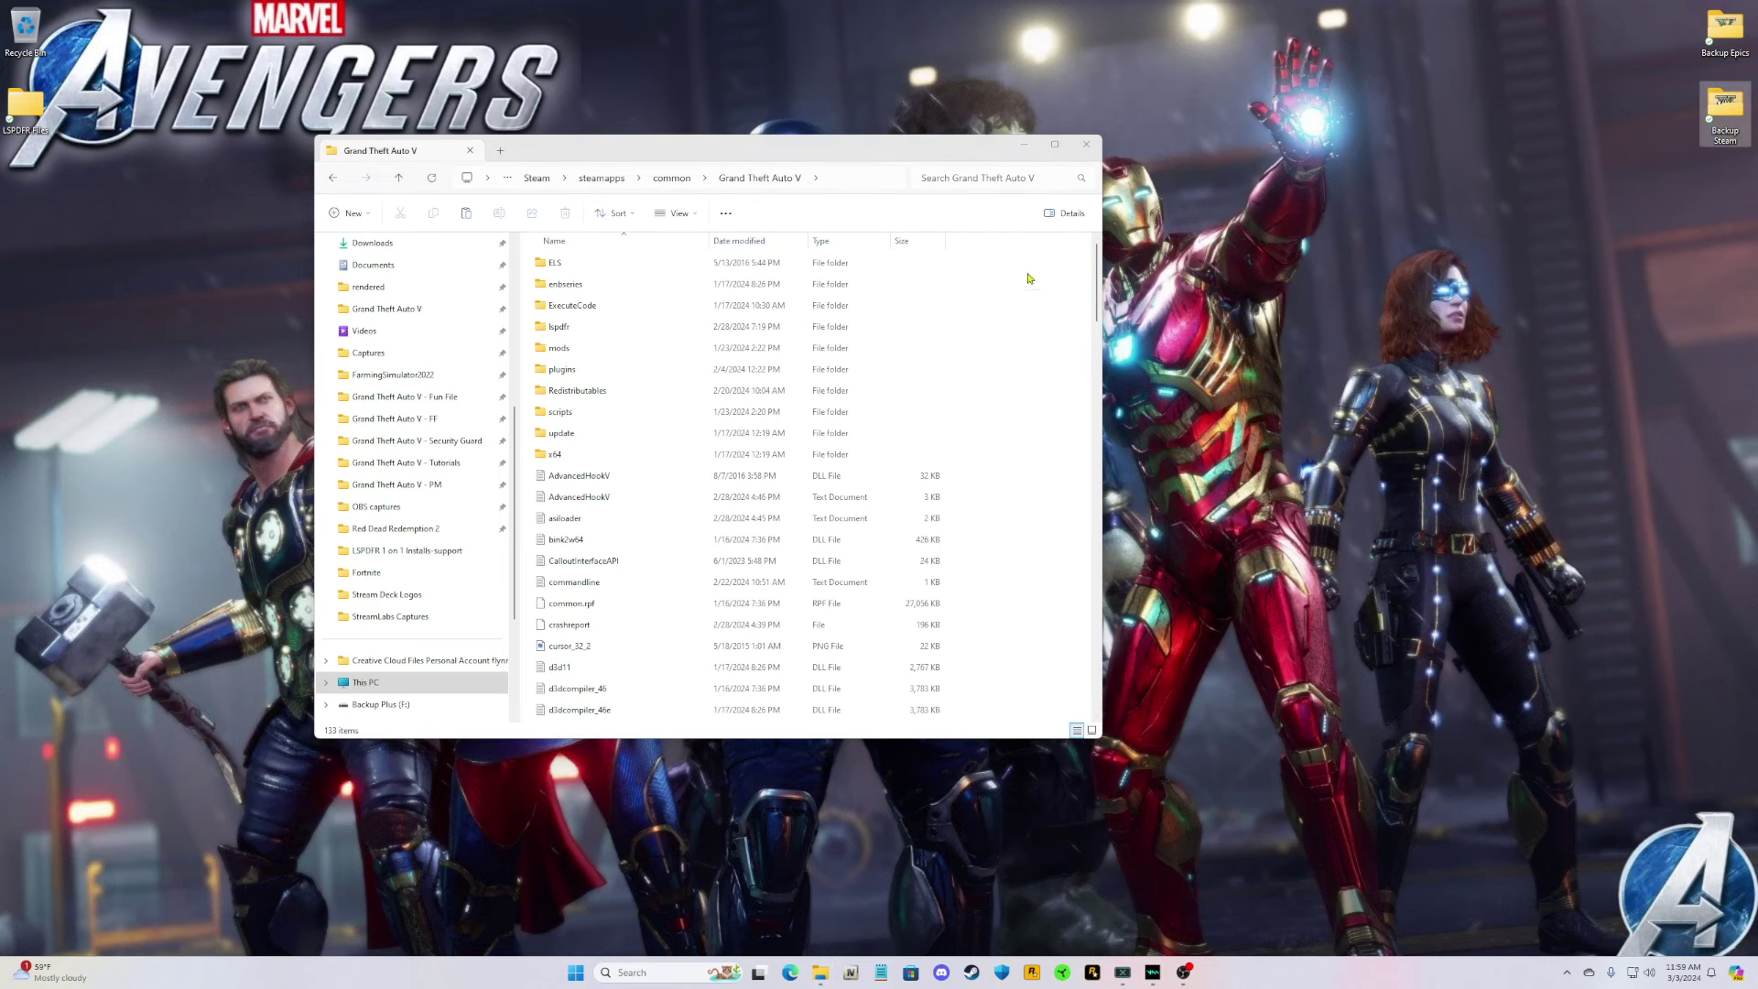
left_click(1086, 144)
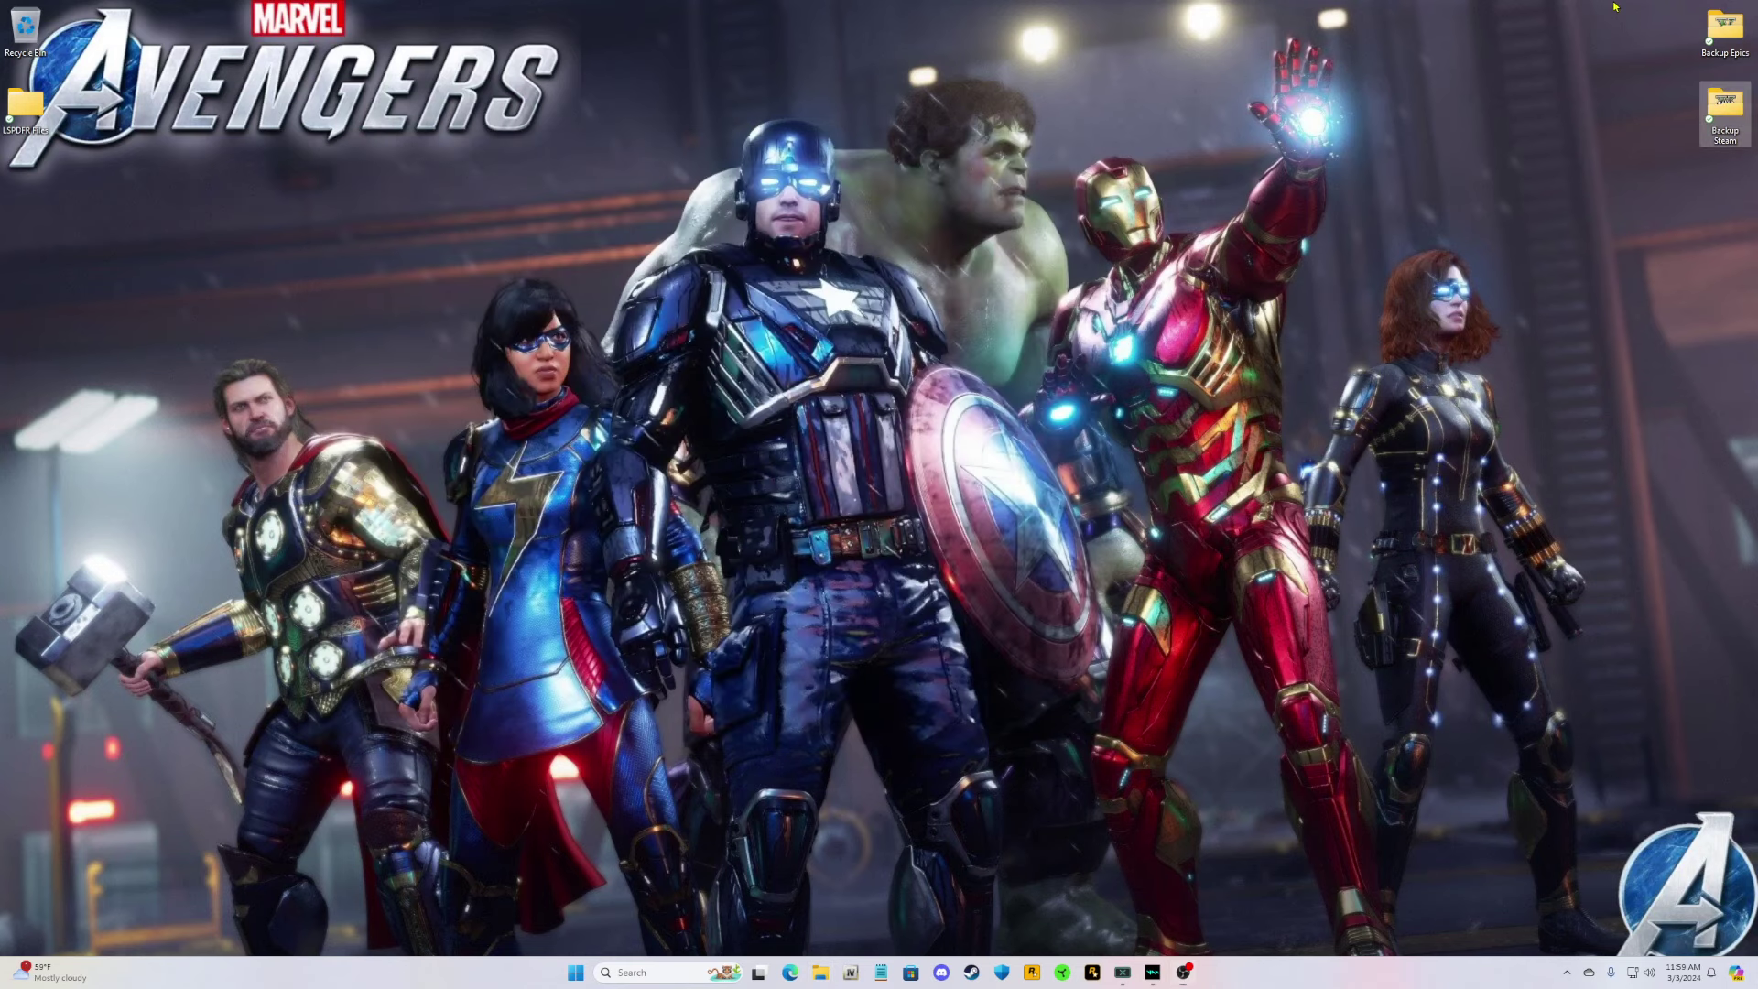
left_click_drag(1614, 2, 1747, 191)
left_click(1587, 137)
left_click(820, 973)
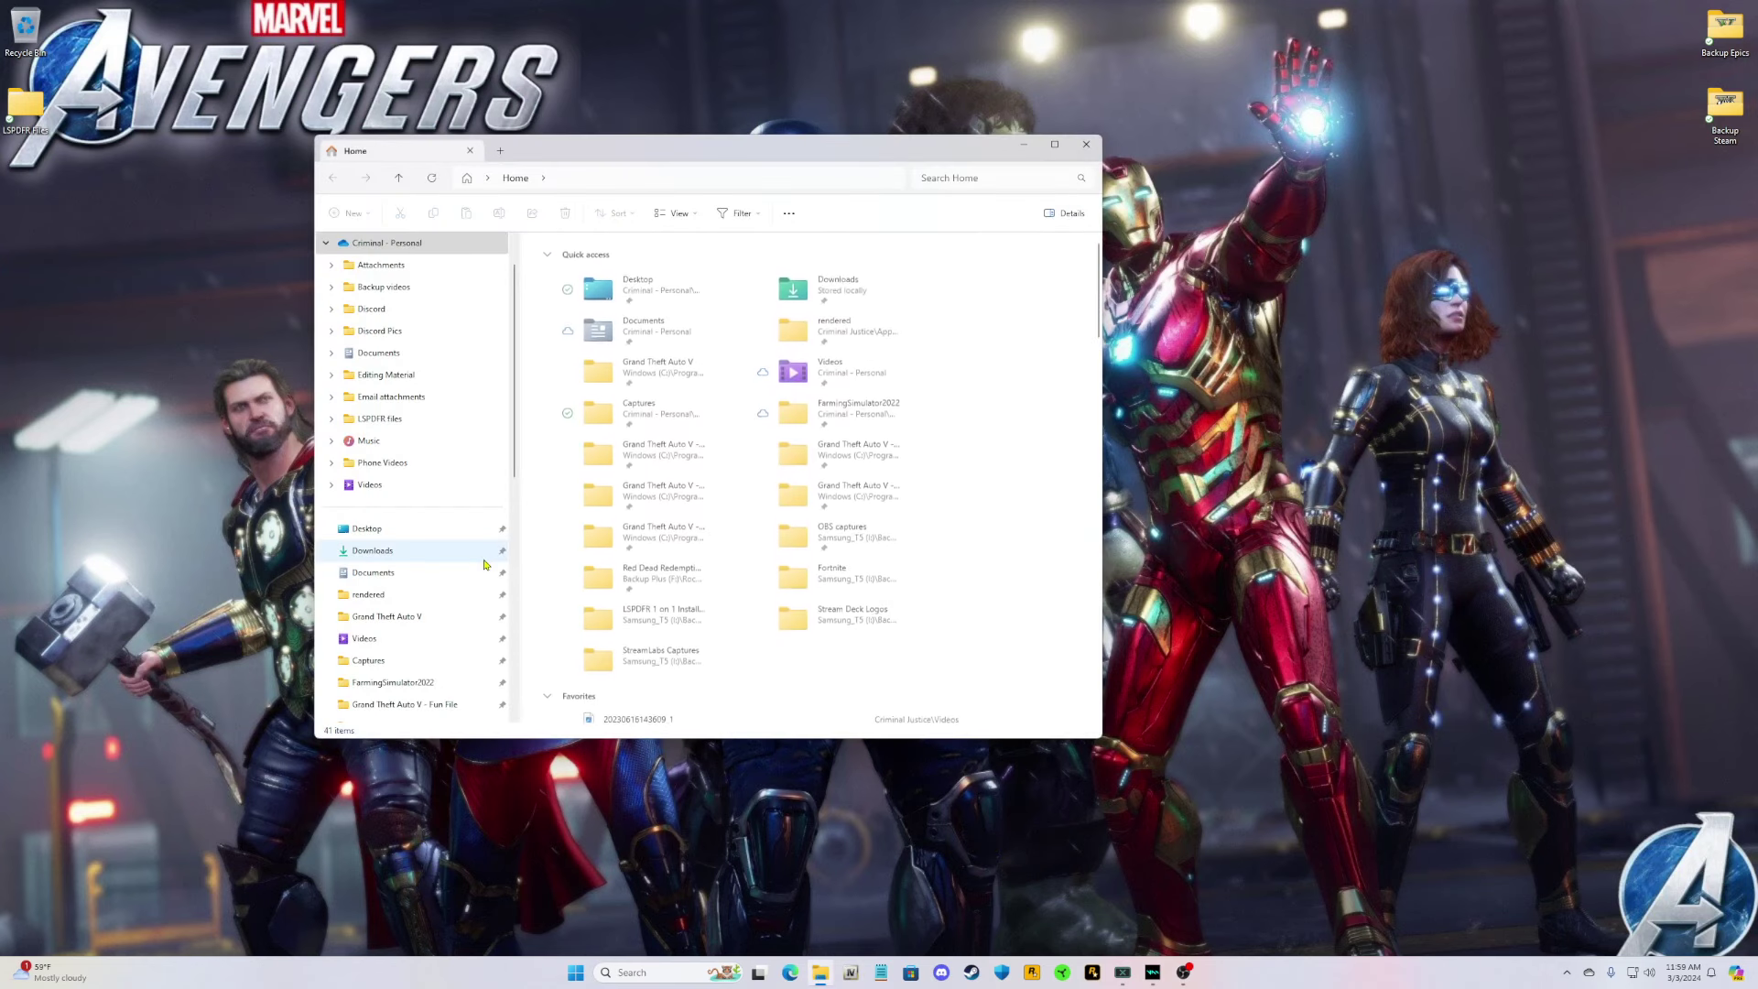
scroll(485, 565, "down", 8)
left_click(379, 573)
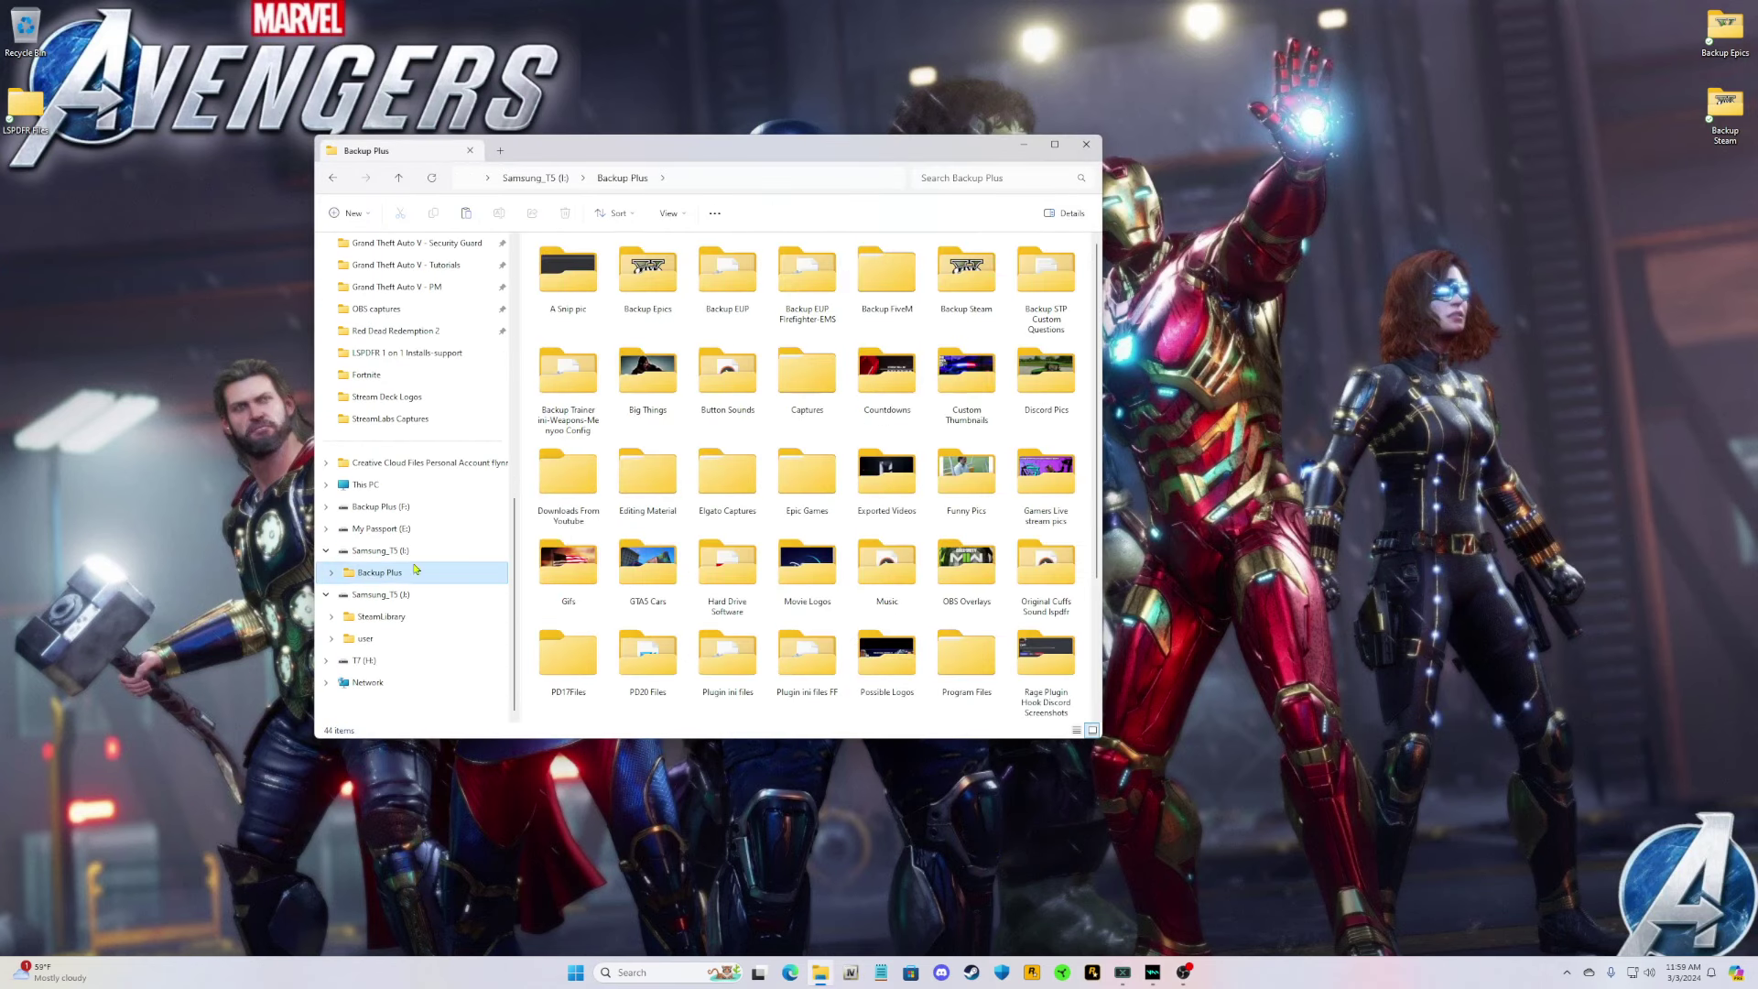
left_click(635, 305)
left_click(934, 297)
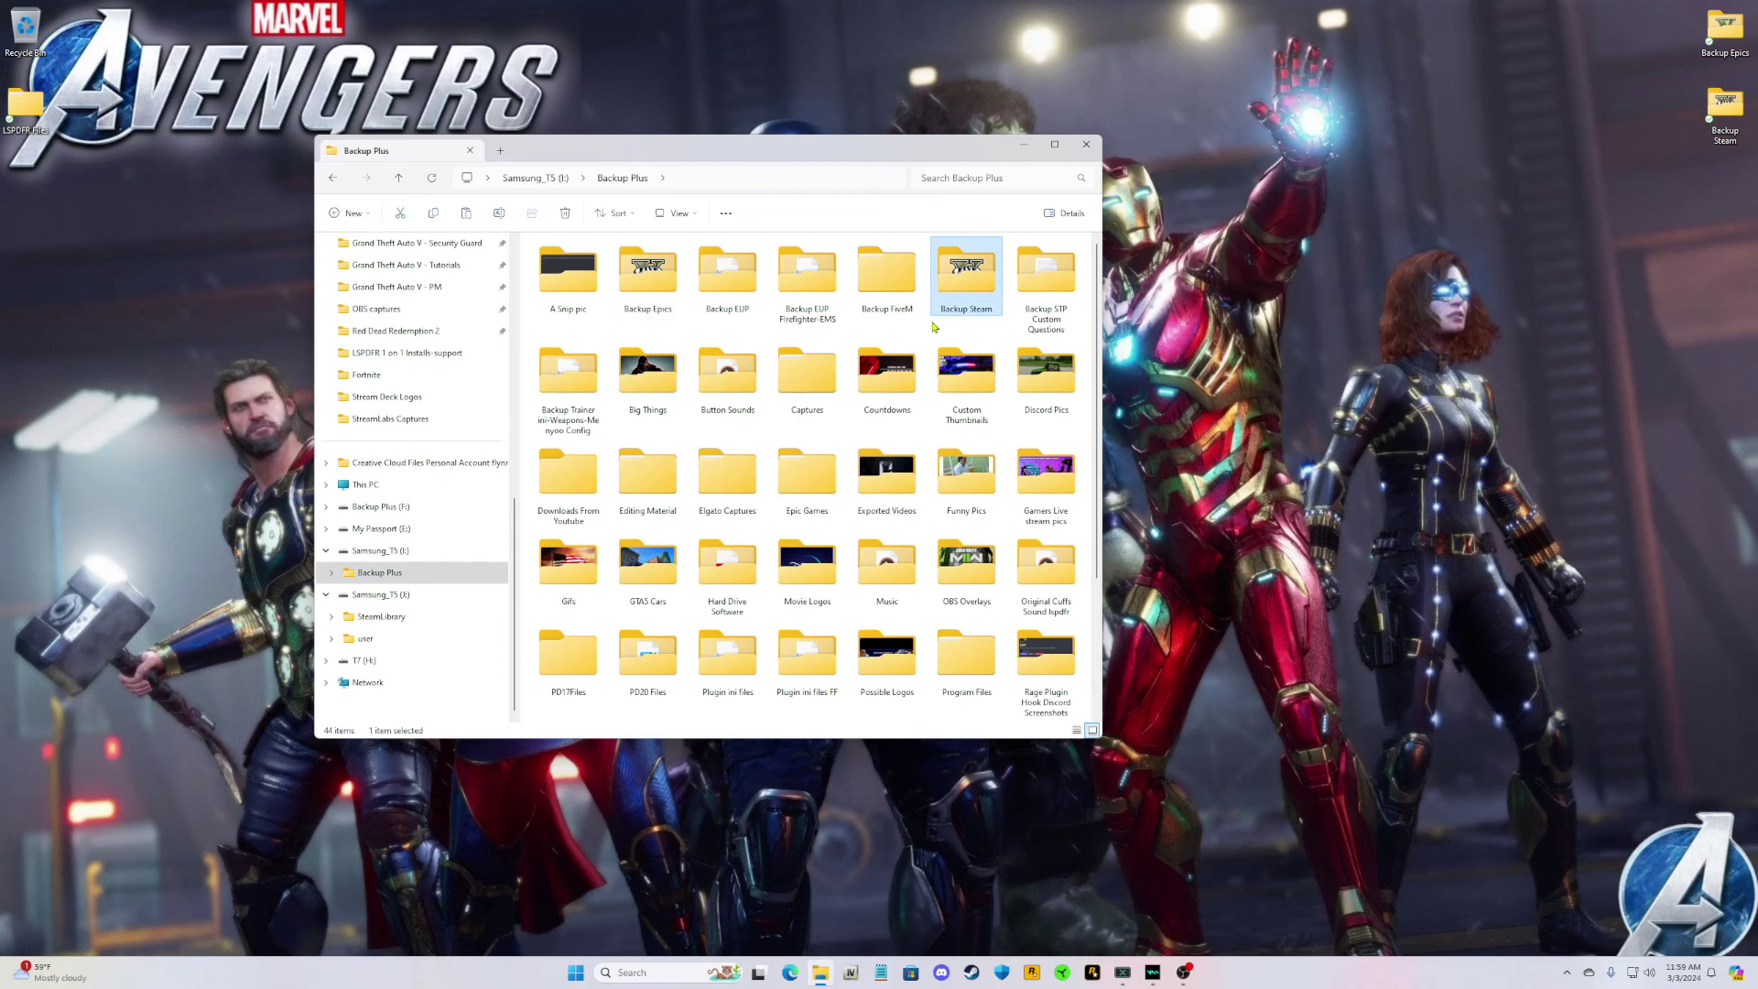
left_click(1086, 144)
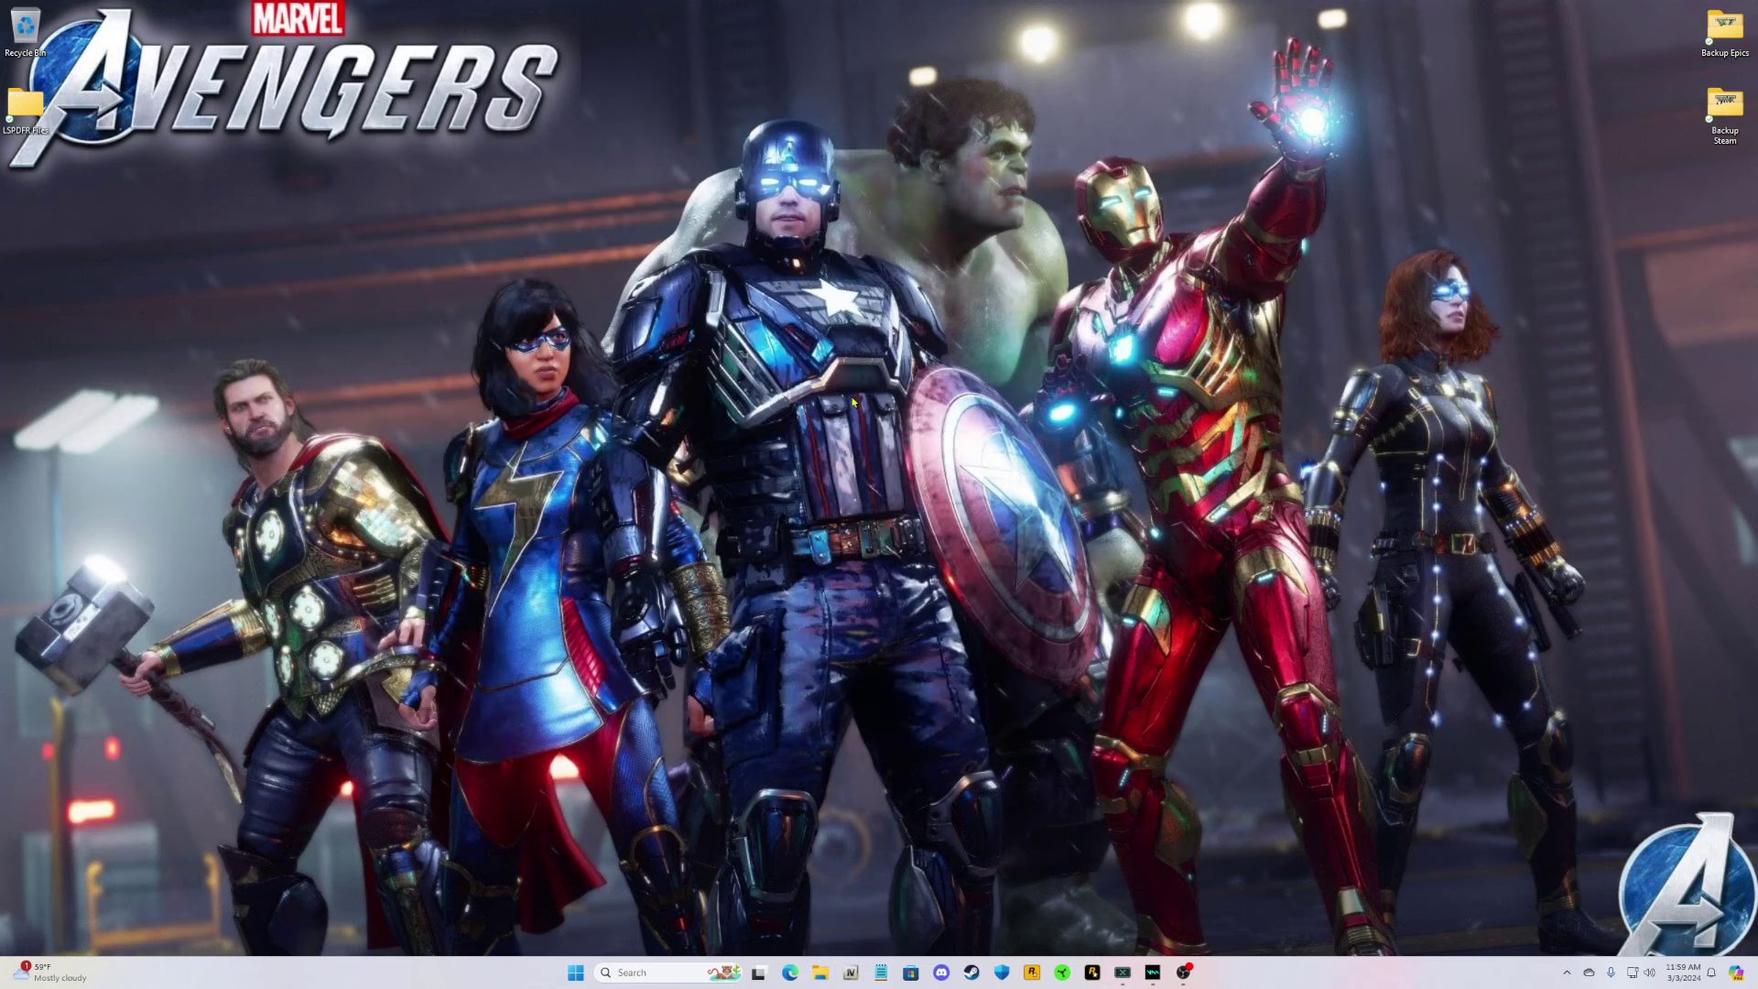